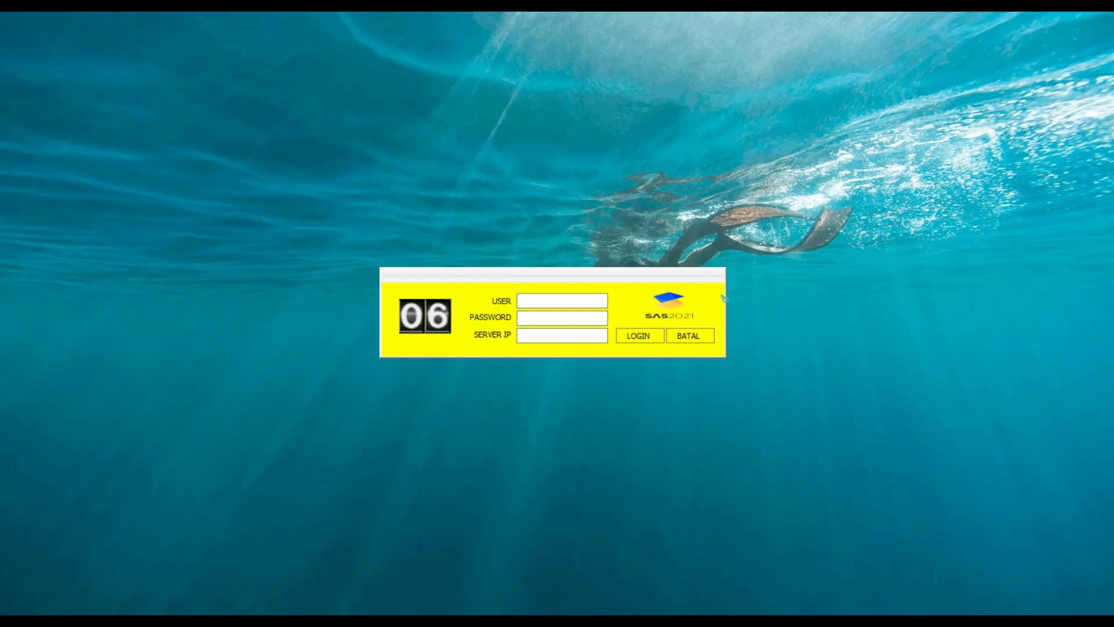
# Log in with the ppk user name and its password.
pyautogui.click(563, 300)
pyautogui.write('ppk')
pyautogui.press('Tab')
pyautogui.write('*')
pyautogui.press('Tab')
pyautogui.press('Return')
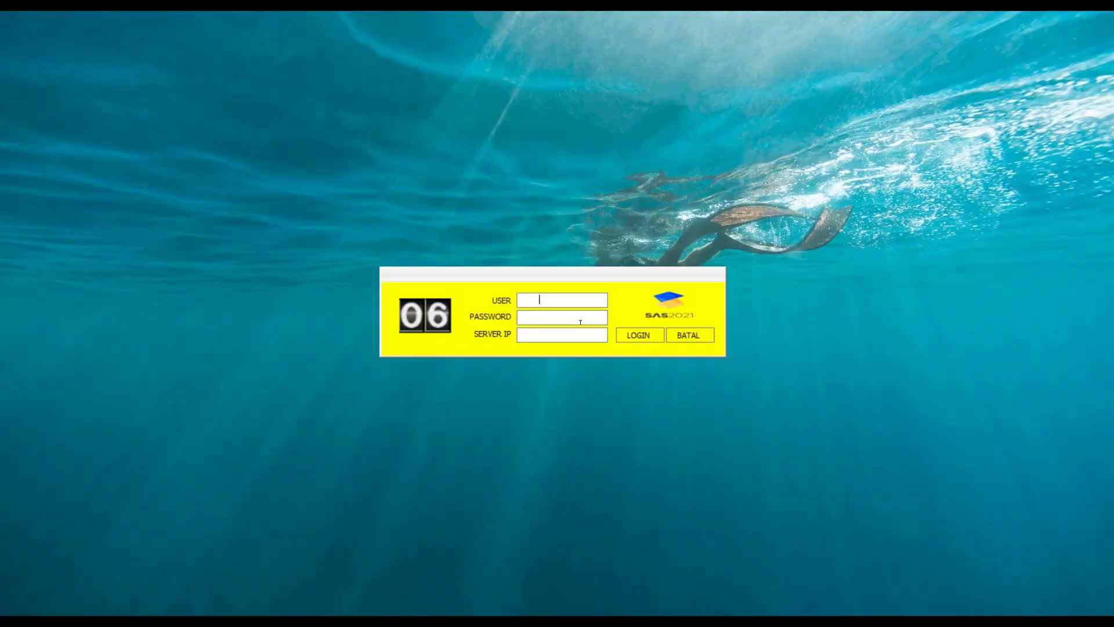
# Log in again with the admin user name and its password to open Modul Admin.
pyautogui.write('admin')
pyautogui.press('Tab')
pyautogui.write('admin')
pyautogui.press('Tab')
pyautogui.press('Return')
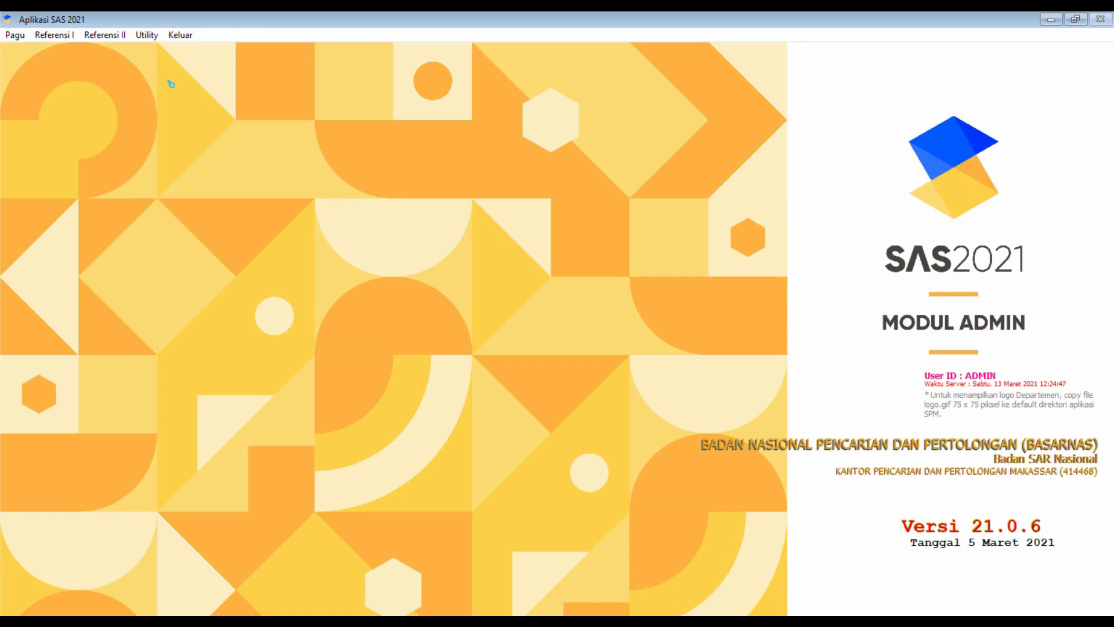
# Save PPK 01 of satker 414468 as the Default PPK Konsolidator and close the setting.
pyautogui.click(146, 35)
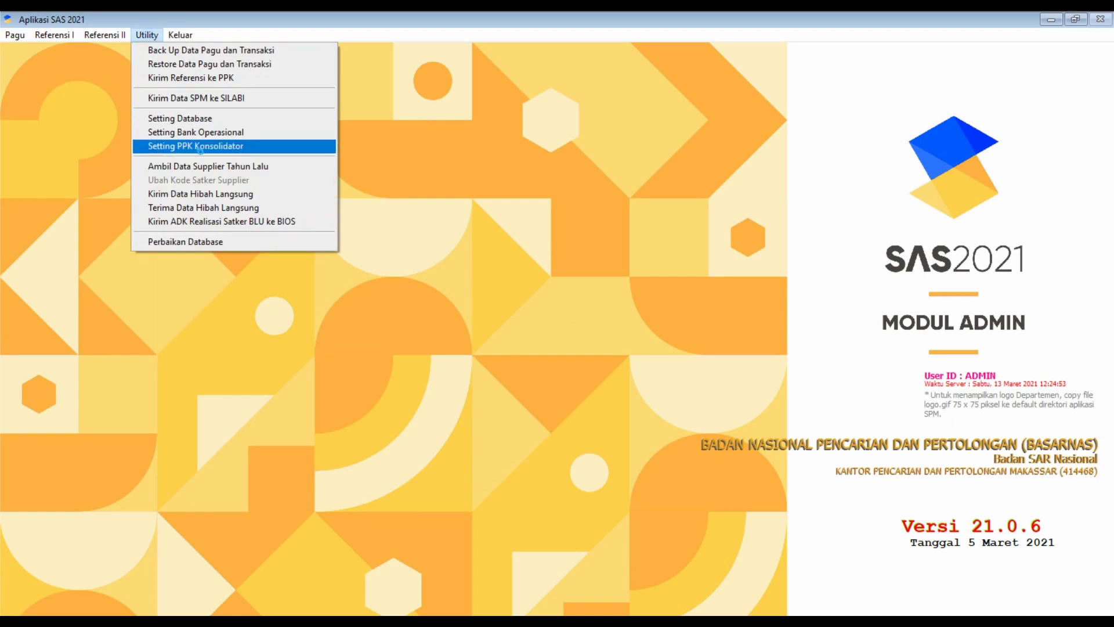
pyautogui.click(201, 148)
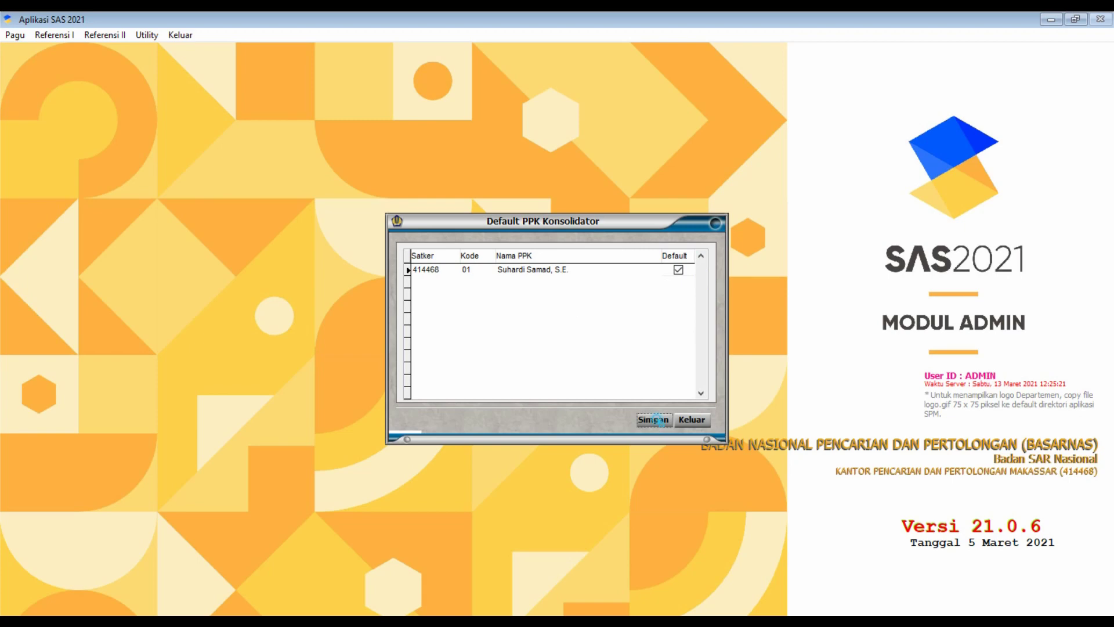
pyautogui.click(653, 419)
pyautogui.click(569, 359)
pyautogui.click(699, 420)
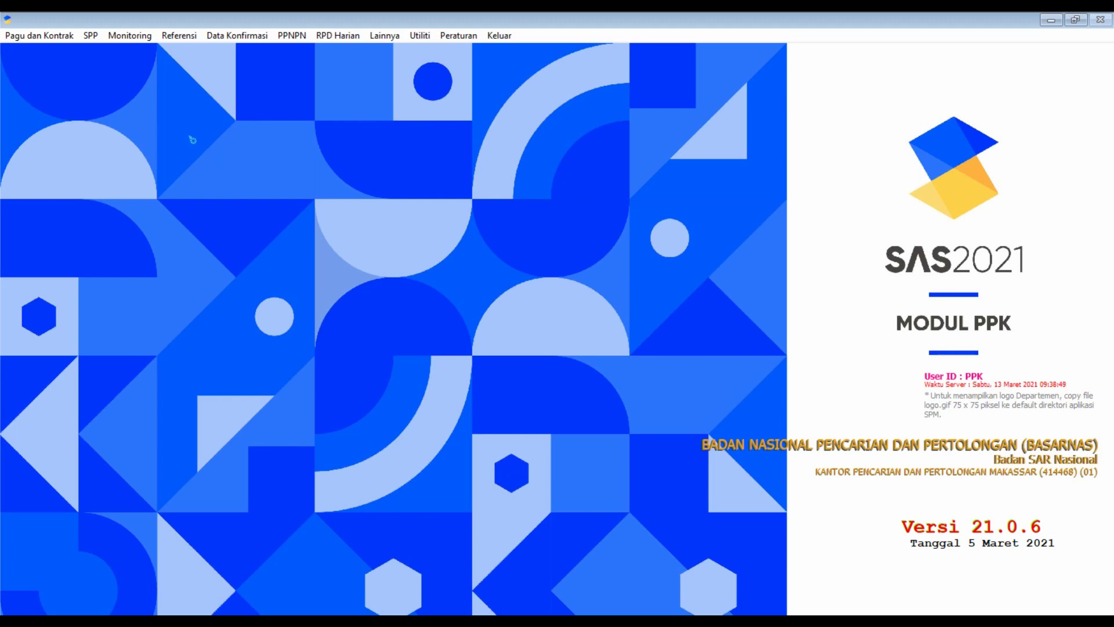
# Open Capaian Output from the Pagu dan Kontrak menu.
pyautogui.click(52, 36)
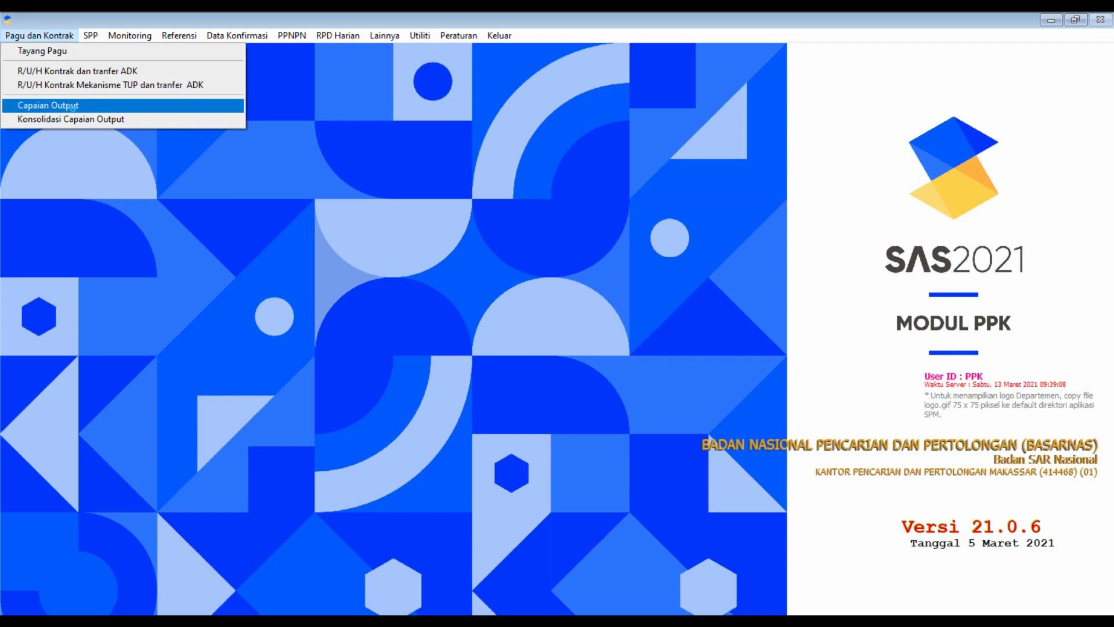
pyautogui.click(72, 107)
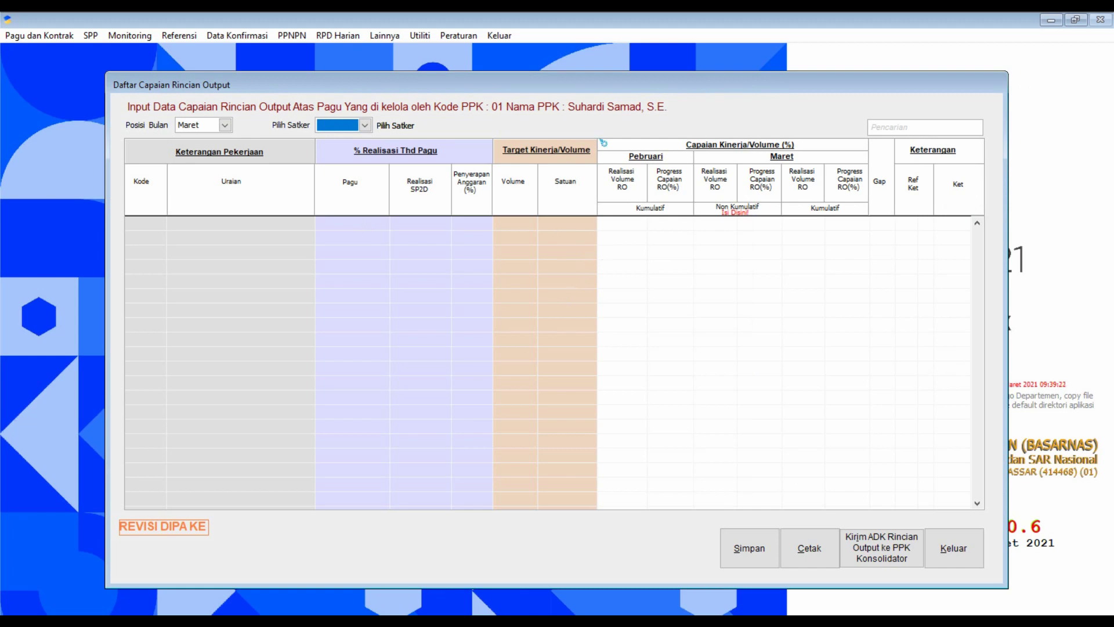
# Set Posisi Bulan to Januari and Pilih Satker to 414468.
pyautogui.click(225, 126)
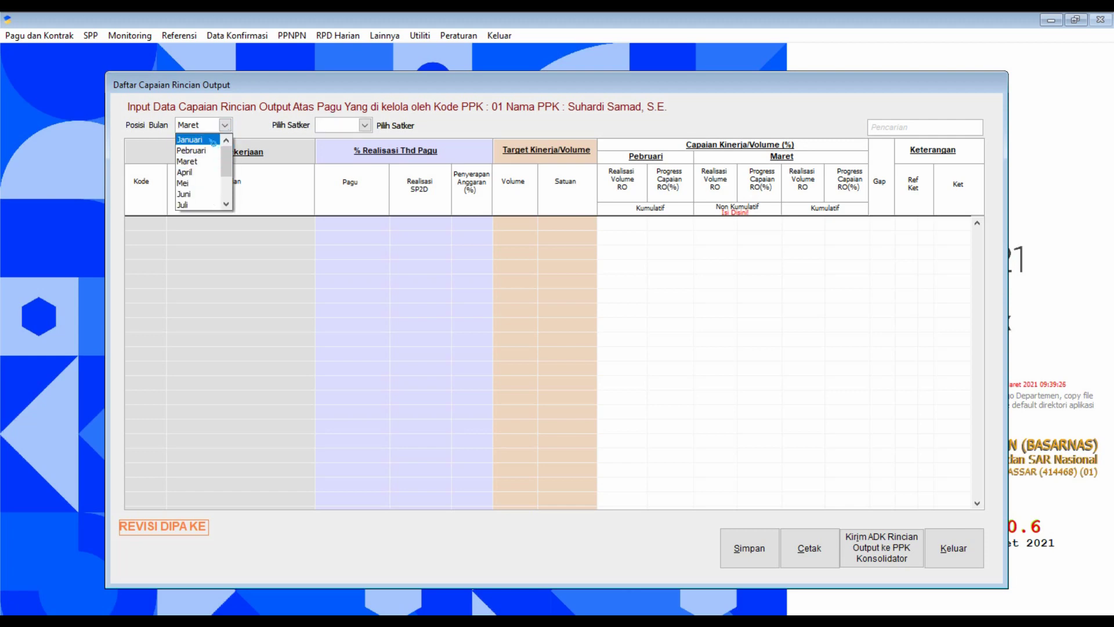
pyautogui.click(196, 140)
pyautogui.click(364, 125)
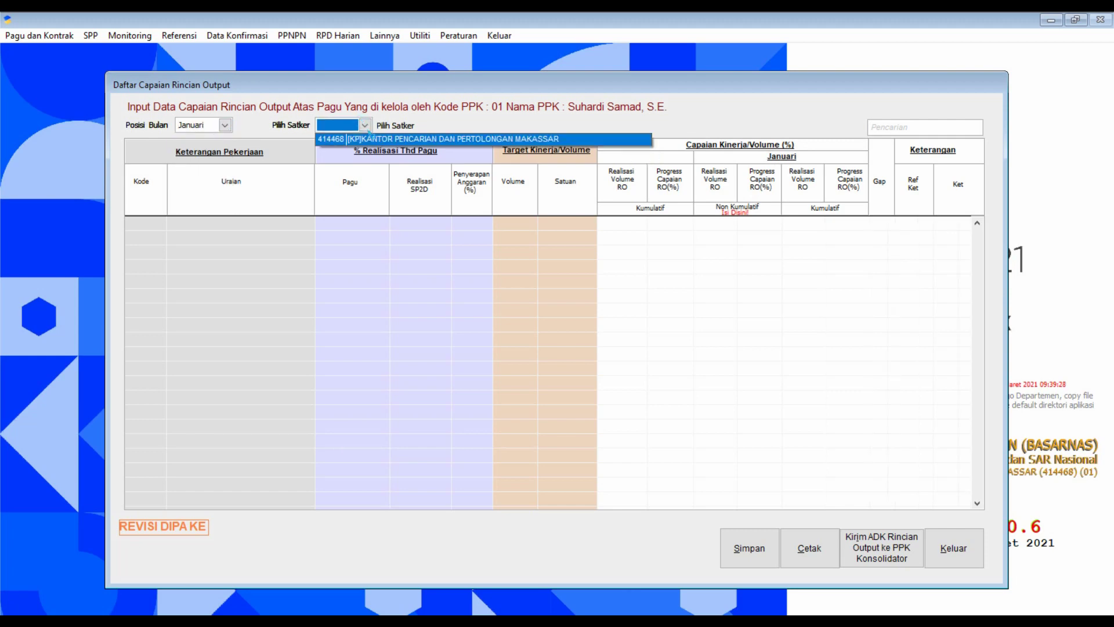
pyautogui.click(370, 140)
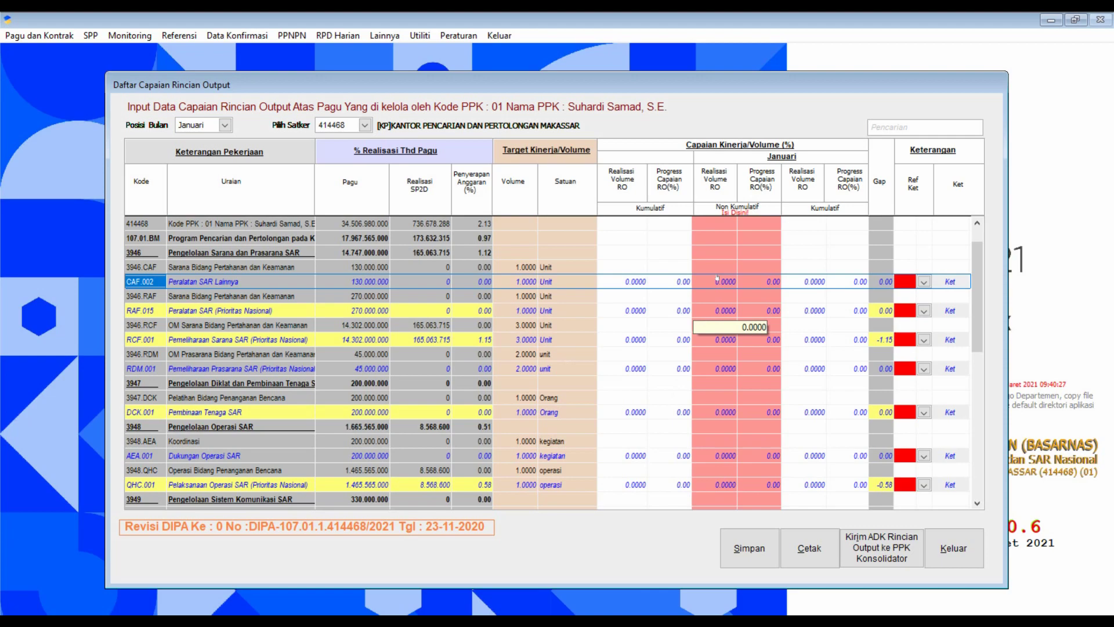
pyautogui.scroll(-6, 743, 346)
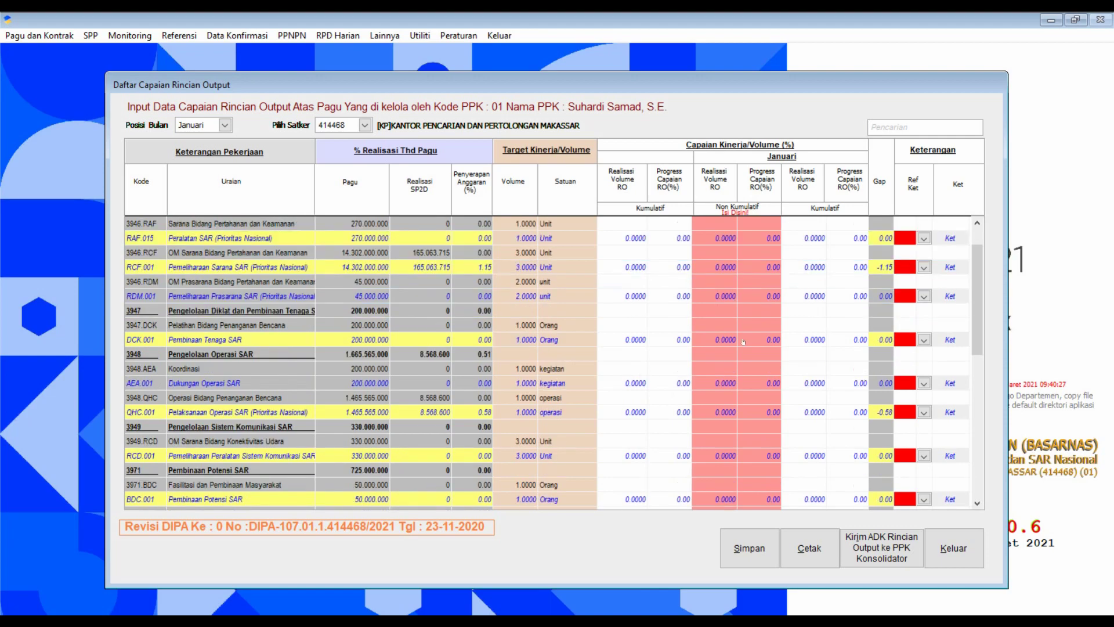
pyautogui.scroll(2, 746, 363)
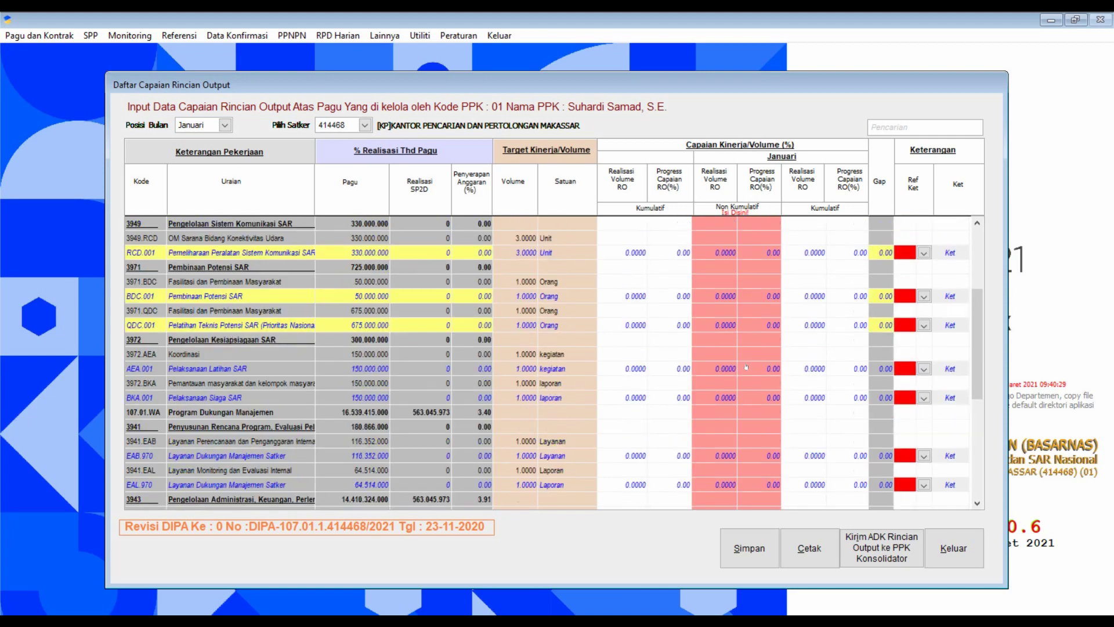
pyautogui.scroll(6, 746, 367)
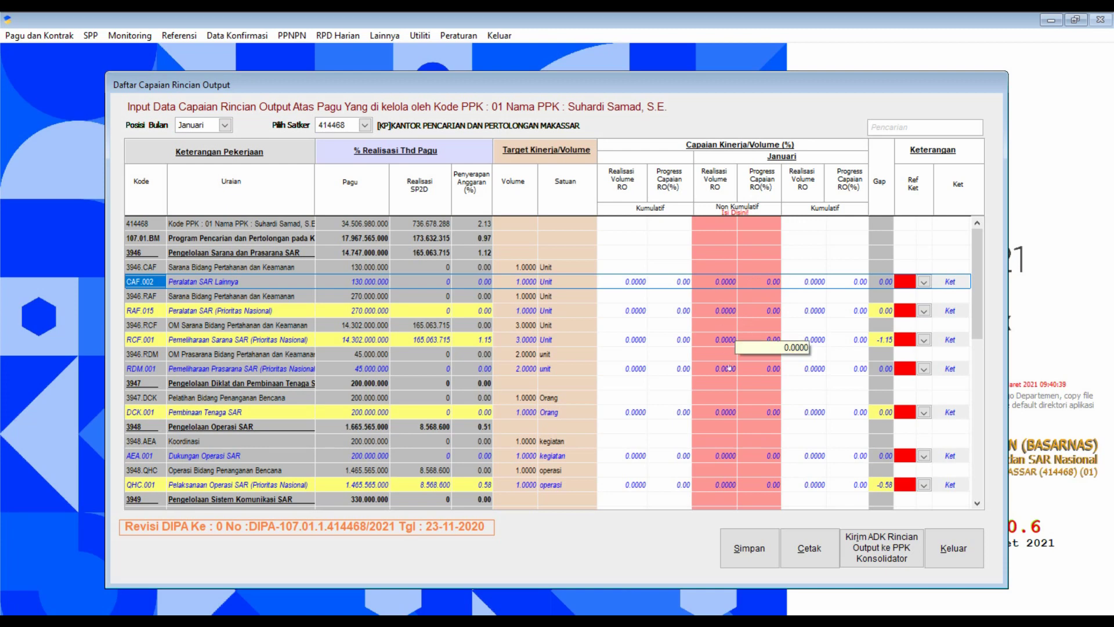
pyautogui.scroll(-8, 730, 381)
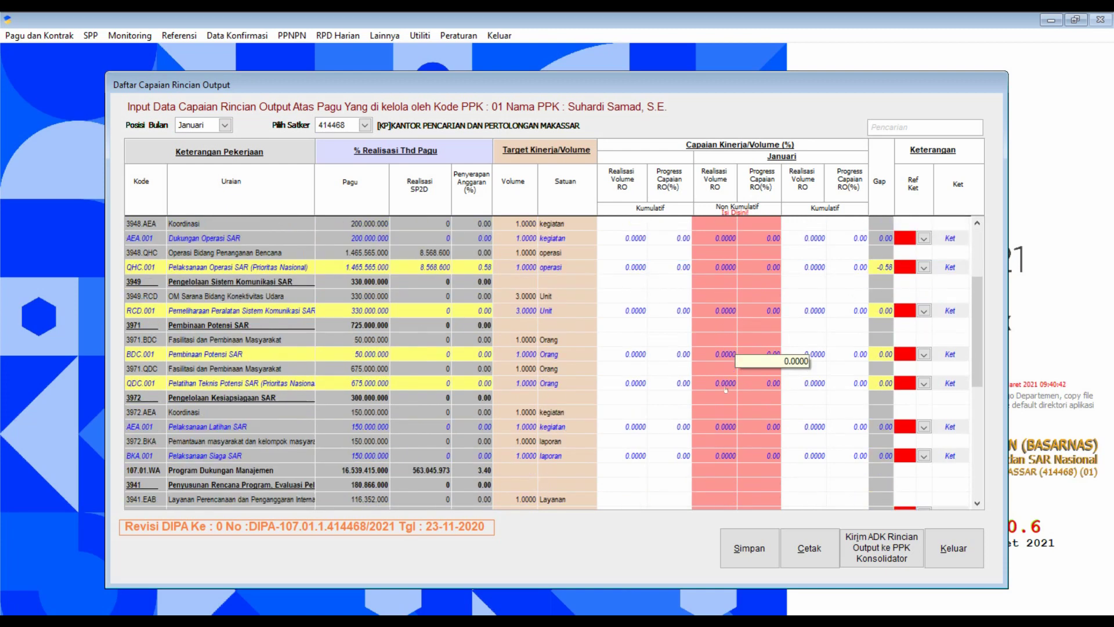
pyautogui.scroll(10, 726, 459)
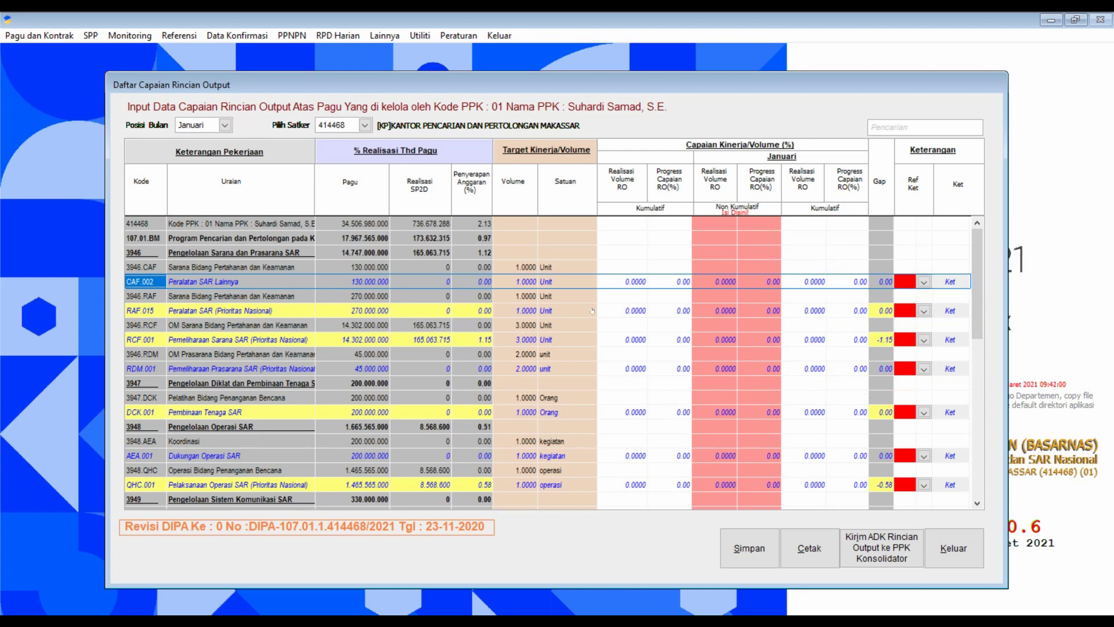
pyautogui.click(725, 311)
pyautogui.press('Return')
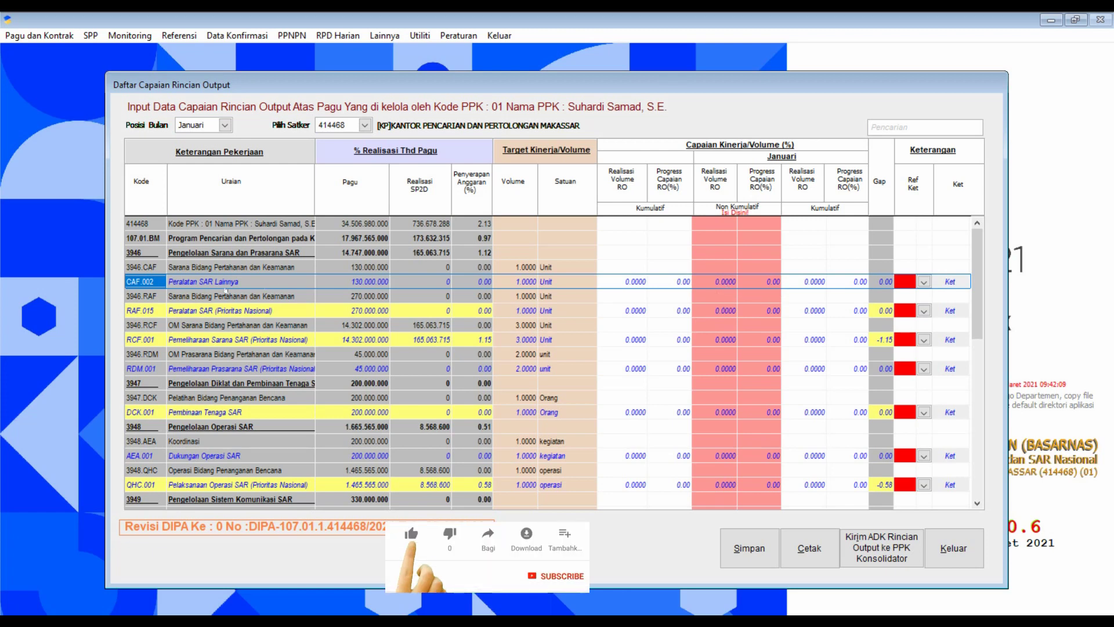
pyautogui.click(719, 282)
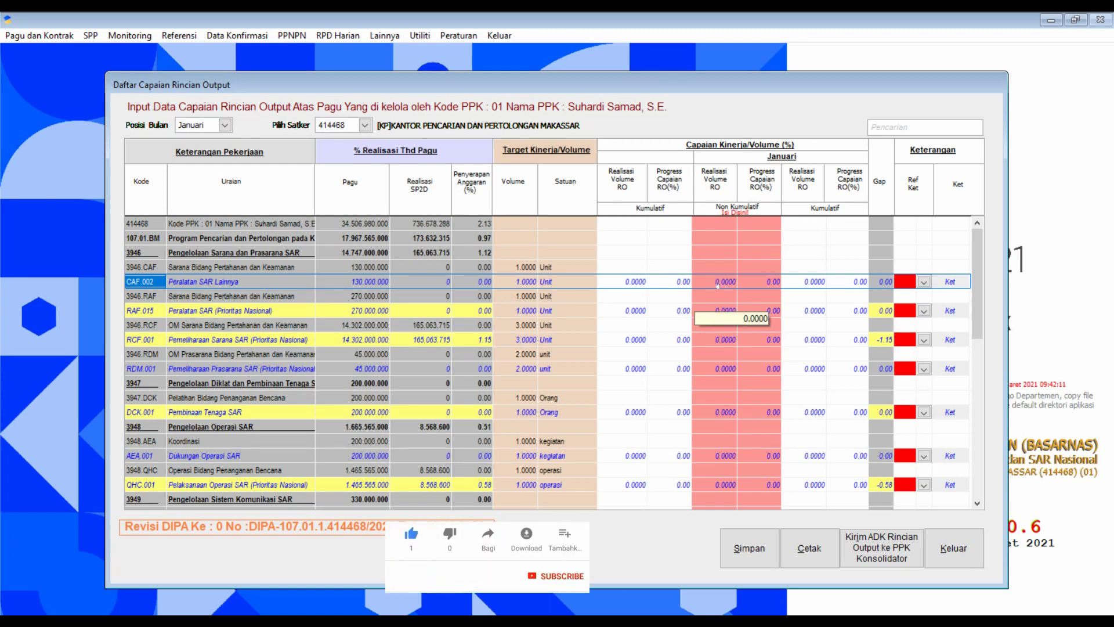
pyautogui.click(718, 283)
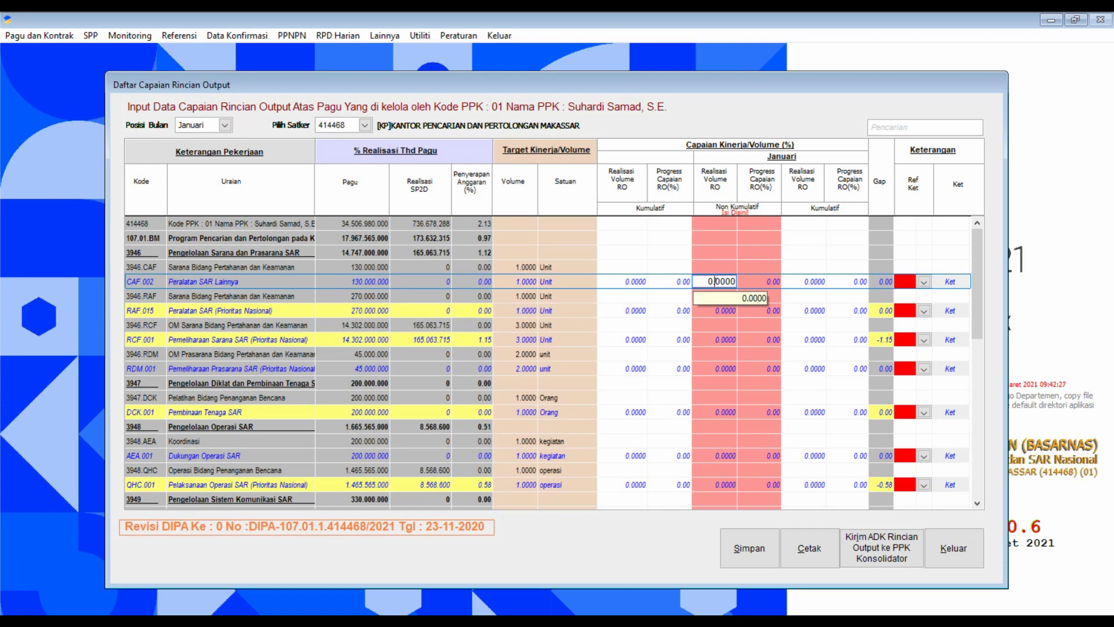
pyautogui.click(768, 286)
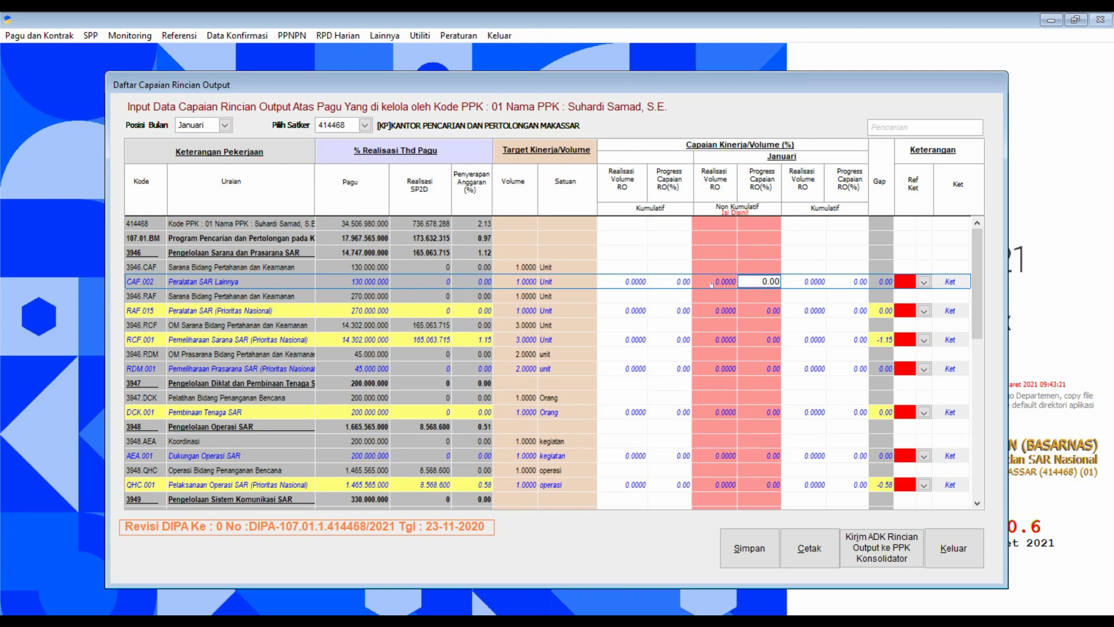
pyautogui.click(711, 284)
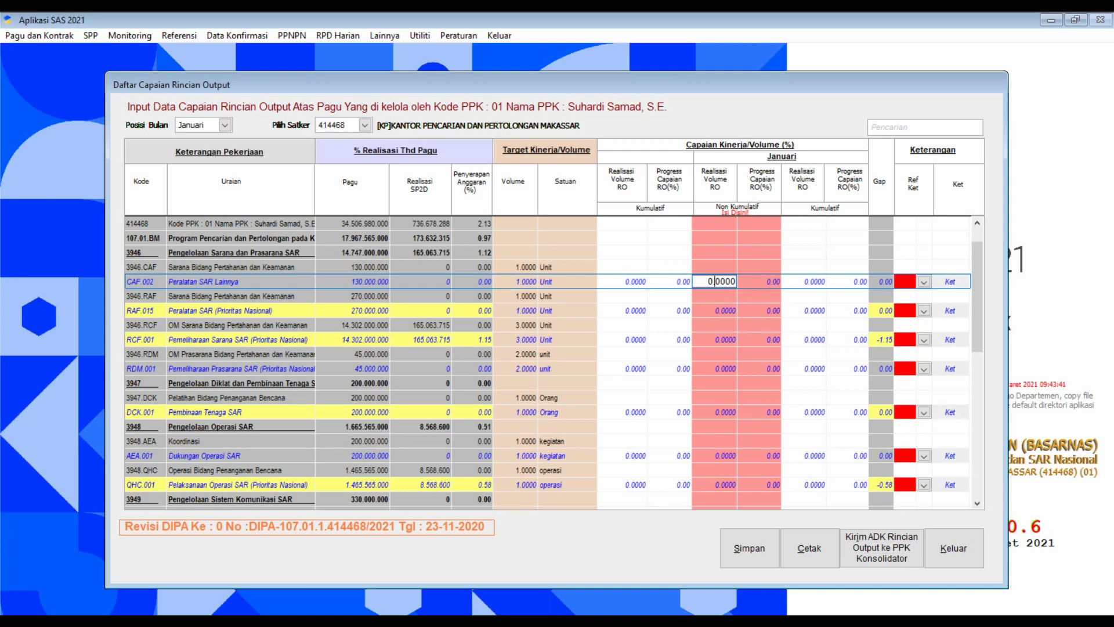
pyautogui.press('Tab')
pyautogui.press('Tab')
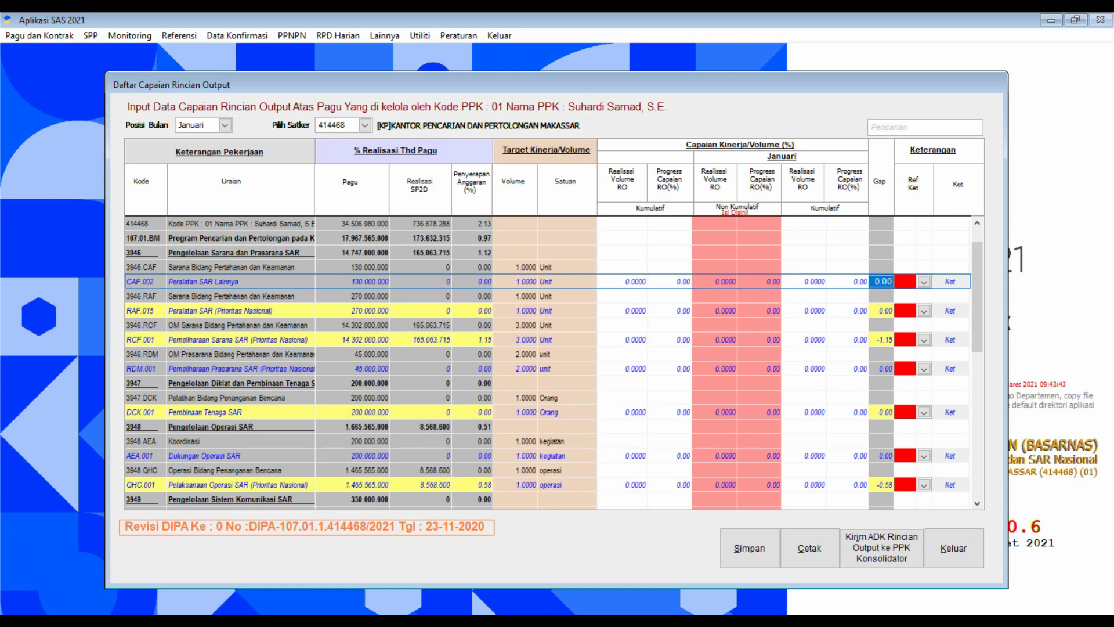
pyautogui.press('Tab')
pyautogui.press('Tab')
pyautogui.press('Tab')
# Enter the Keterangan remark 'belum ada kegiatan' for output CAF.002 and apply it with Proses.
pyautogui.click(950, 281)
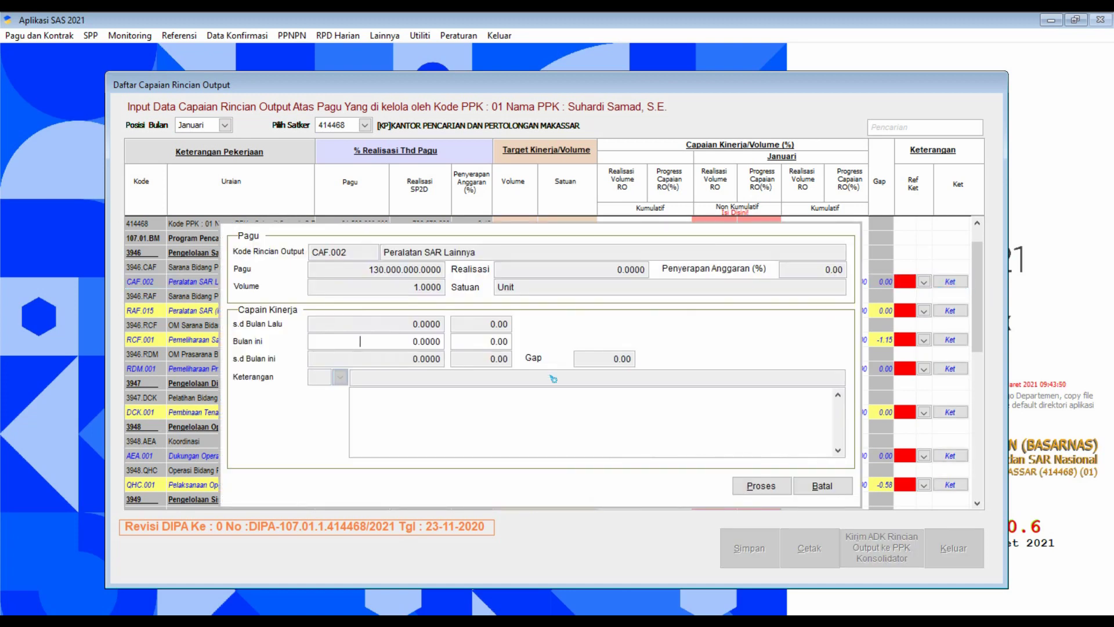
pyautogui.click(483, 396)
pyautogui.write('K')
pyautogui.press('BackSpace')
pyautogui.write('belum ada kegiatan')
pyautogui.moveTo(430, 393); pyautogui.dragTo(351, 394)
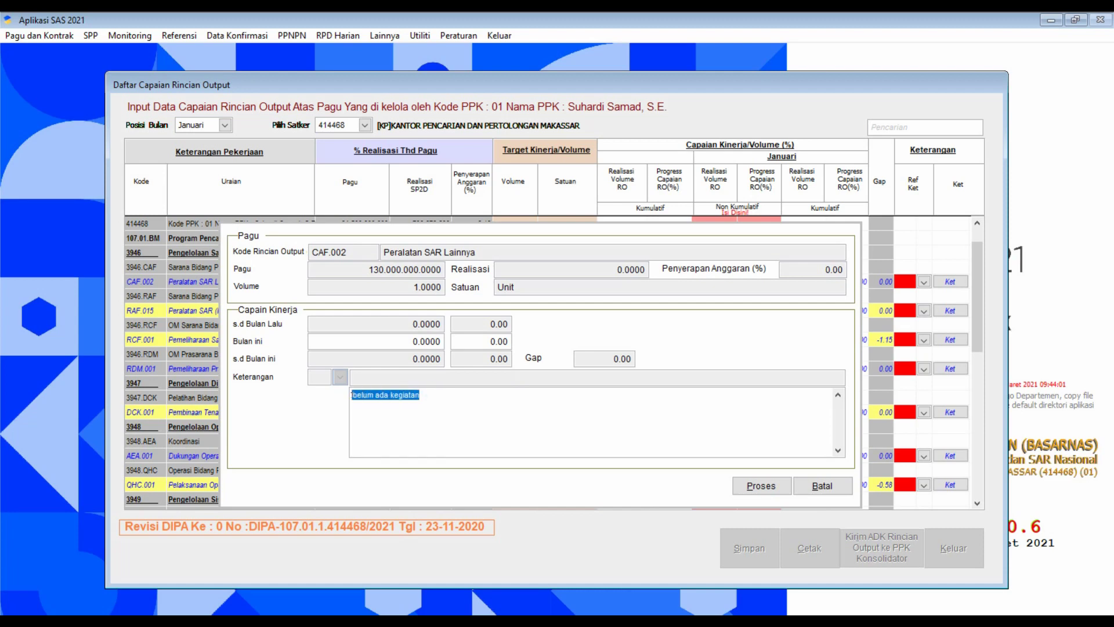
pyautogui.click(762, 487)
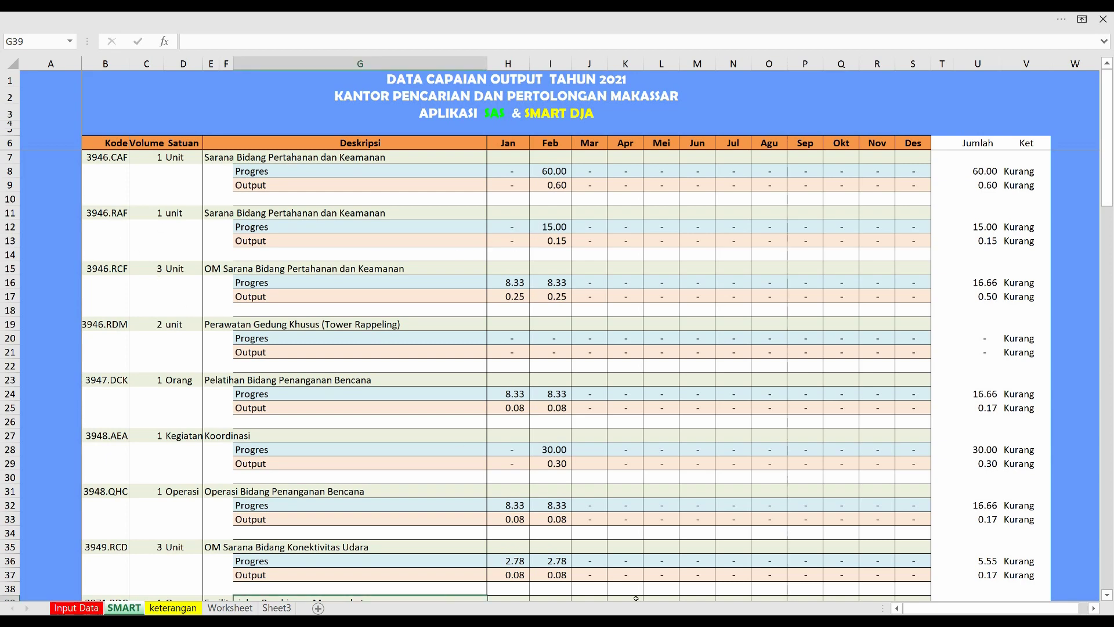
# Back in the output grid, give RAF.015 the remark 'belum ada kegiatan' and apply it with Proses.
pyautogui.hotkey('alt', 'Tab')
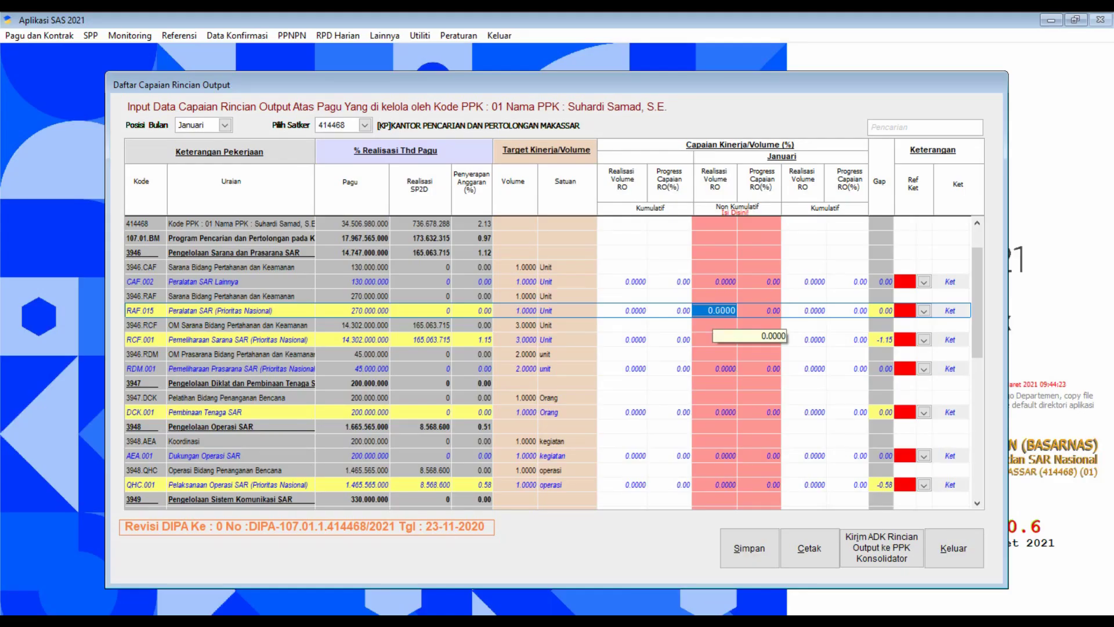
pyautogui.click(719, 310)
pyautogui.press('Tab')
pyautogui.press('Tab')
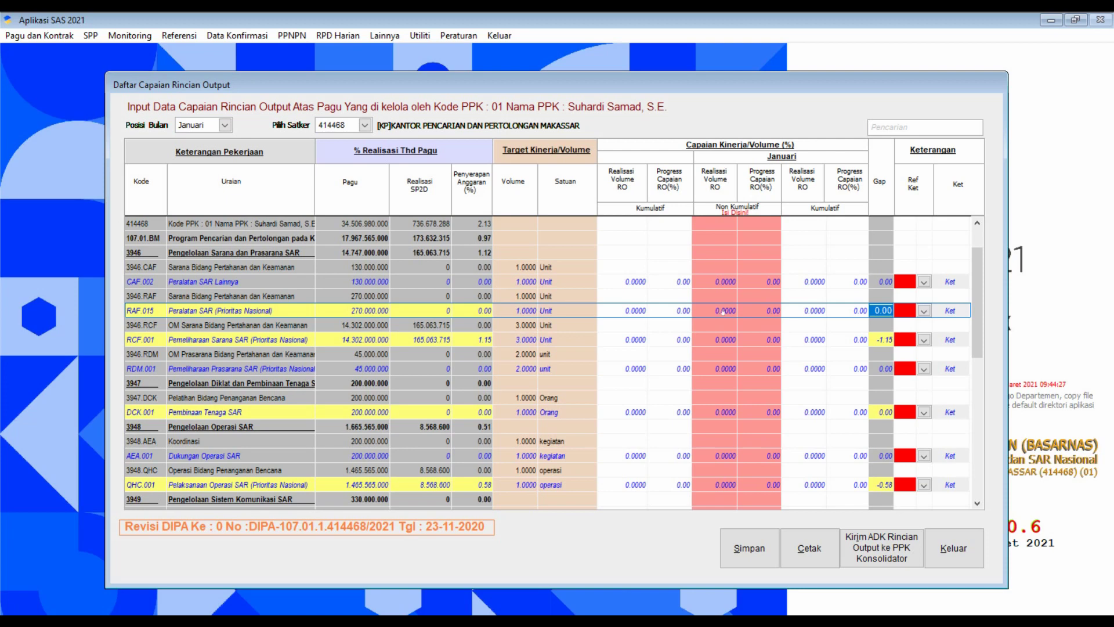
pyautogui.click(963, 311)
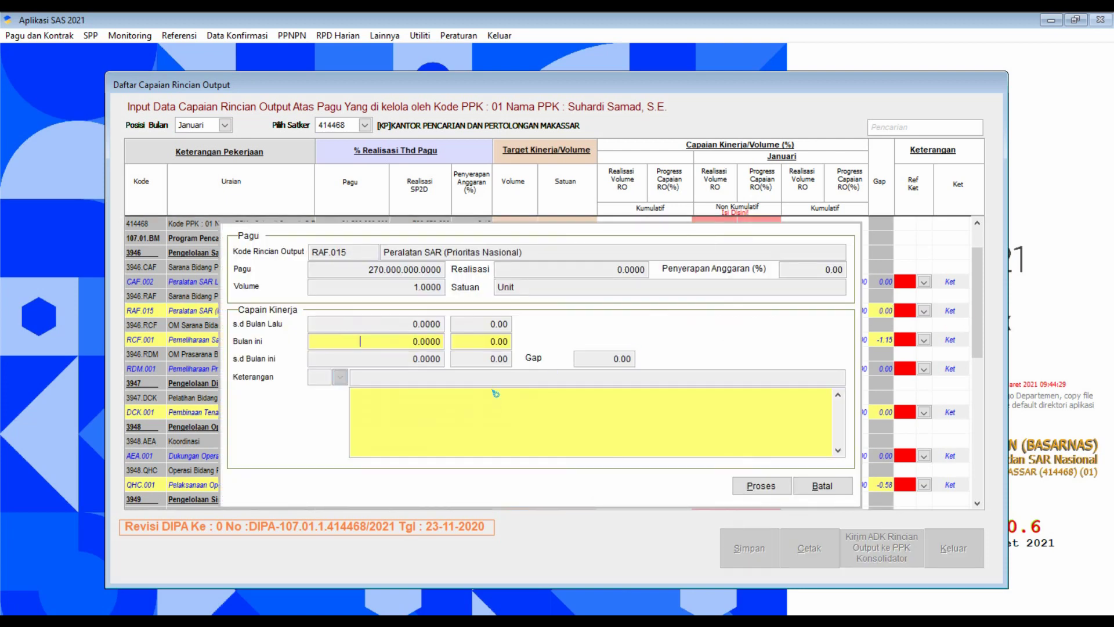
pyautogui.click(494, 392)
pyautogui.write('belum ada kegiatan')
pyautogui.click(757, 487)
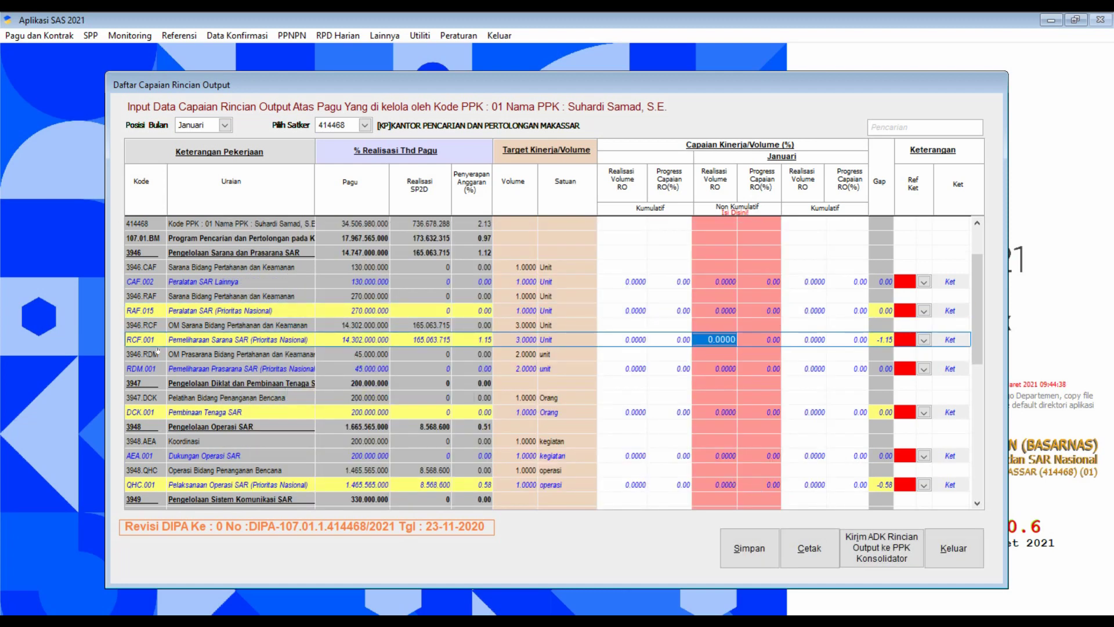
pyautogui.moveTo(522, 618)
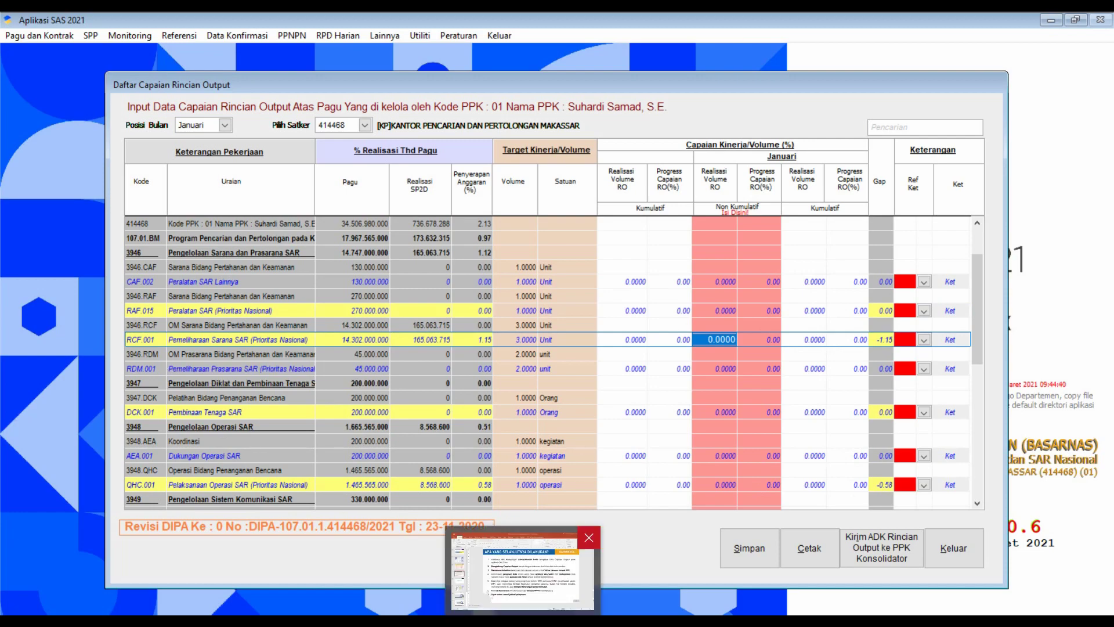
pyautogui.click(499, 572)
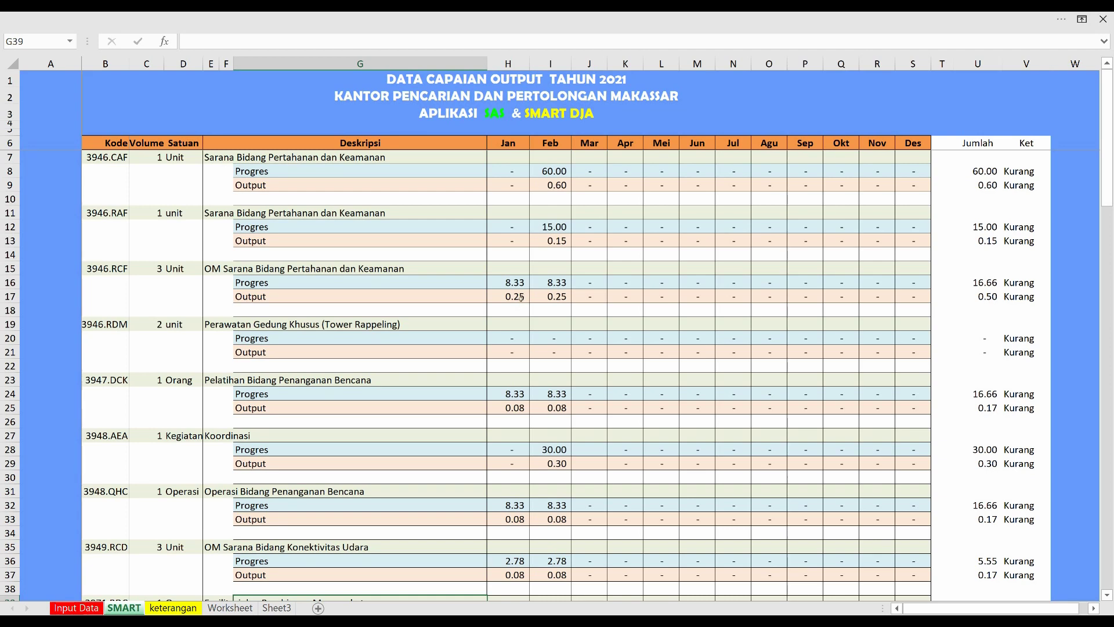
pyautogui.click(76, 607)
pyautogui.scroll(20, 464, 281)
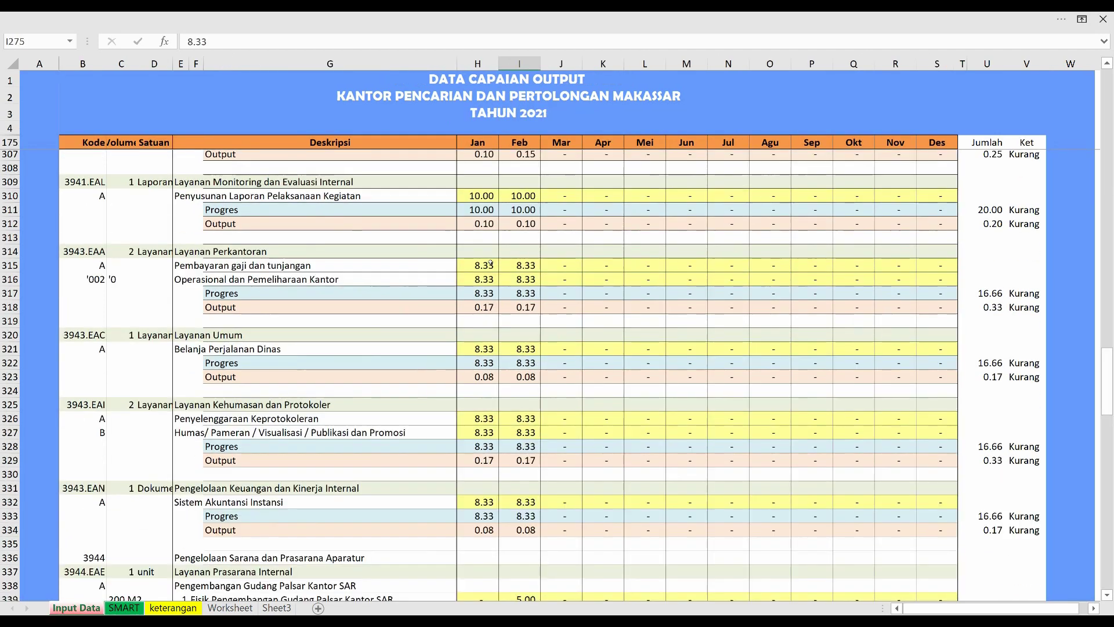
pyautogui.scroll(15, 487, 212)
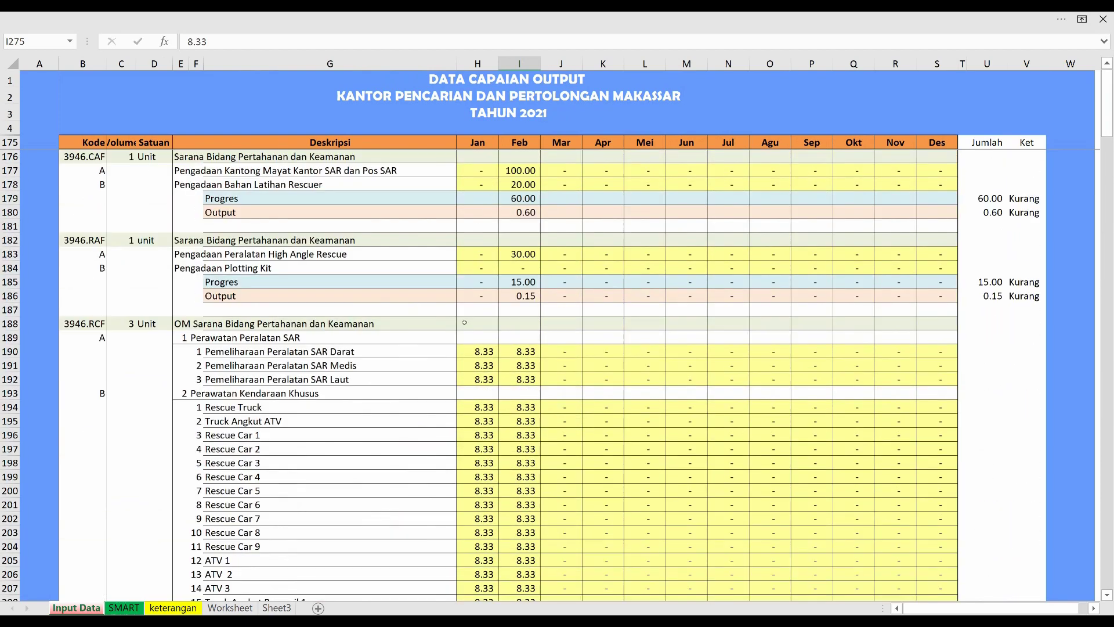
pyautogui.scroll(-5, 464, 322)
pyautogui.scroll(5, 470, 318)
pyautogui.scroll(-1, 478, 311)
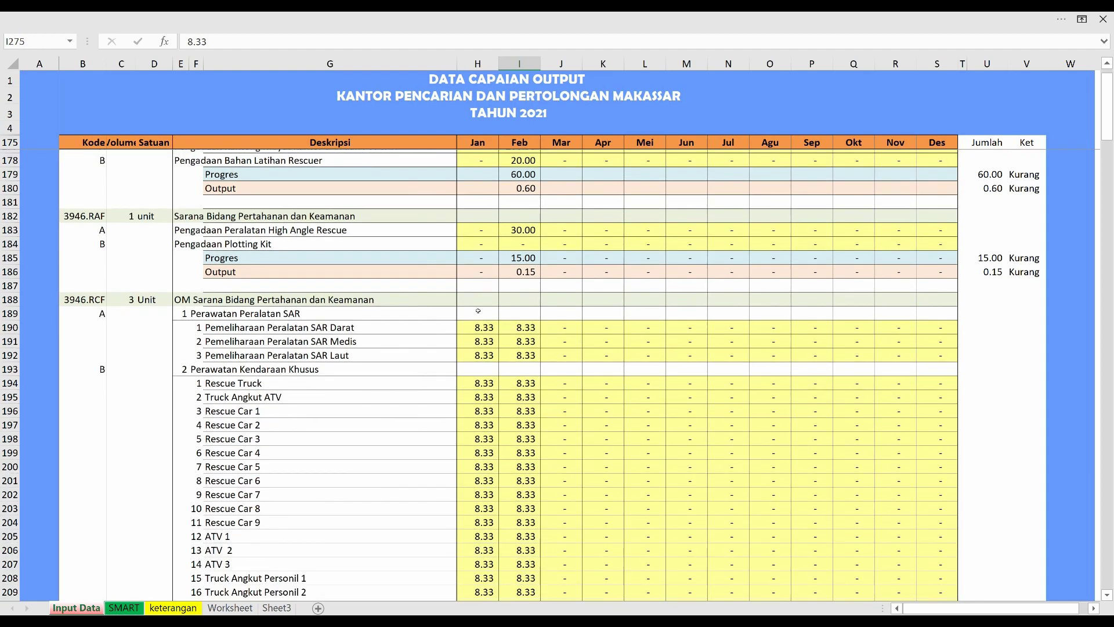
pyautogui.scroll(-20, 478, 311)
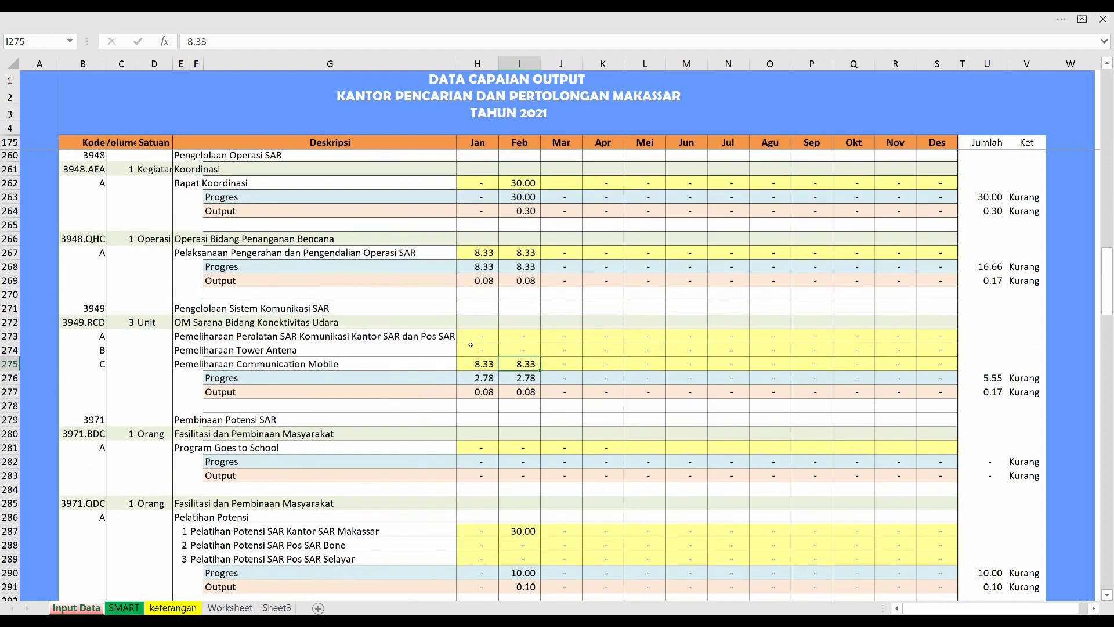
pyautogui.scroll(-19, 471, 344)
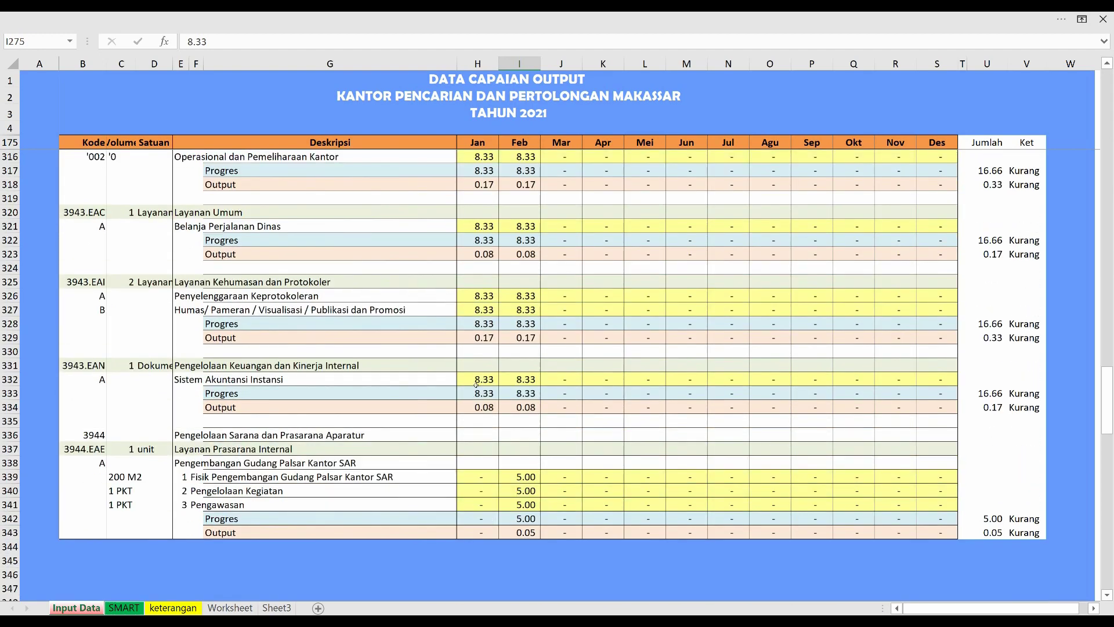
pyautogui.scroll(8, 491, 337)
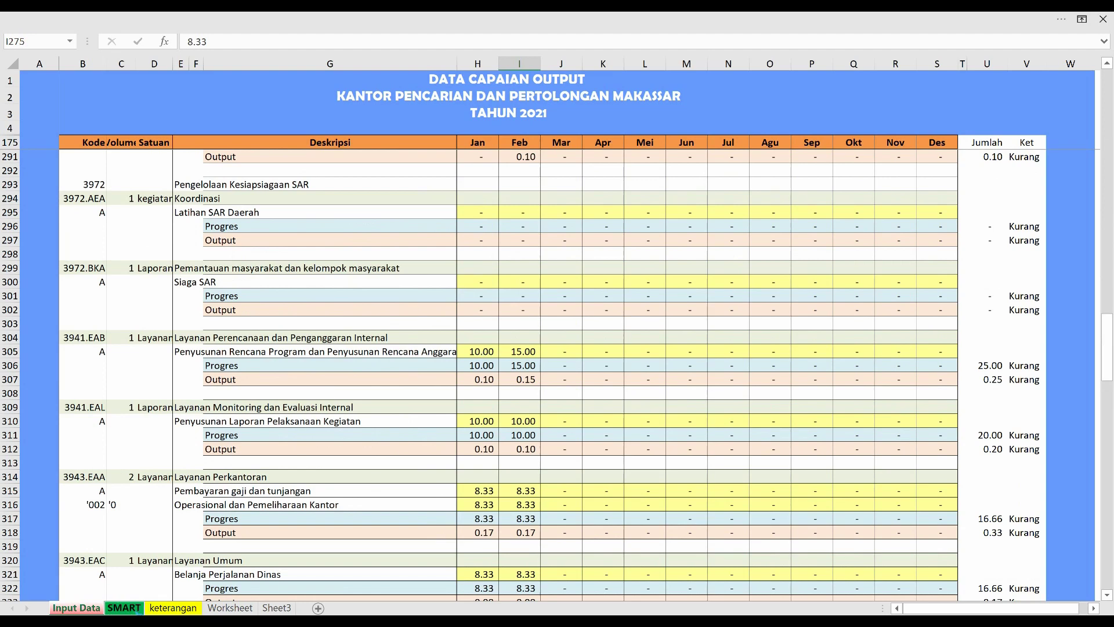
pyautogui.click(126, 608)
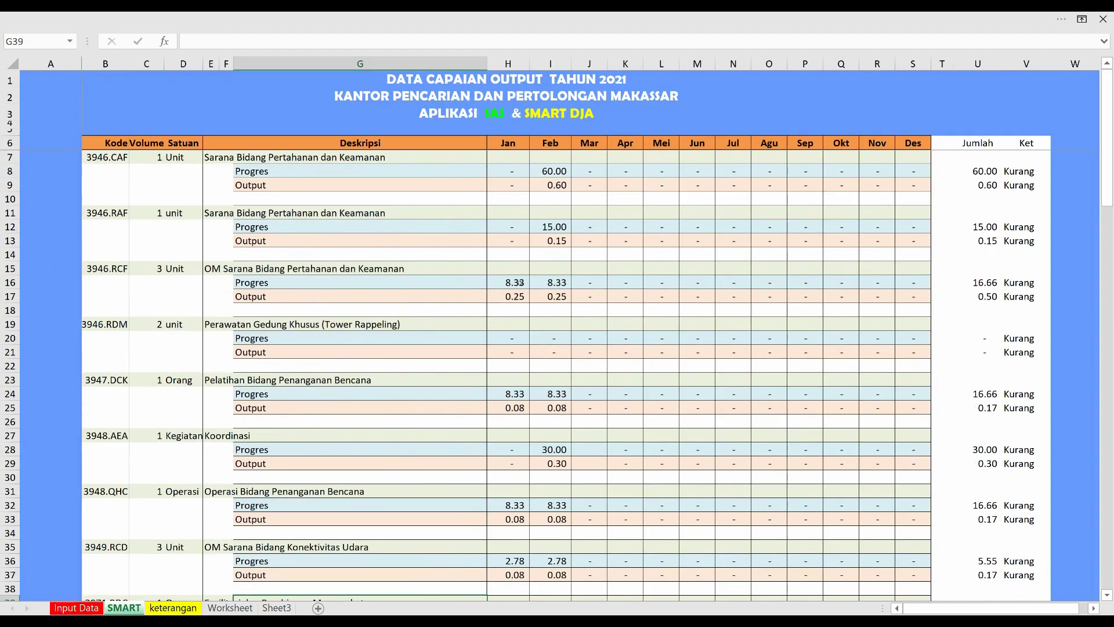
pyautogui.hotkey('alt', 'Tab')
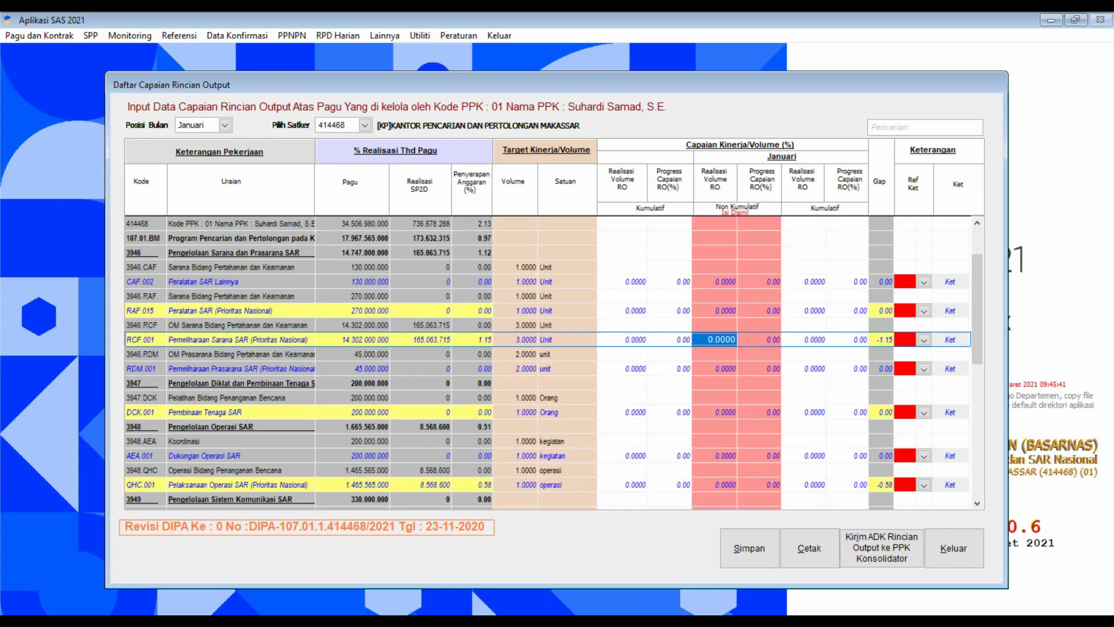
# Enter 8 as RCF.001's January Progress Capaian RO (%).
pyautogui.click(706, 339)
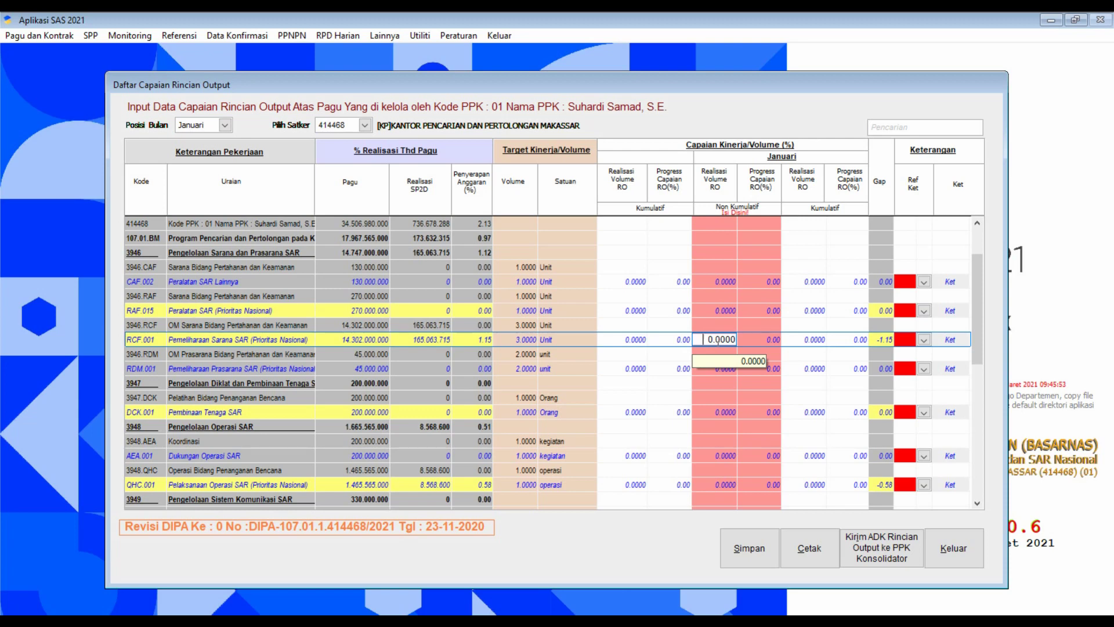
pyautogui.press('Right')
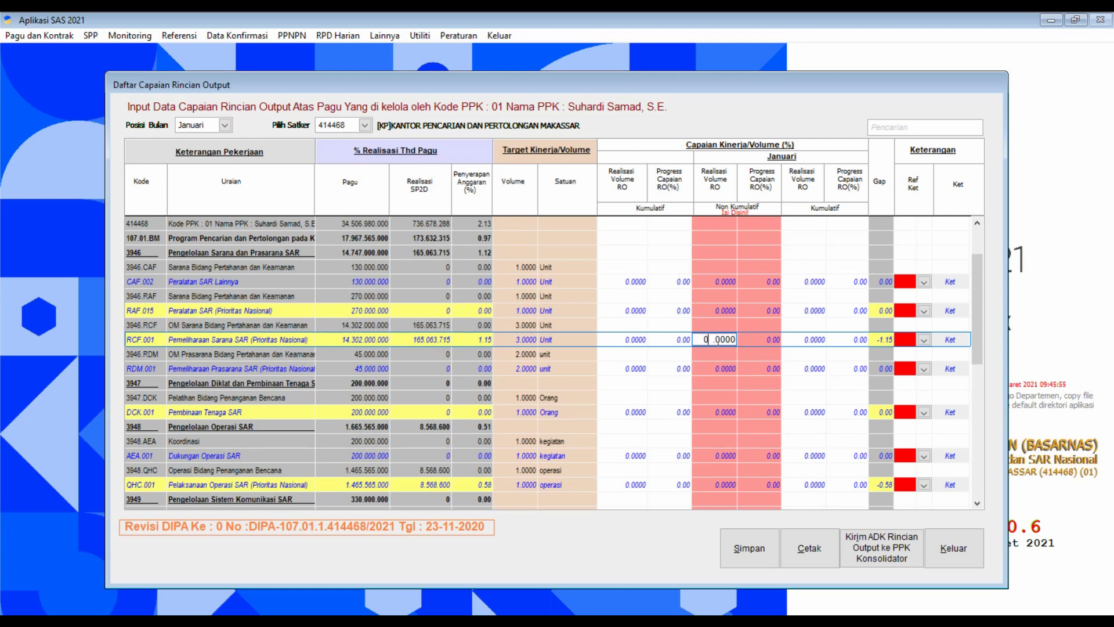
pyautogui.press('Tab')
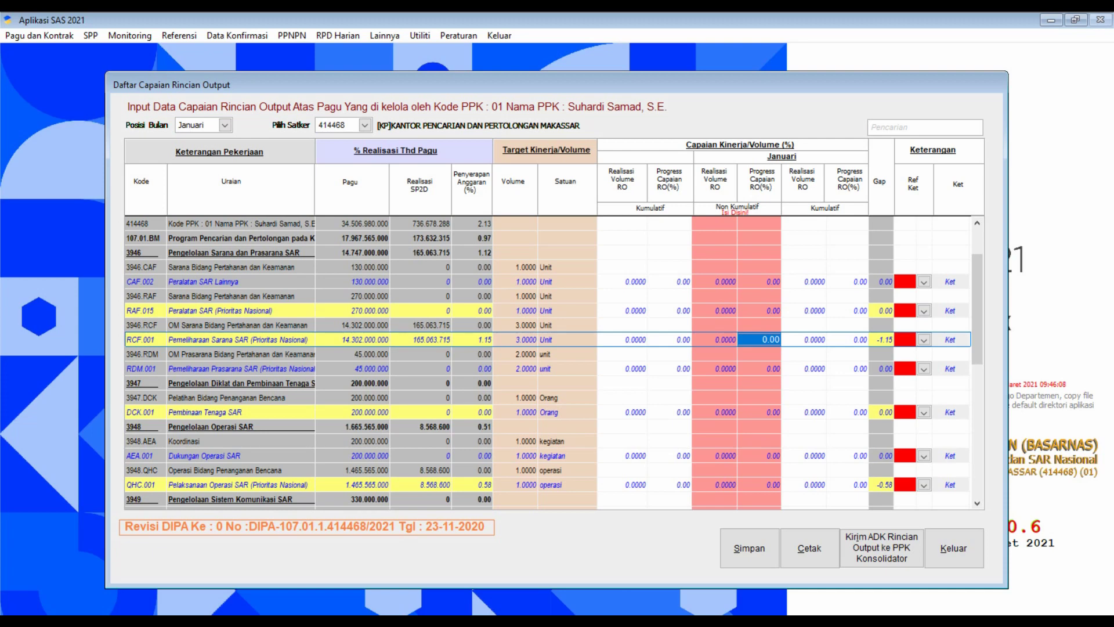
pyautogui.write('8.')
pyautogui.press('Return')
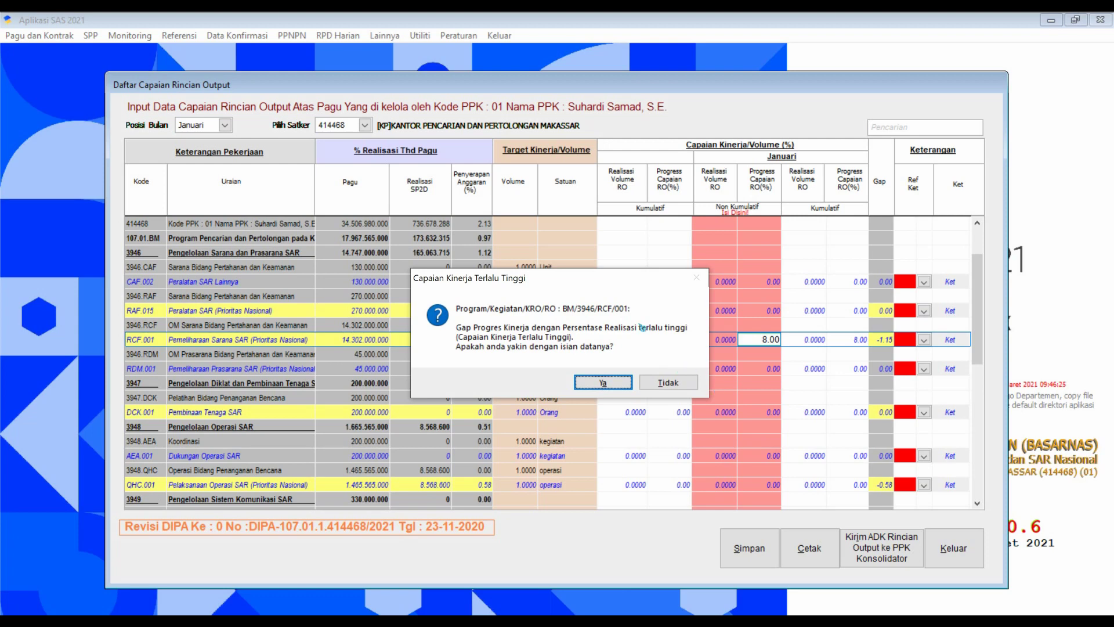
# Answer Ya to the Capaian Kinerja Terlalu Tinggi warning to keep the 8.00 progress.
pyautogui.moveTo(588, 280); pyautogui.dragTo(668, 145)
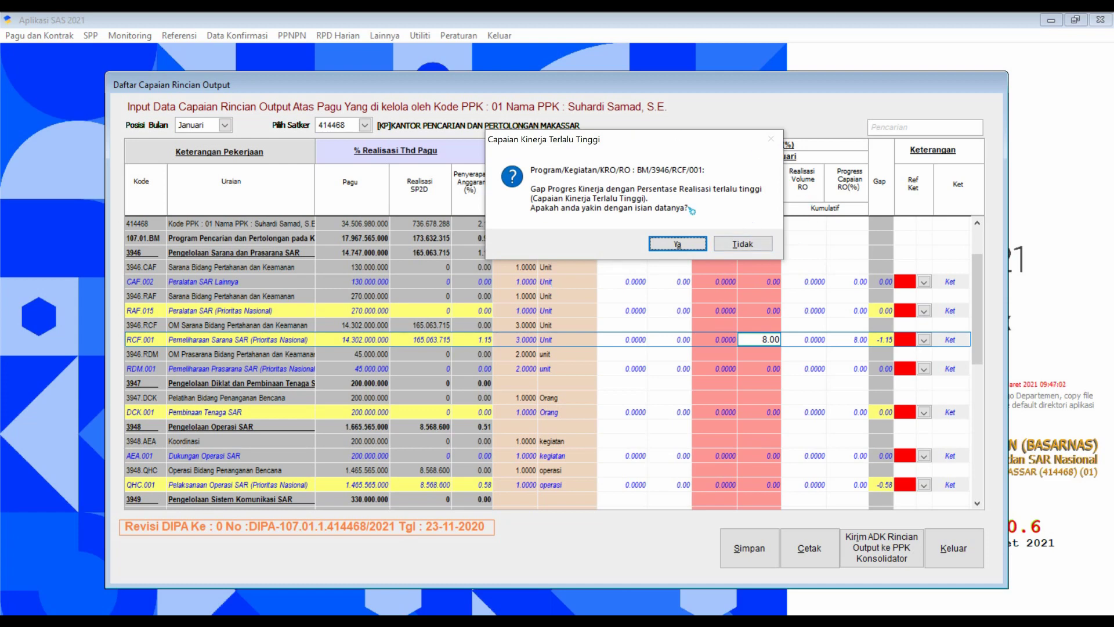
pyautogui.click(678, 245)
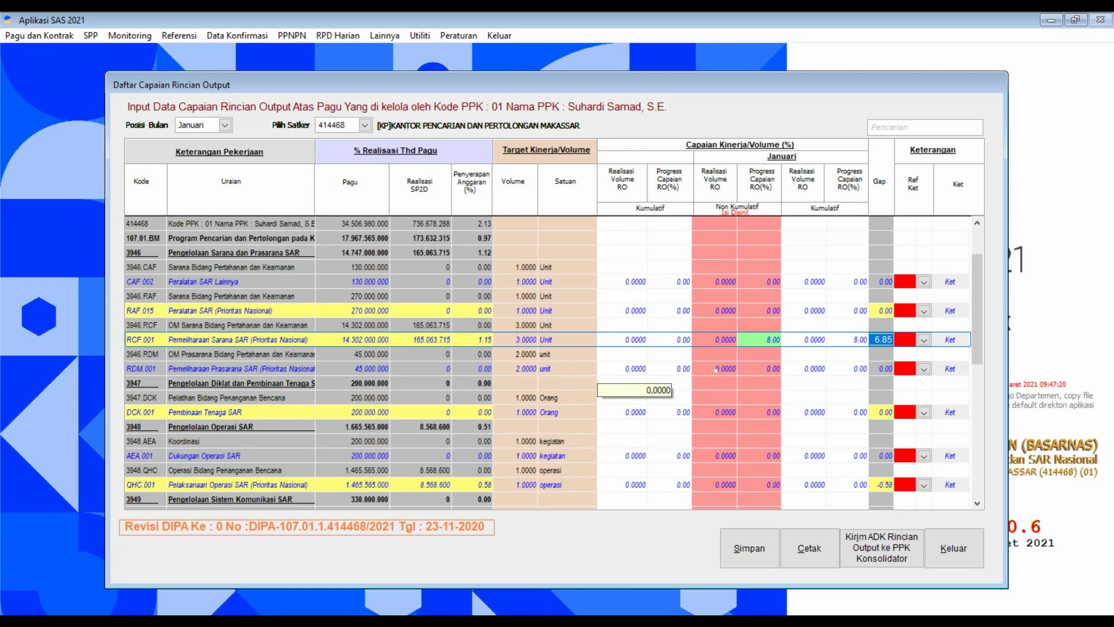
# Open the Ref Ket reason dropdown on row RCF.001.
pyautogui.click(923, 340)
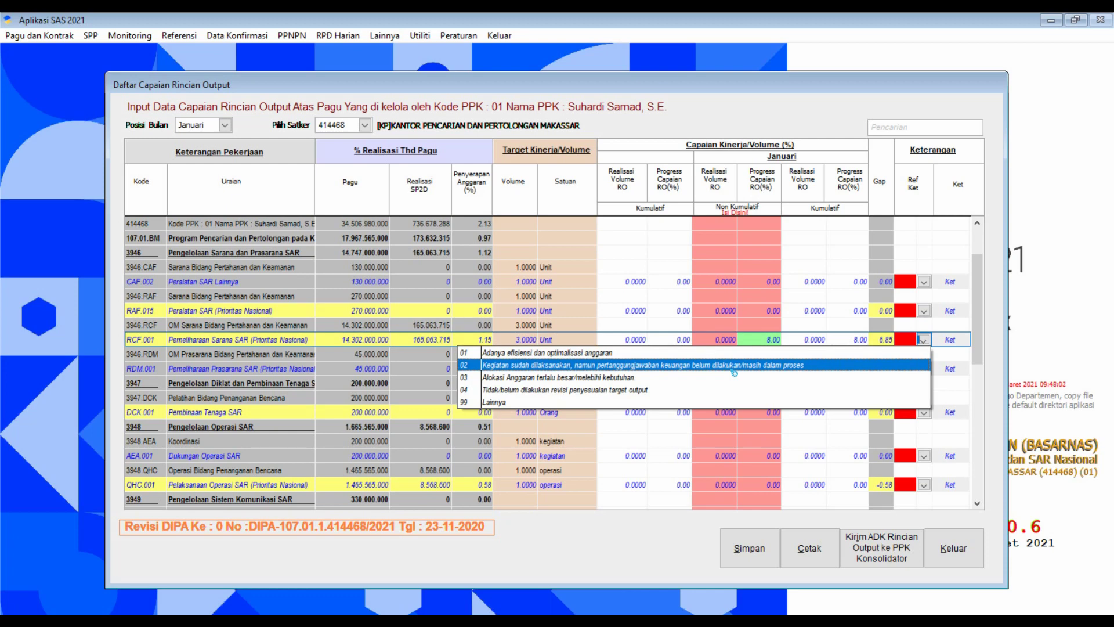
# Choose reason 99 Lainnya for RCF.001 and place the cursor in the Keterangan text area.
pyautogui.click(678, 402)
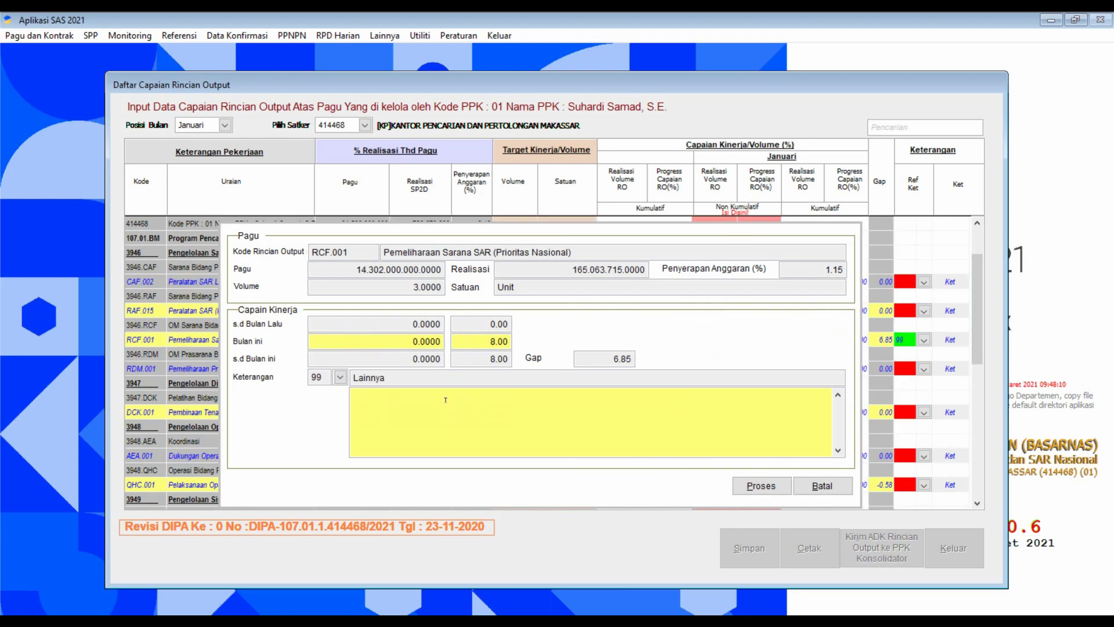
pyautogui.click(445, 397)
pyautogui.click(442, 398)
# Enter the RCF.001 remark 'PCRO dihitung progresif sesuai dengan bulan yang dilalui.' and process it.
pyautogui.write('R')
pyautogui.write('C')
pyautogui.write('R')
pyautogui.write('O')
pyautogui.write(' dih')
pyautogui.write('itung')
pyautogui.write(' prog')
pyautogui.write('resif sesu')
pyautogui.write('ai dengan')
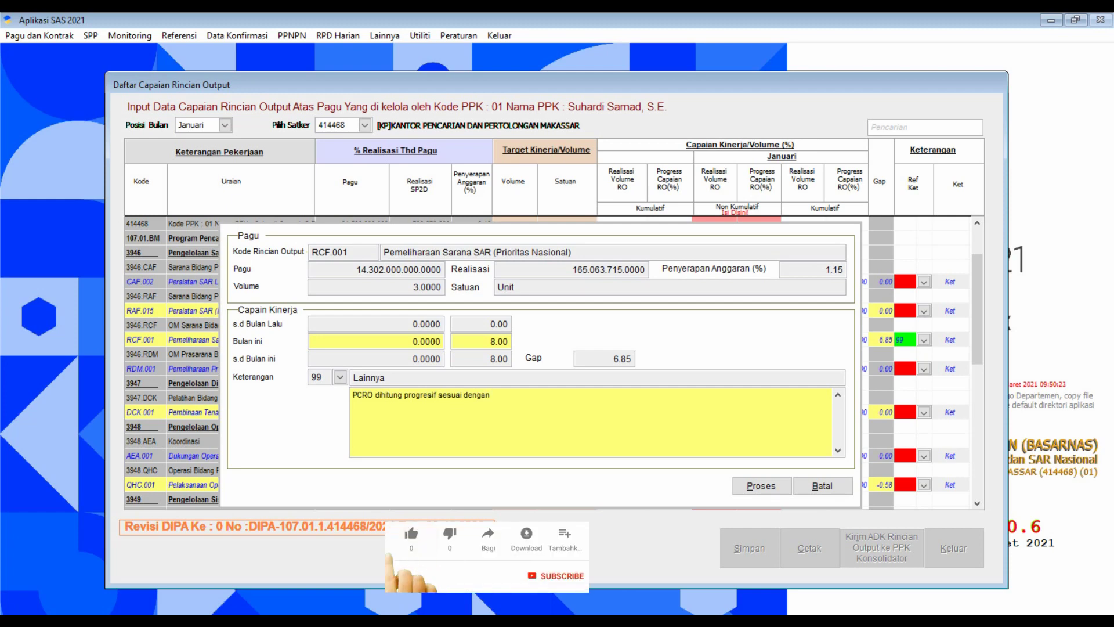
pyautogui.write('bulan ')
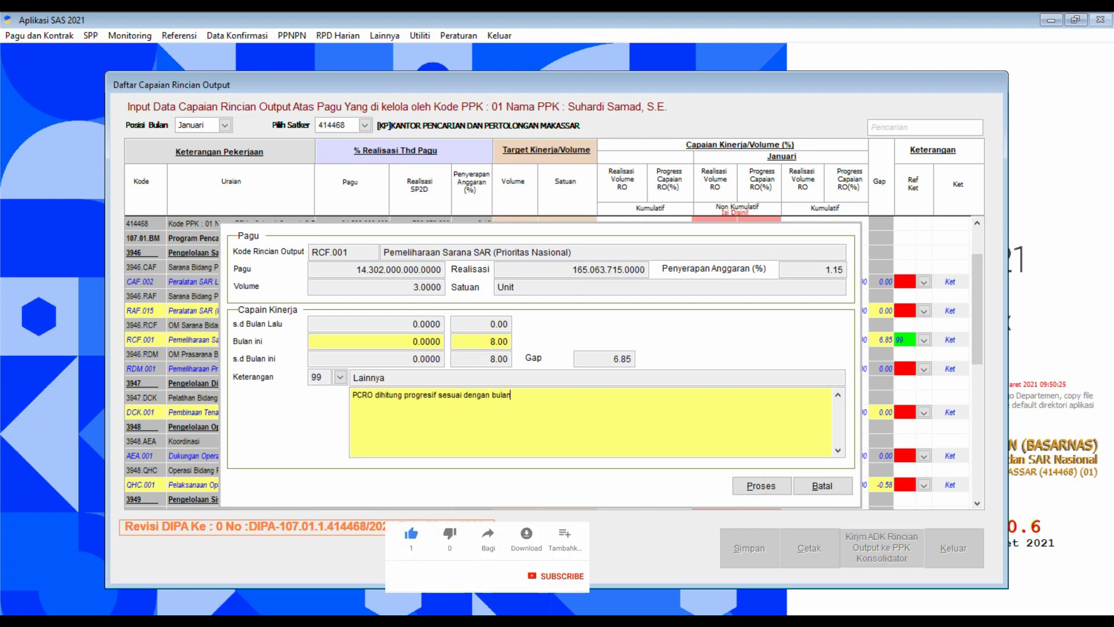
pyautogui.write('yang dila')
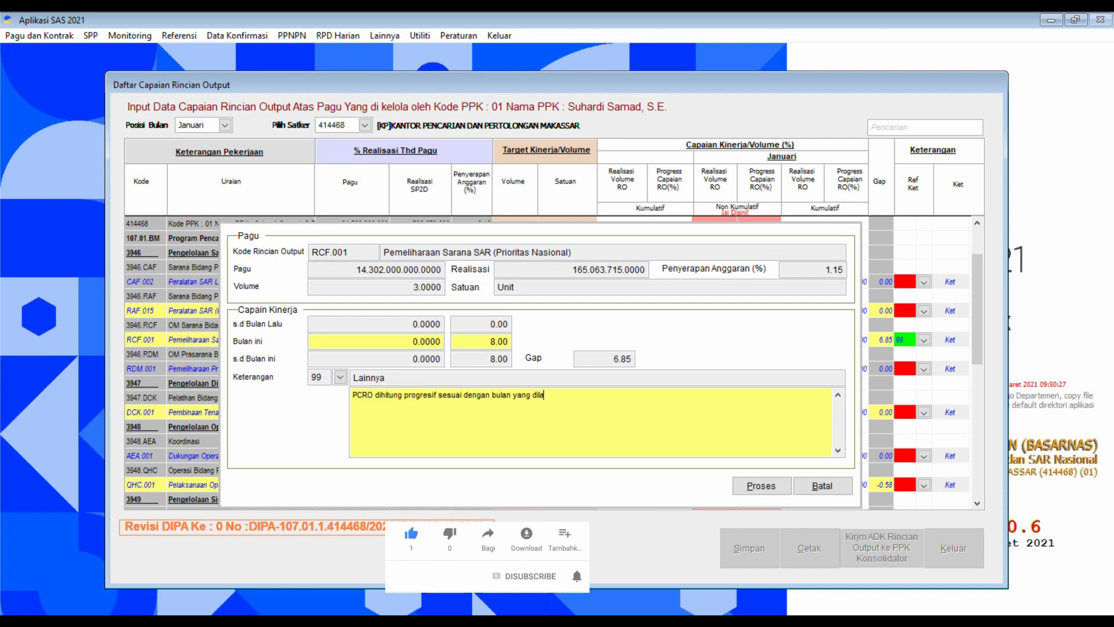
pyautogui.write('lui.')
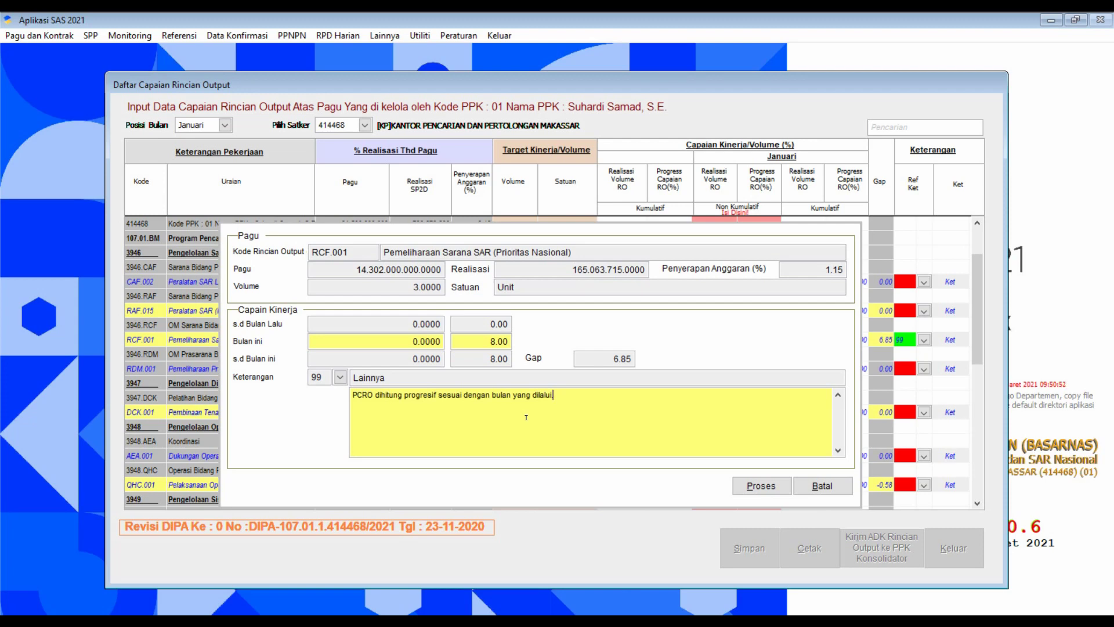
pyautogui.moveTo(562, 400); pyautogui.dragTo(350, 399)
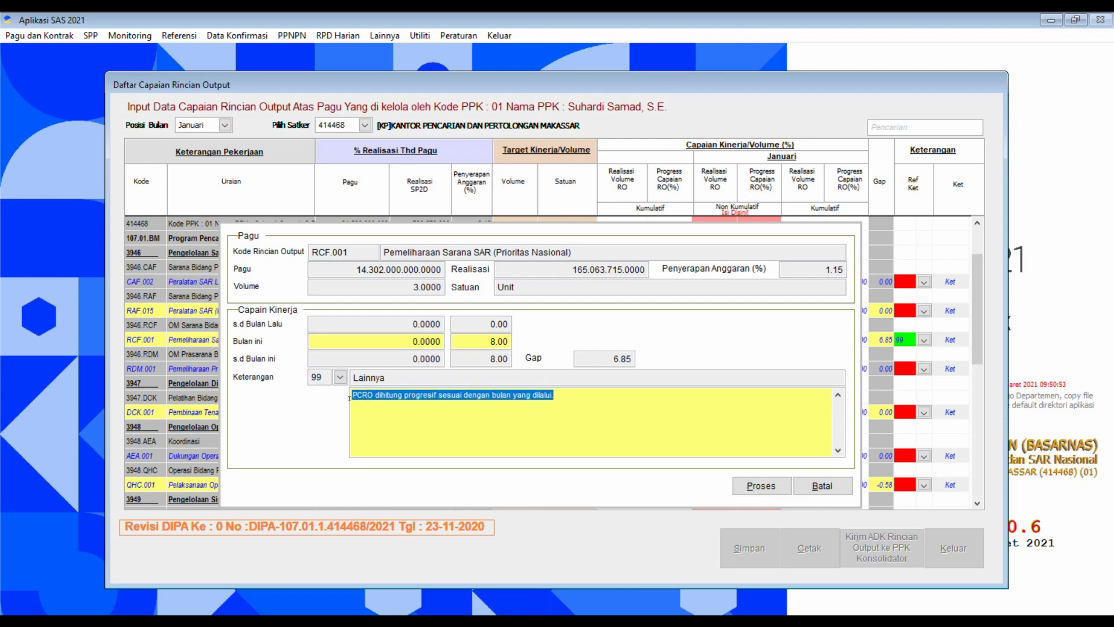
pyautogui.click(761, 486)
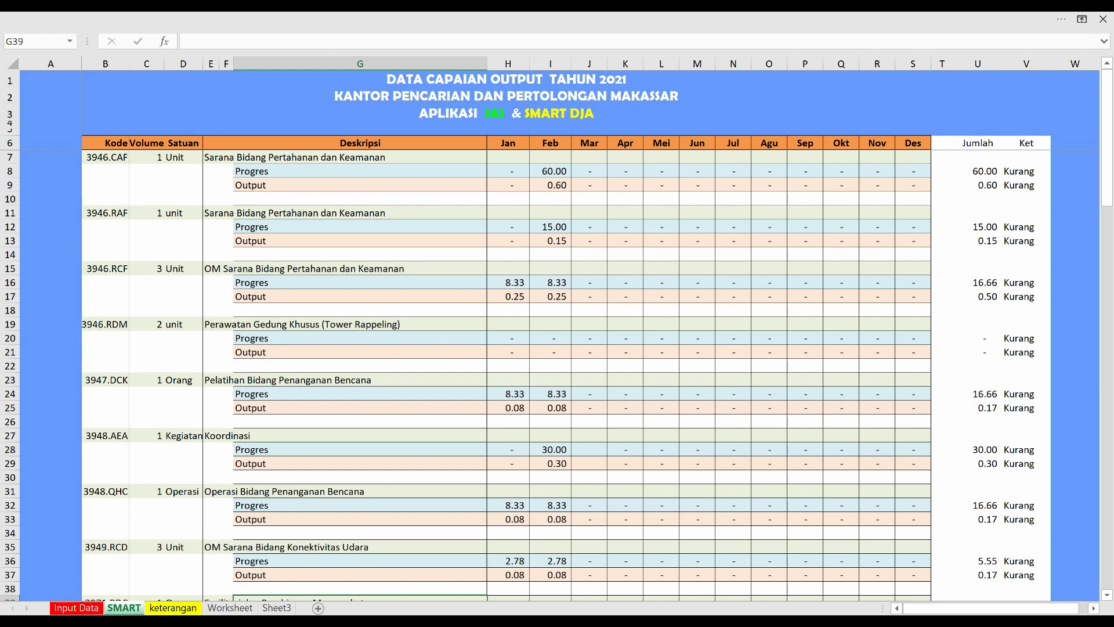
# Return from the Excel DATA CAPAIAN OUTPUT sheet to the SAS January output grid.
pyautogui.hotkey('alt', 'Tab')
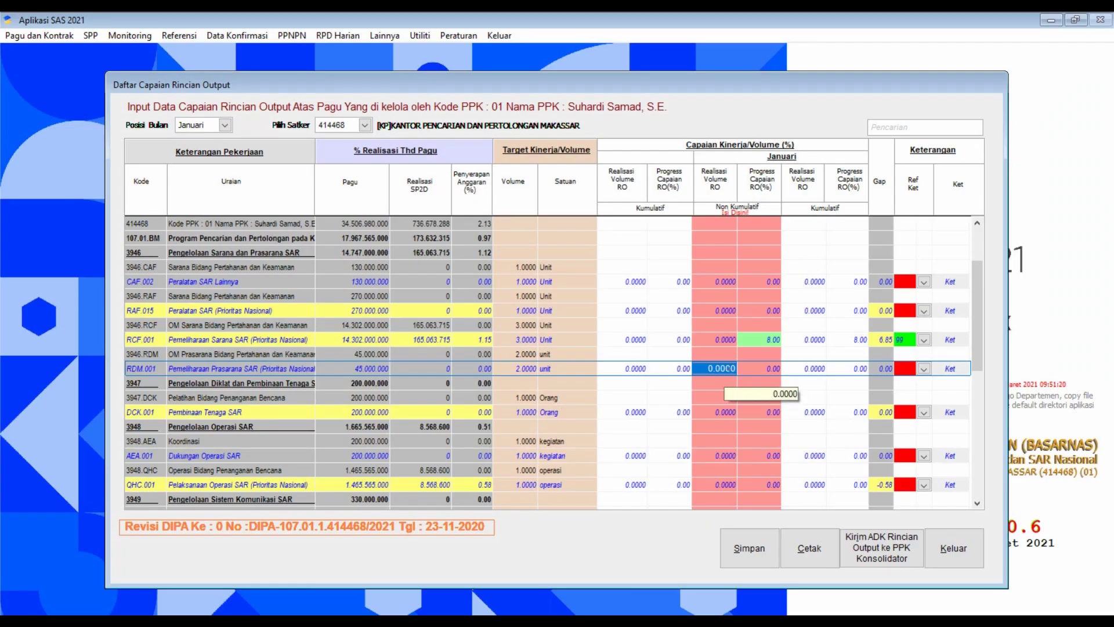
# Give RDM.001 a volume of 0 with the remark 'Belum ada kegiatan'.
pyautogui.write('0')
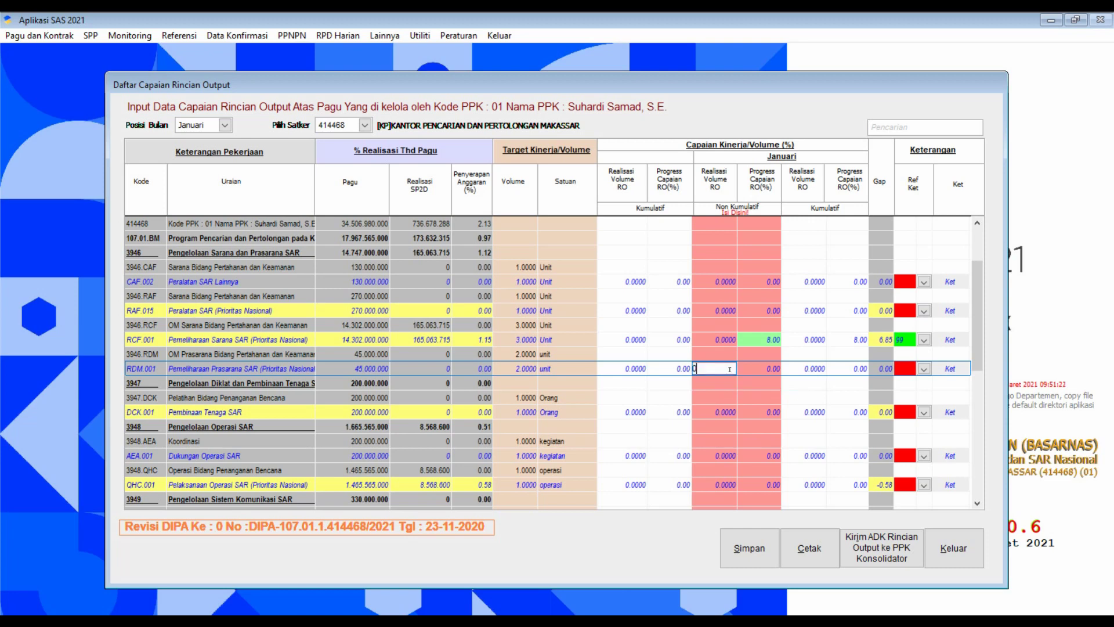
pyautogui.press('Return')
pyautogui.press('Return')
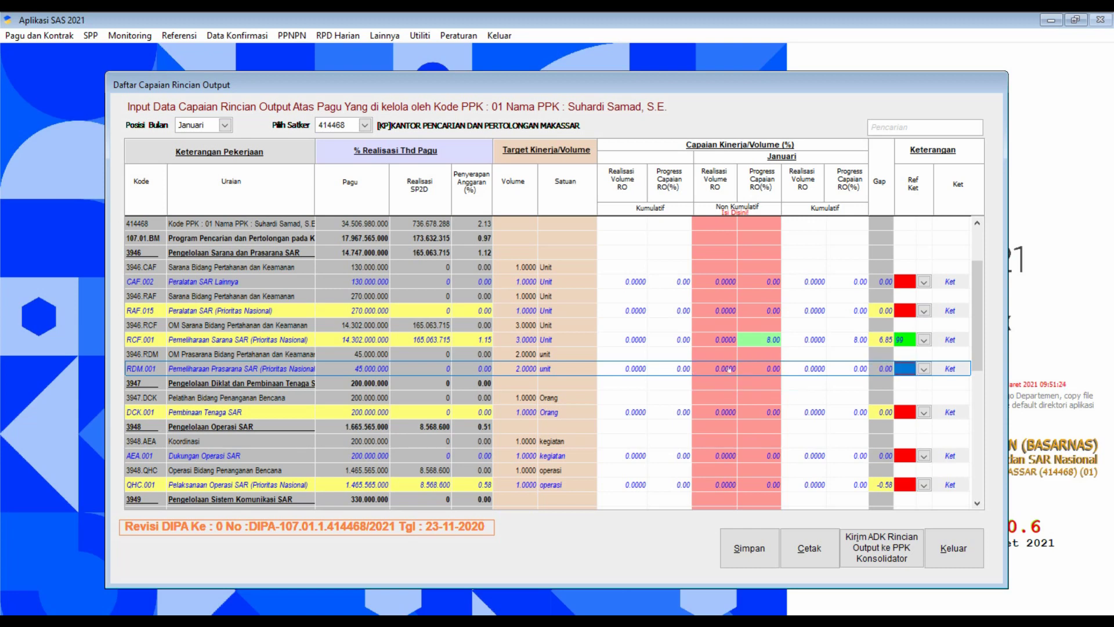
pyautogui.press('Return')
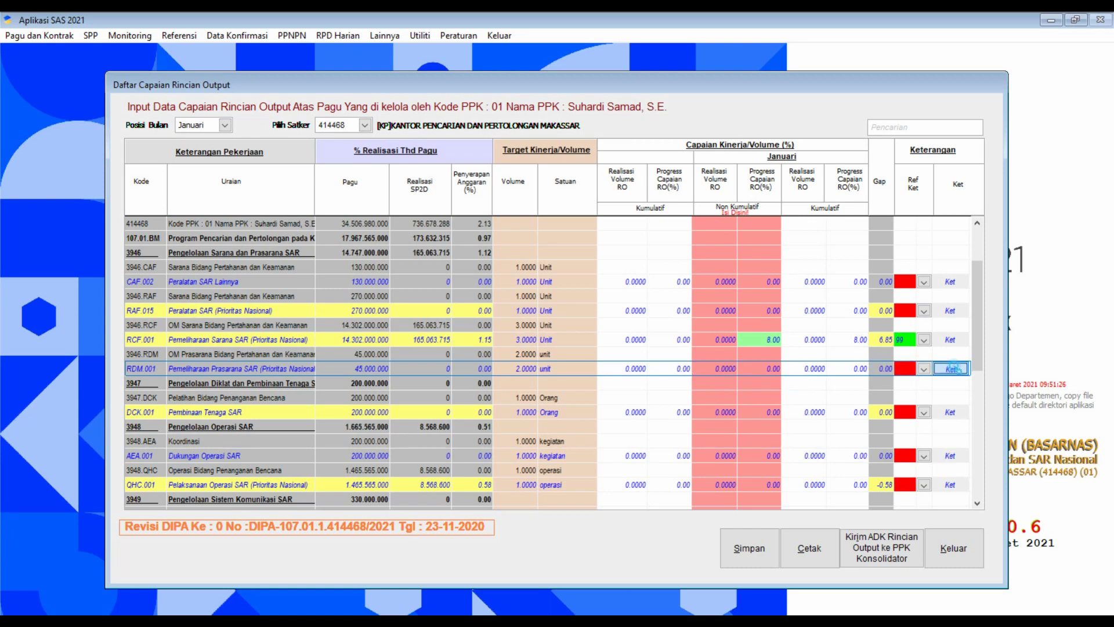
pyautogui.press('Return')
pyautogui.click(535, 411)
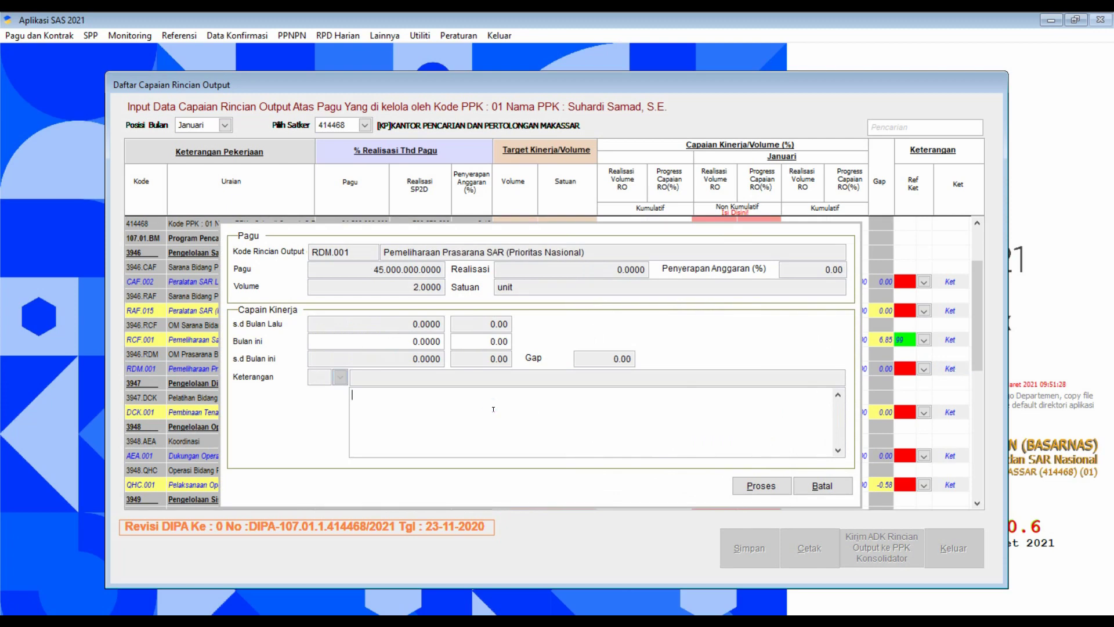
pyautogui.write('Belum ada kegiatan')
pyautogui.click(757, 485)
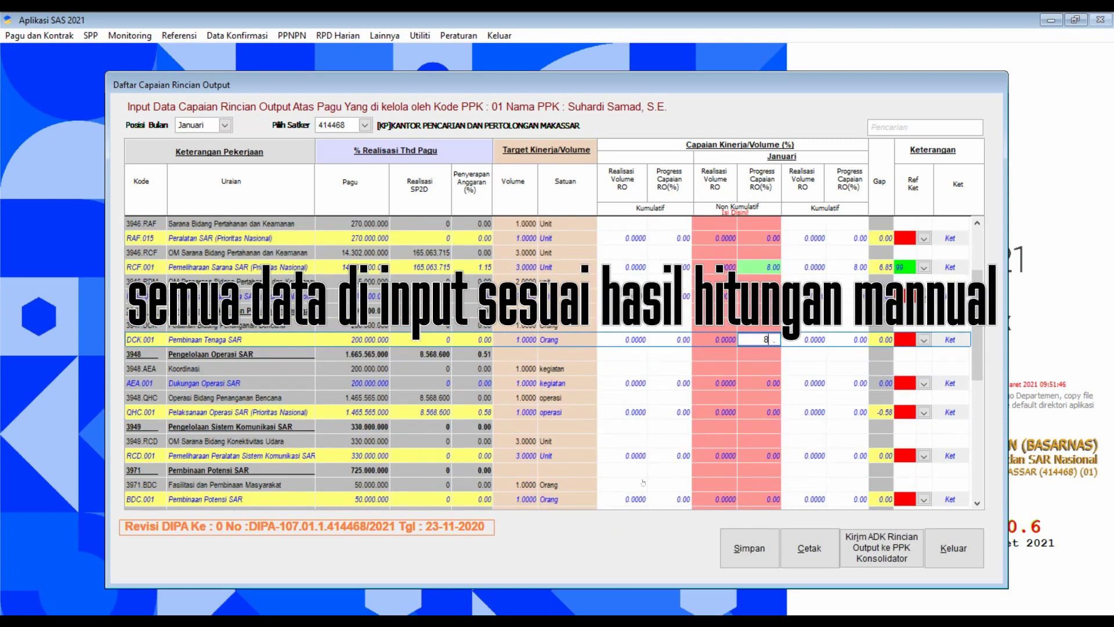
# Set DCK.001's remark reference code to 99.
pyautogui.click(924, 340)
pyautogui.click(862, 392)
pyautogui.click(744, 434)
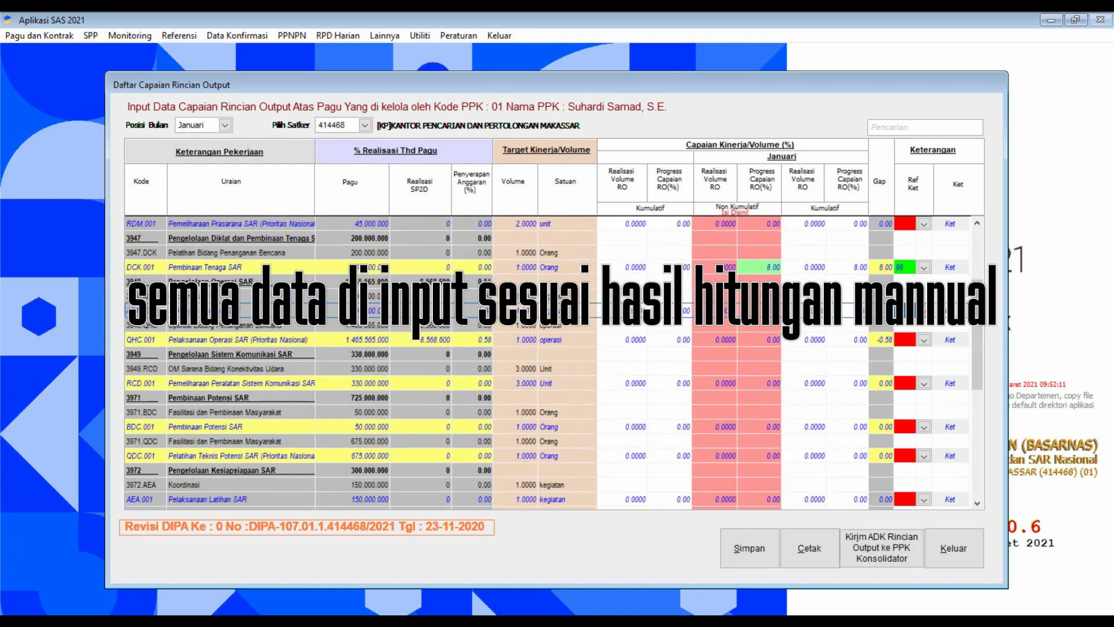
pyautogui.click(582, 426)
pyautogui.write('Belum ada kegiatan')
# Enter 8.00 January progress for QHC.001, accept the warning, and set remark 99 Lainnya.
pyautogui.click(761, 486)
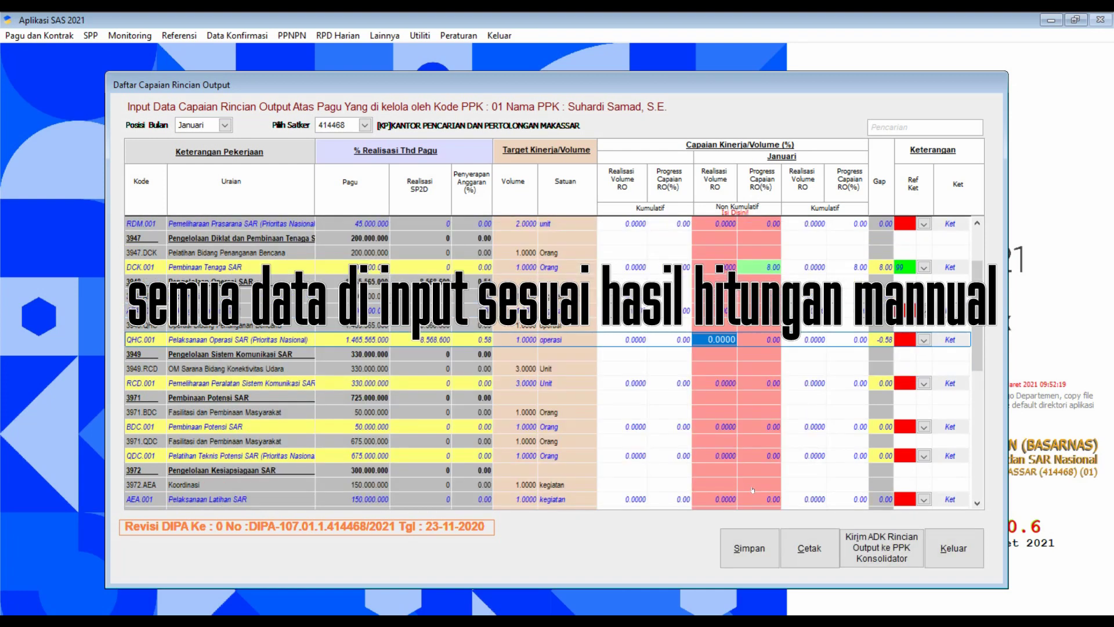
pyautogui.click(759, 339)
pyautogui.write('8')
pyautogui.press('Return')
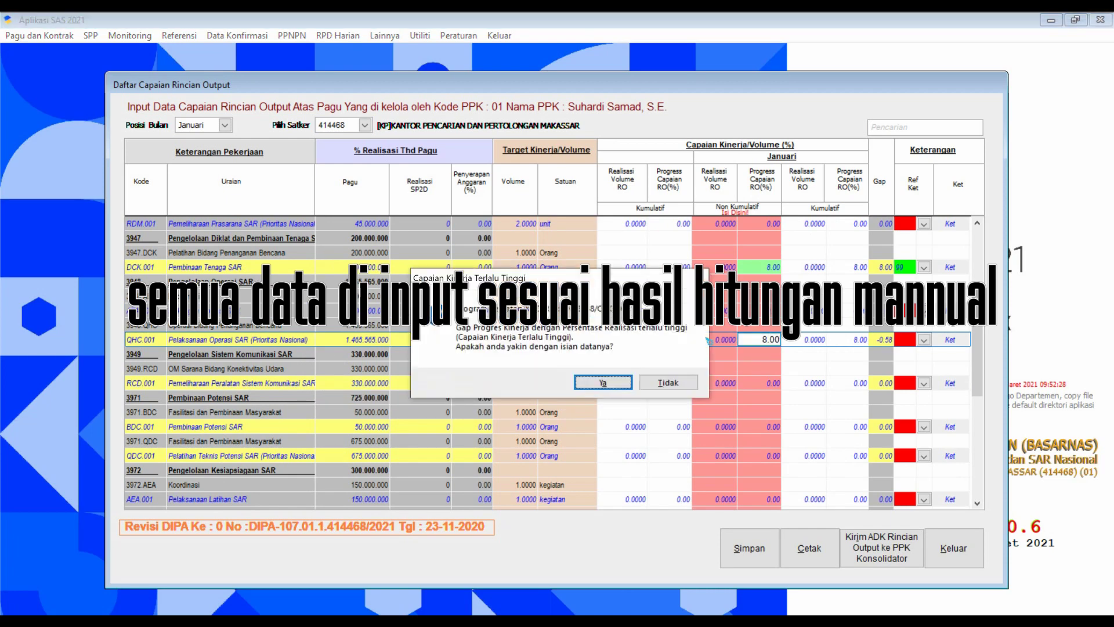
pyautogui.click(659, 380)
pyautogui.click(924, 339)
pyautogui.click(638, 406)
pyautogui.click(662, 409)
pyautogui.hotkey('ctrl', 'v')
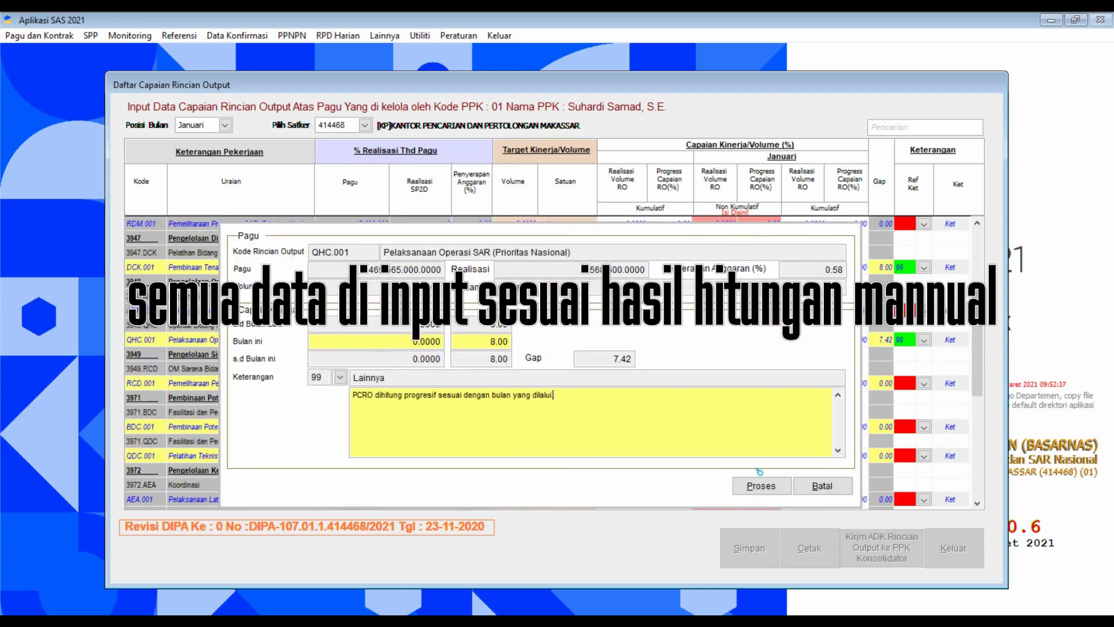
pyautogui.click(761, 485)
# Check 3949.RCD's January progress in Excel, then return to RCD.001 in SAS.
pyautogui.click(573, 610)
pyautogui.scroll(-3, 396, 366)
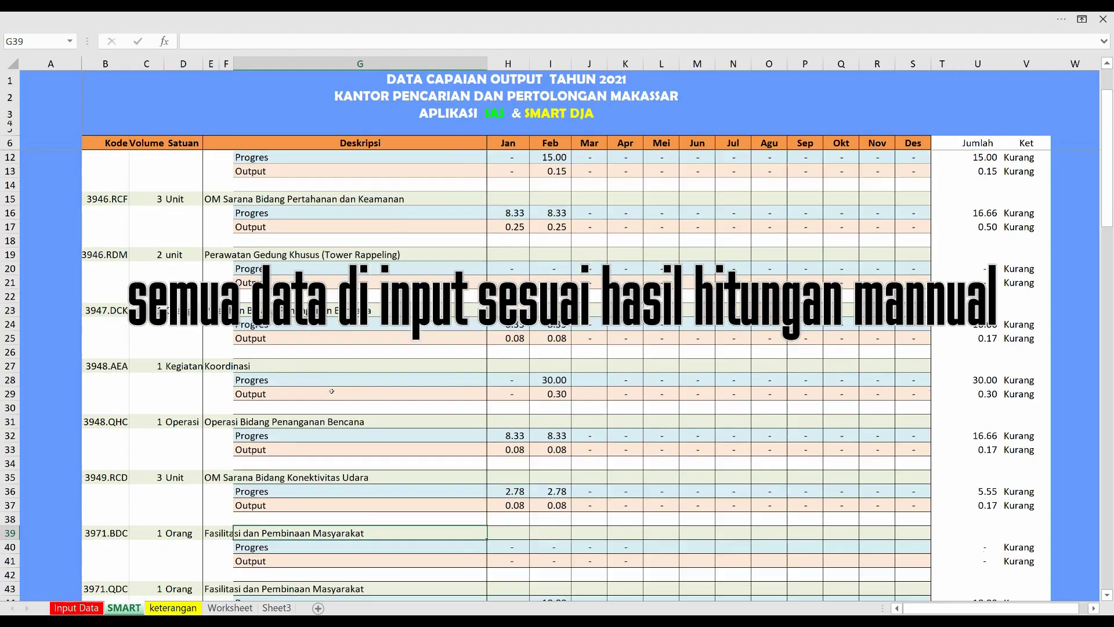
pyautogui.press('Right')
pyautogui.press('Up')
pyautogui.press('Up')
pyautogui.press('Up')
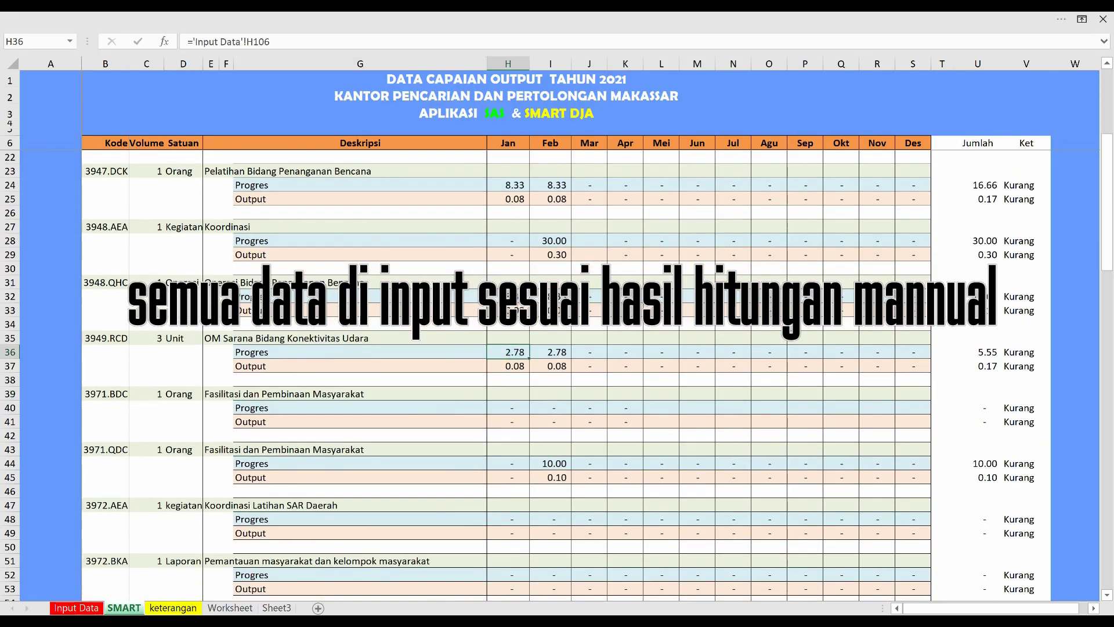
pyautogui.hotkey('alt', 'Tab')
pyautogui.press('Tab')
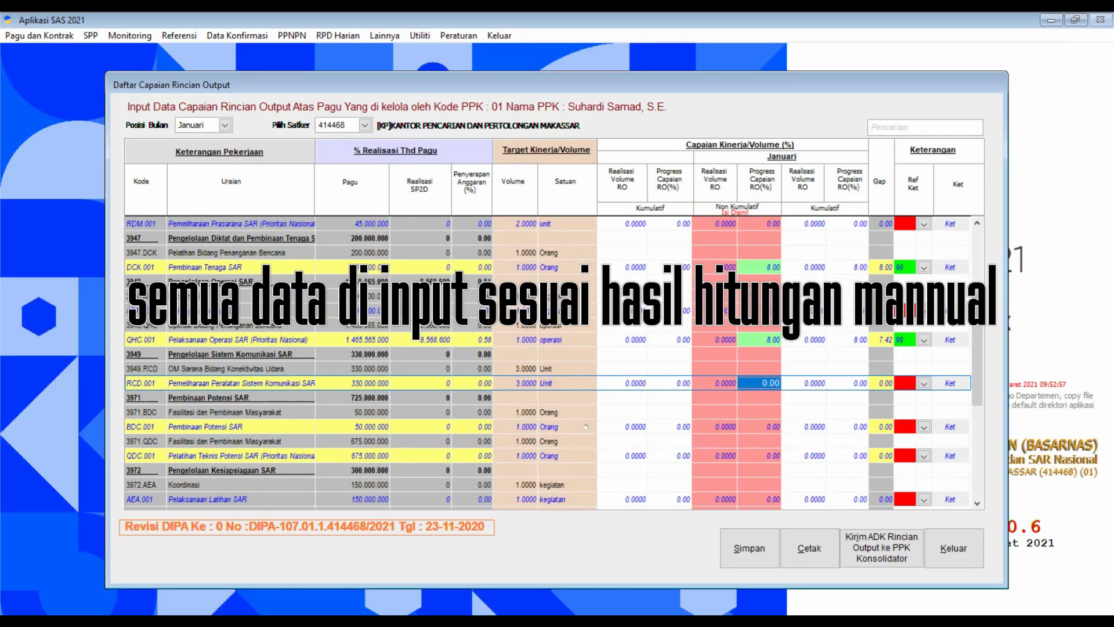
# Record 2.00 January progress for RCD.001 with the pasted remark.
pyautogui.write('2')
pyautogui.press('Tab')
pyautogui.press('Tab')
pyautogui.press('Tab')
pyautogui.press('Return')
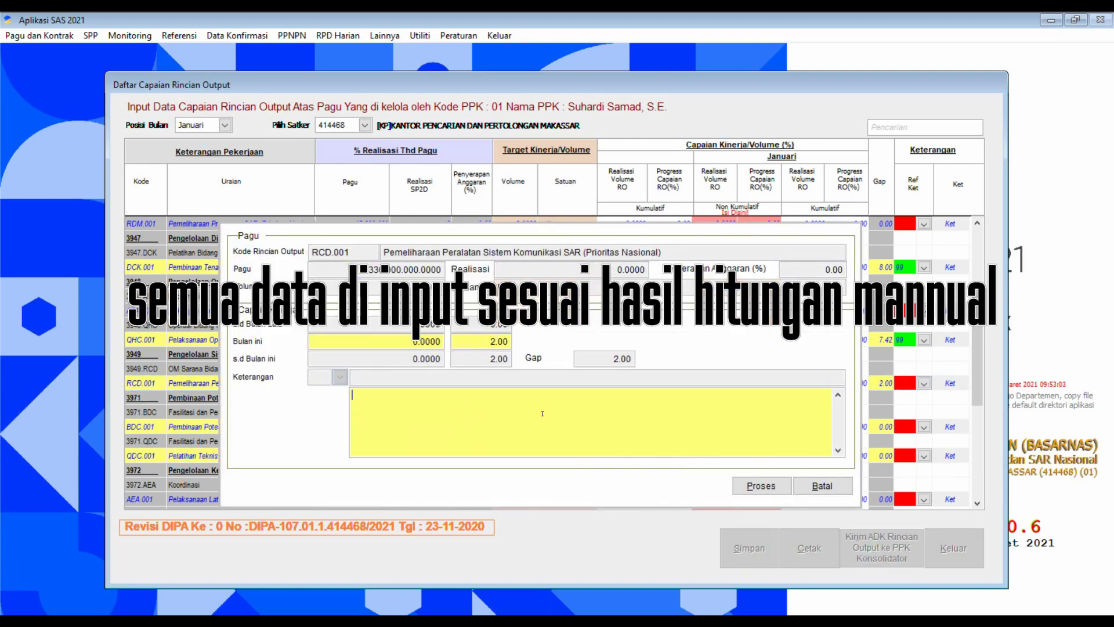
pyautogui.hotkey('ctrl', 'v')
pyautogui.click(761, 485)
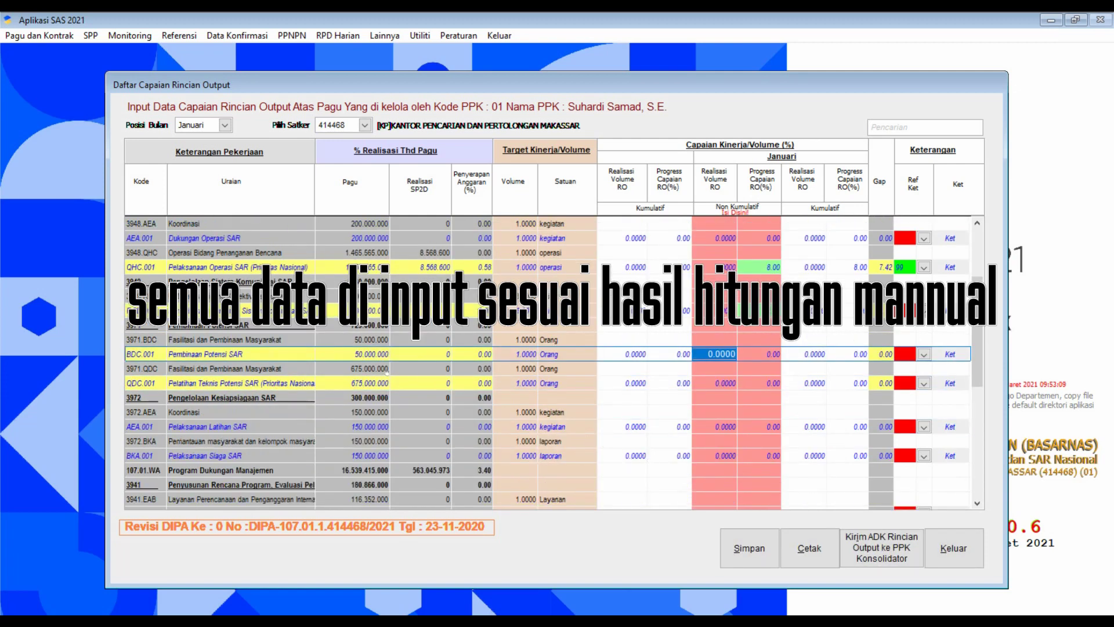
# Give BDC.001 and QDC.001 the remark 'Belum ada kegiatan'.
pyautogui.press('Return')
pyautogui.write('Be')
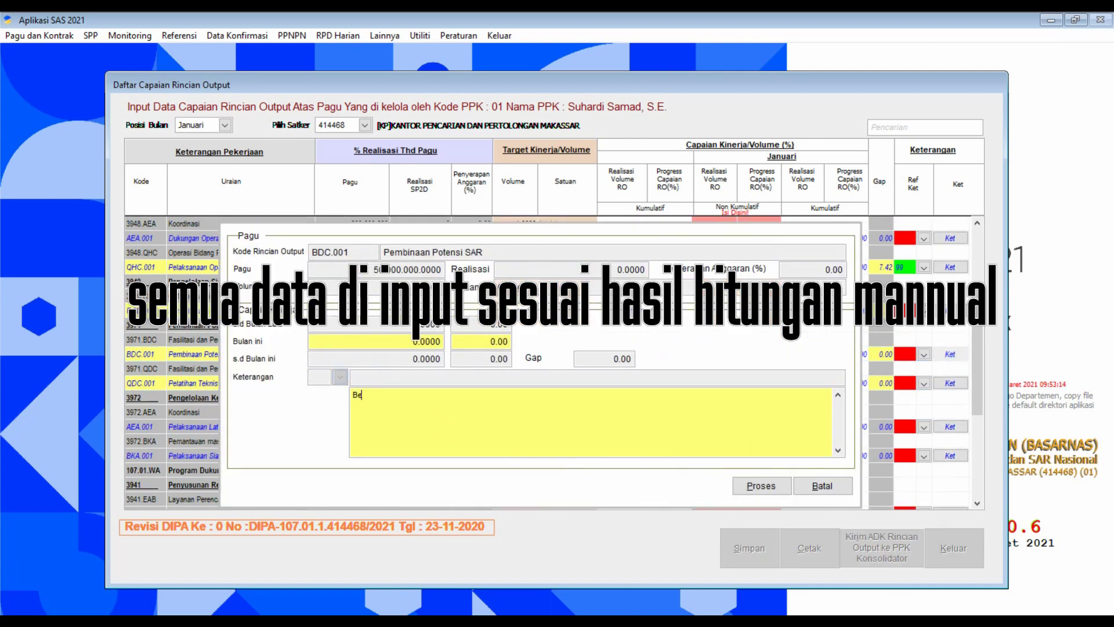
pyautogui.write('lum ada kegiatan')
pyautogui.click(761, 486)
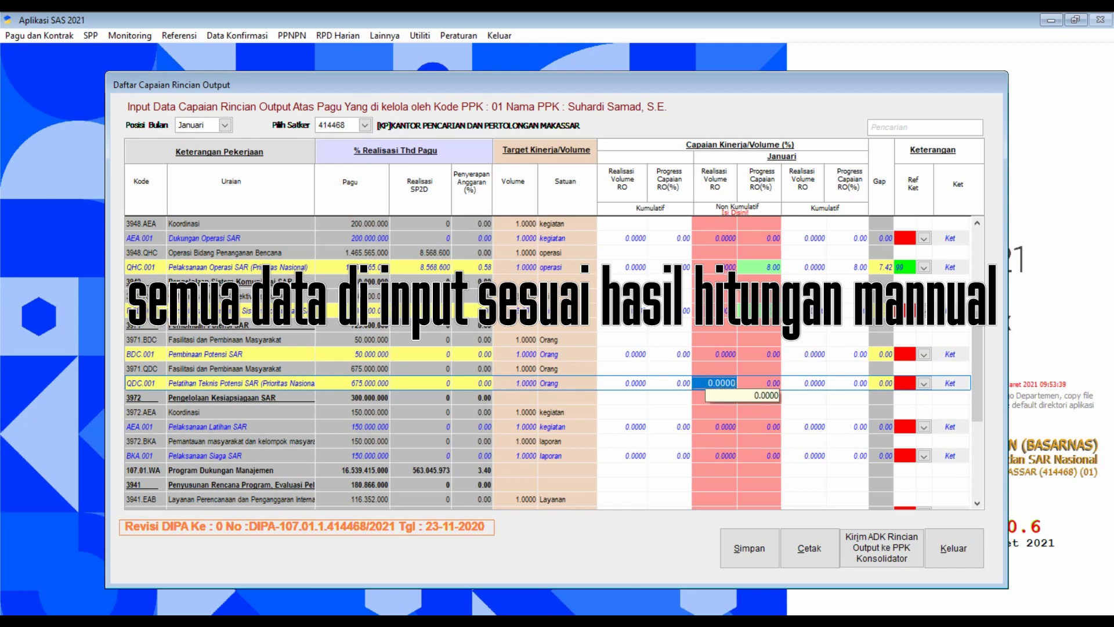
pyautogui.press('Return')
pyautogui.press('Return')
pyautogui.press('Return')
pyautogui.press('Return')
pyautogui.press('Return')
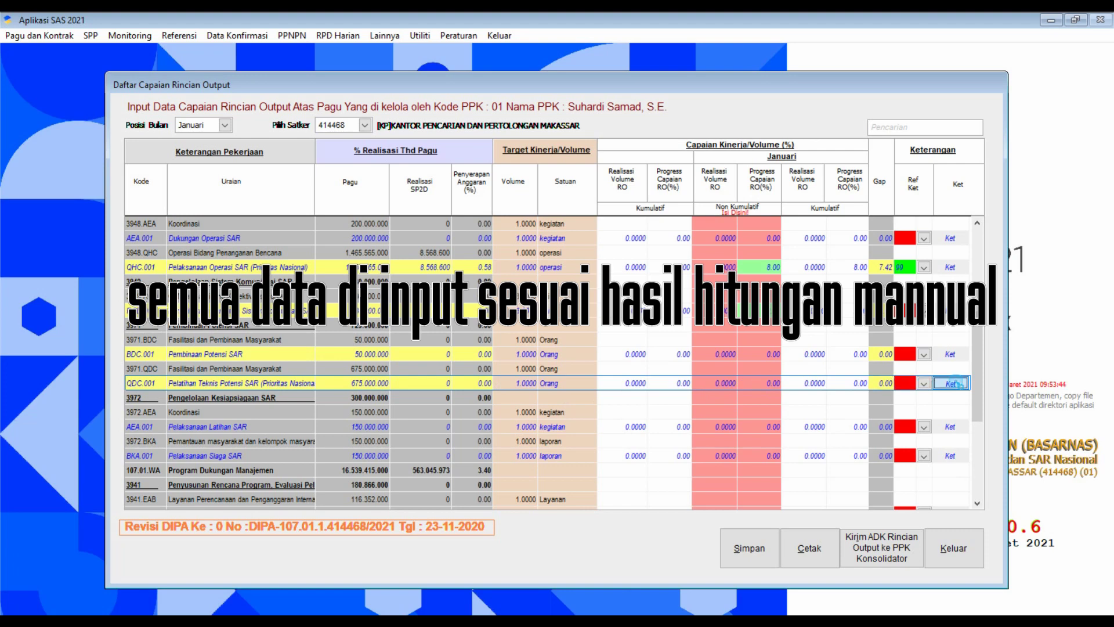
pyautogui.write('PCRO dihitung progresif sesuai dengan bulan yang dilalui')
pyautogui.press('BackSpace')
pyautogui.press('BackSpace')
pyautogui.press('BackSpace')
pyautogui.press('BackSpace')
pyautogui.press('BackSpace')
pyautogui.press('BackSpace')
pyautogui.press('BackSpace')
pyautogui.press('BackSpace')
pyautogui.press('BackSpace')
pyautogui.press('BackSpace')
pyautogui.press('BackSpace')
pyautogui.press('BackSpace')
pyautogui.press('BackSpace')
pyautogui.press('BackSpace')
pyautogui.press('BackSpace')
pyautogui.press('BackSpace')
pyautogui.press('BackSpace')
pyautogui.press('BackSpace')
pyautogui.press('BackSpace')
pyautogui.press('BackSpace')
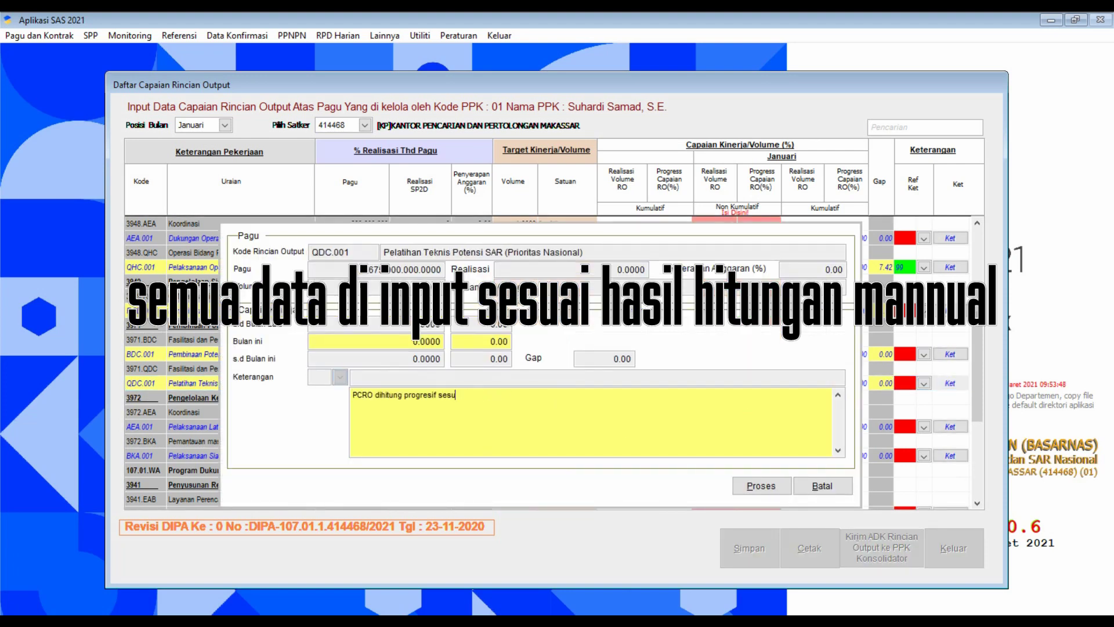
pyautogui.write('Belum ada kegiatan')
pyautogui.click(757, 482)
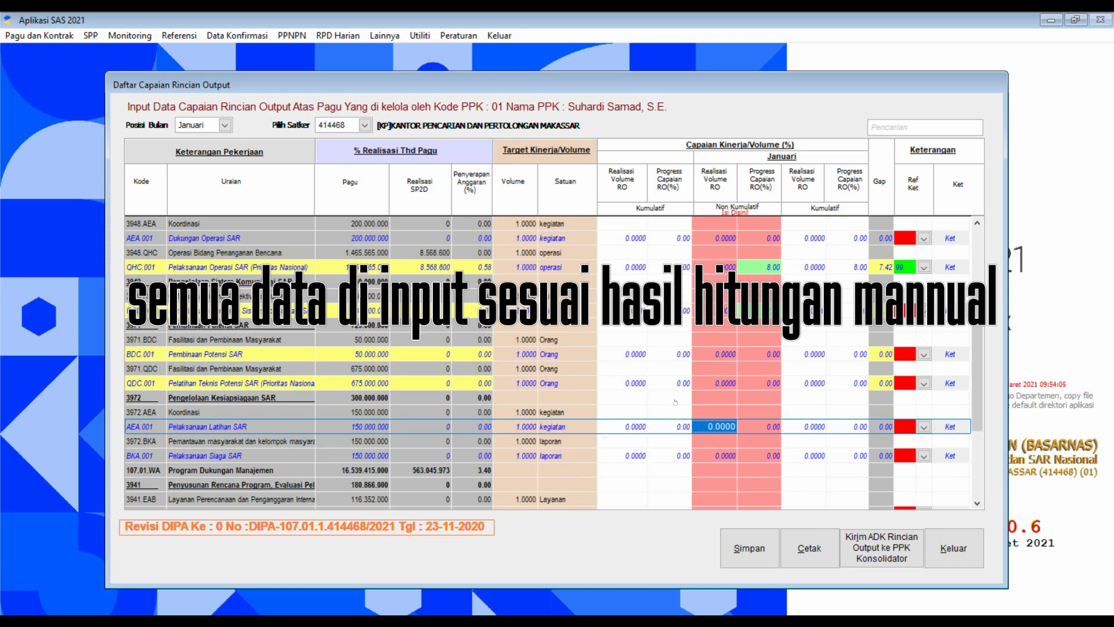
pyautogui.scroll(-4, 973, 487)
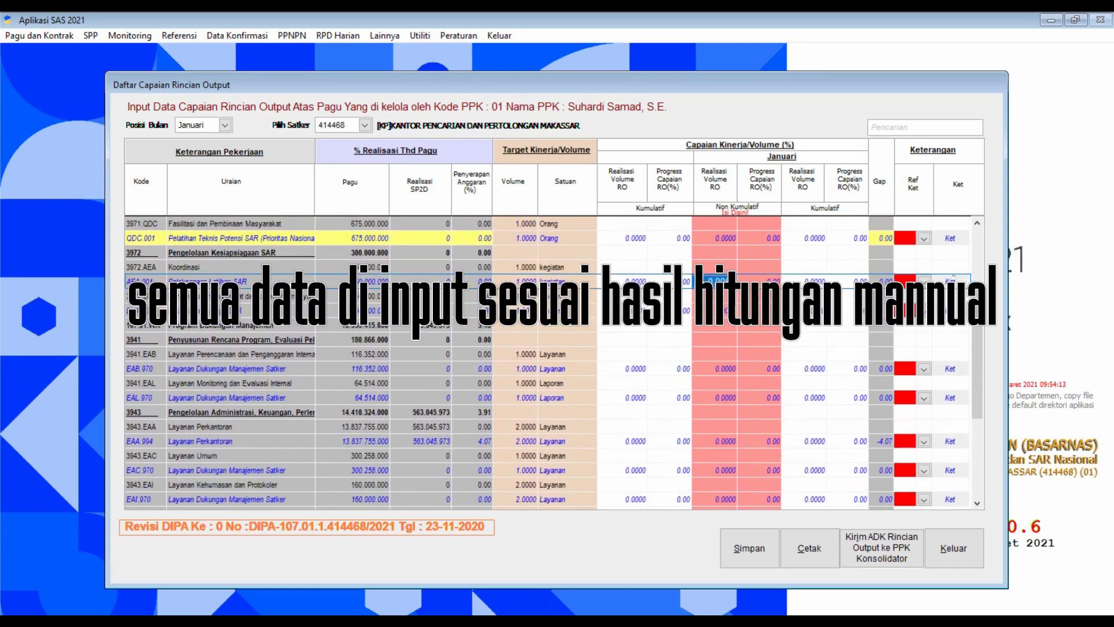
# Give AEA.001 and BKA.001 the remark 'Belum ada kegiatan'.
pyautogui.click(953, 279)
pyautogui.write('Belum ad')
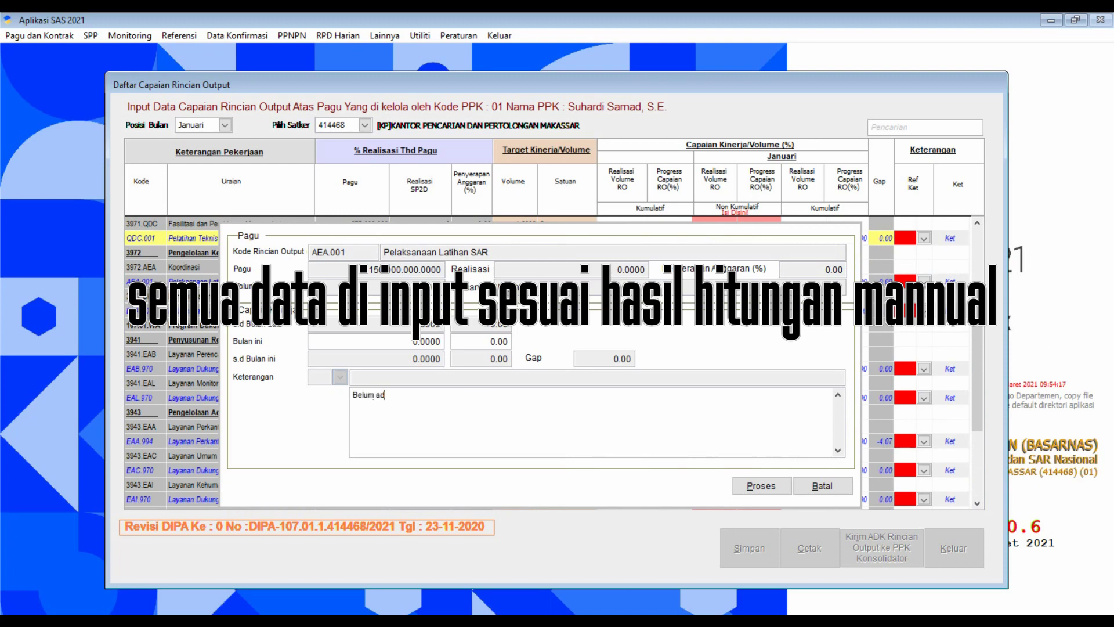
pyautogui.write('a kegiatan')
pyautogui.click(760, 485)
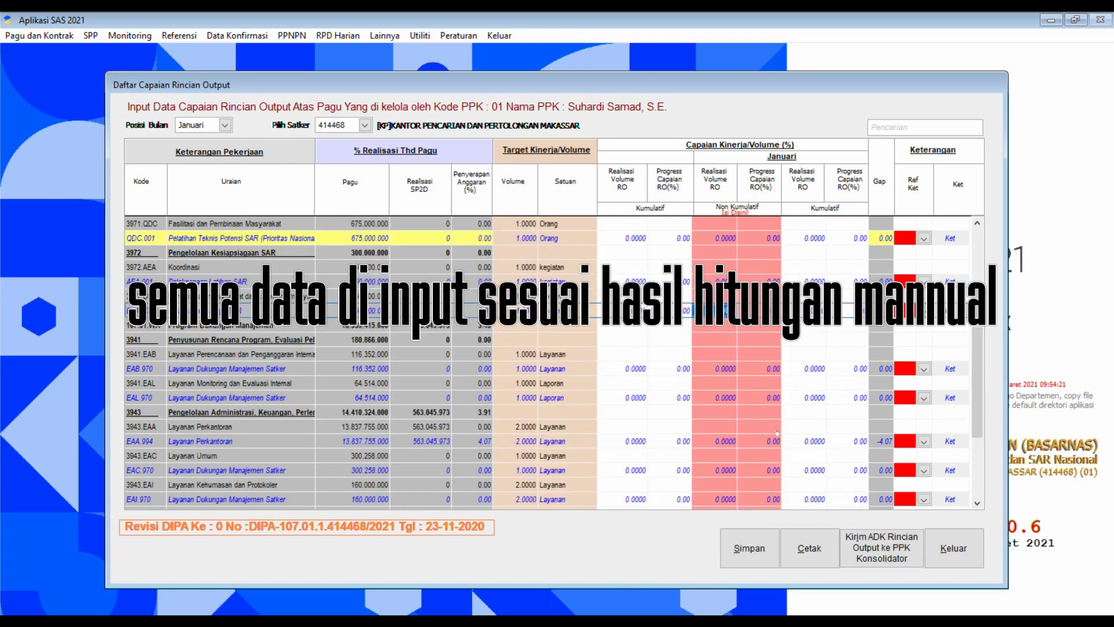
pyautogui.click(950, 310)
pyautogui.click(552, 404)
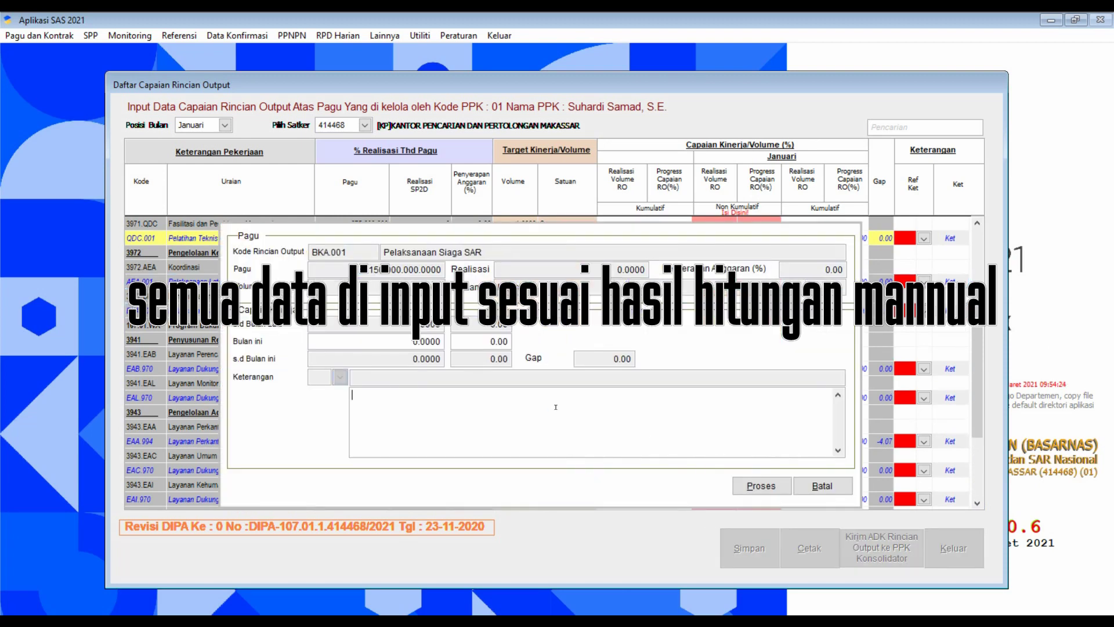
pyautogui.write('Belum ada kegiatan')
pyautogui.click(740, 488)
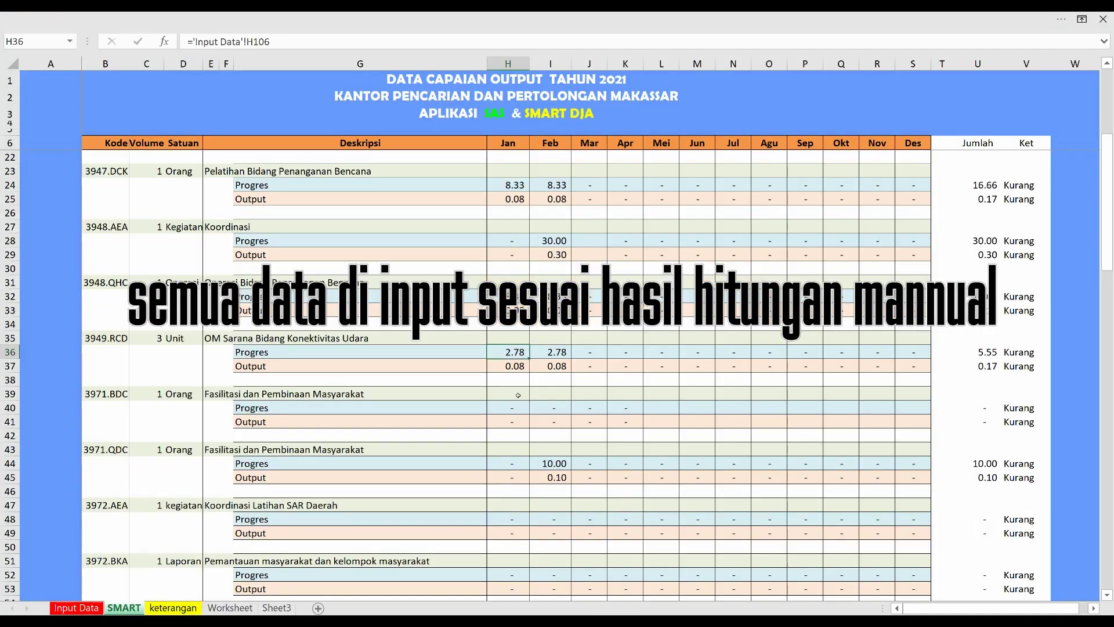
pyautogui.scroll(-2, 516, 411)
pyautogui.scroll(-7, 515, 411)
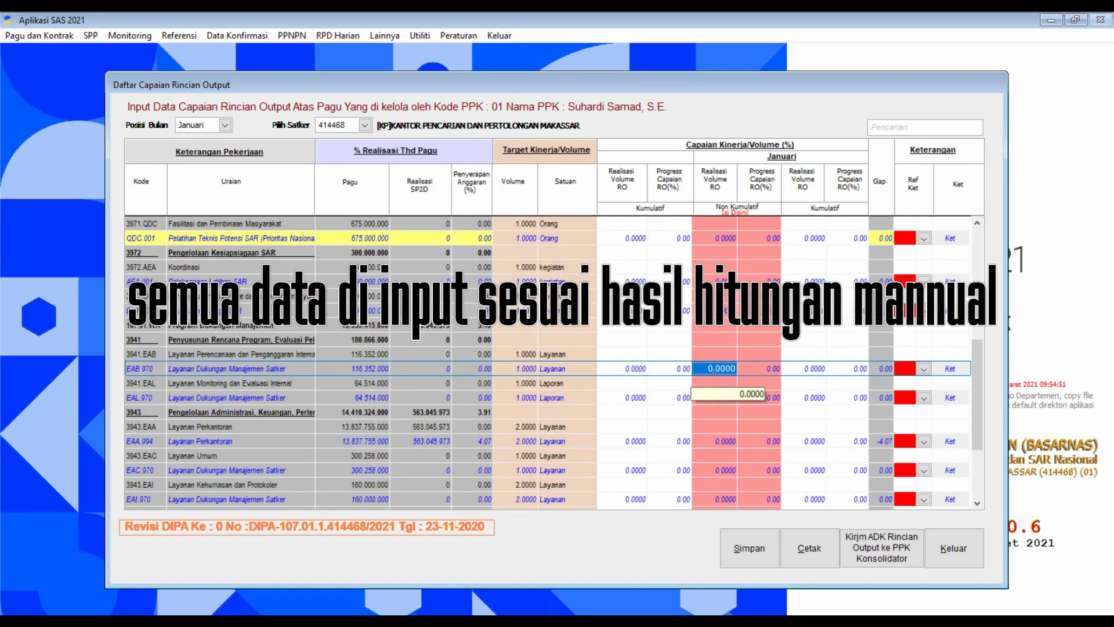
# Set EAB.970 progress to 10% with note 'Kegiatan dilaksanakan namun belum di PJK kan'.
pyautogui.click(758, 368)
pyautogui.write('1')
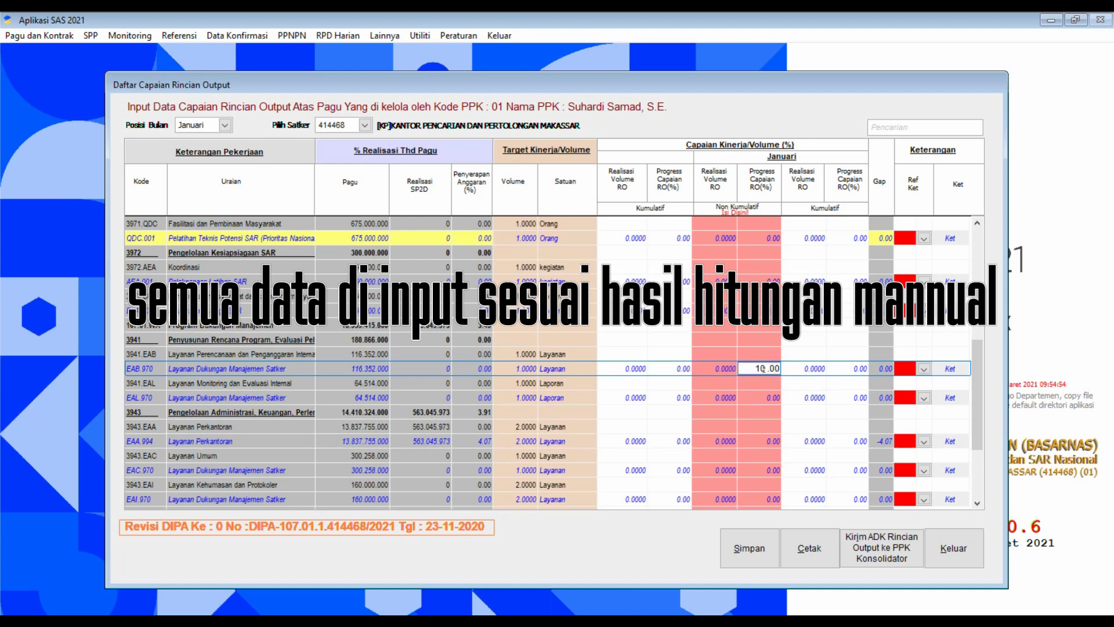
pyautogui.press('Return')
pyautogui.press('Return')
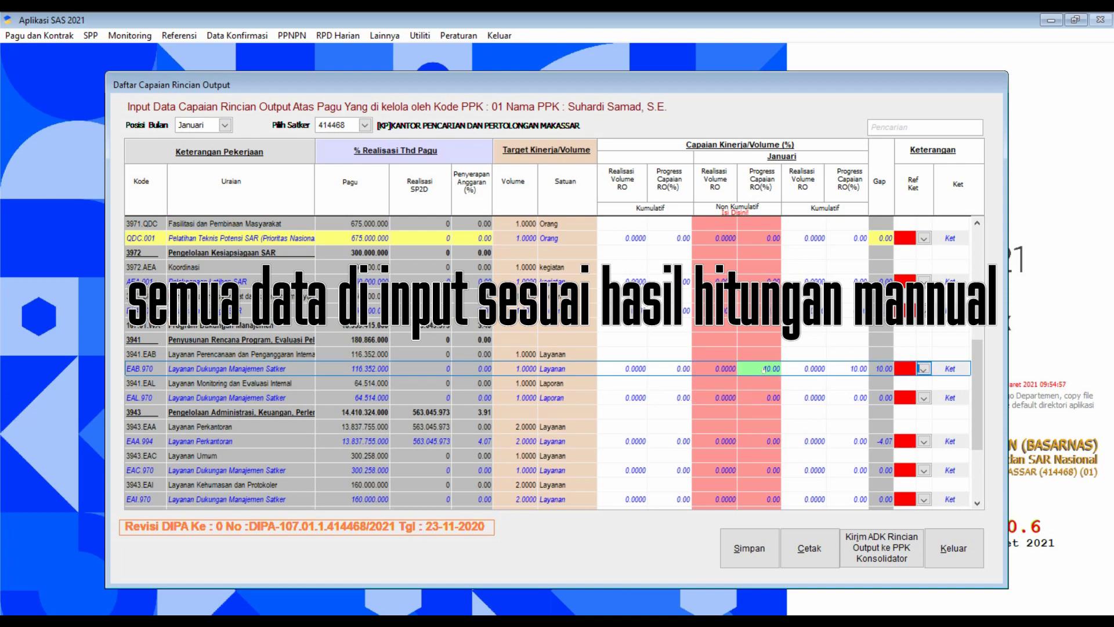
pyautogui.click(952, 367)
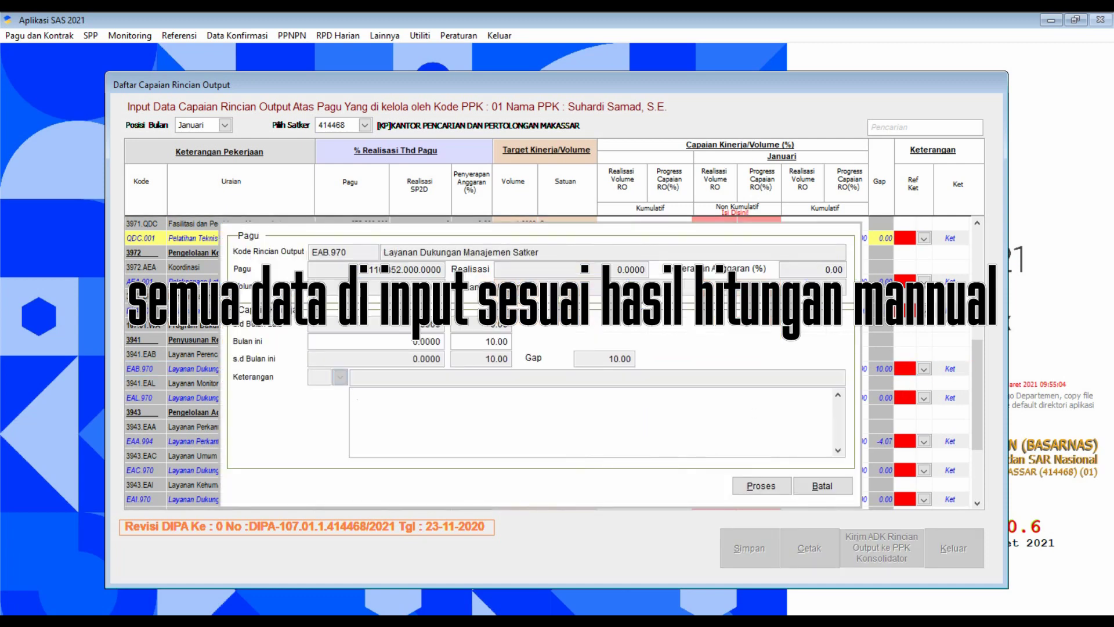
pyautogui.write('Kegiatan dilaksanakan namun belum di PJK kan')
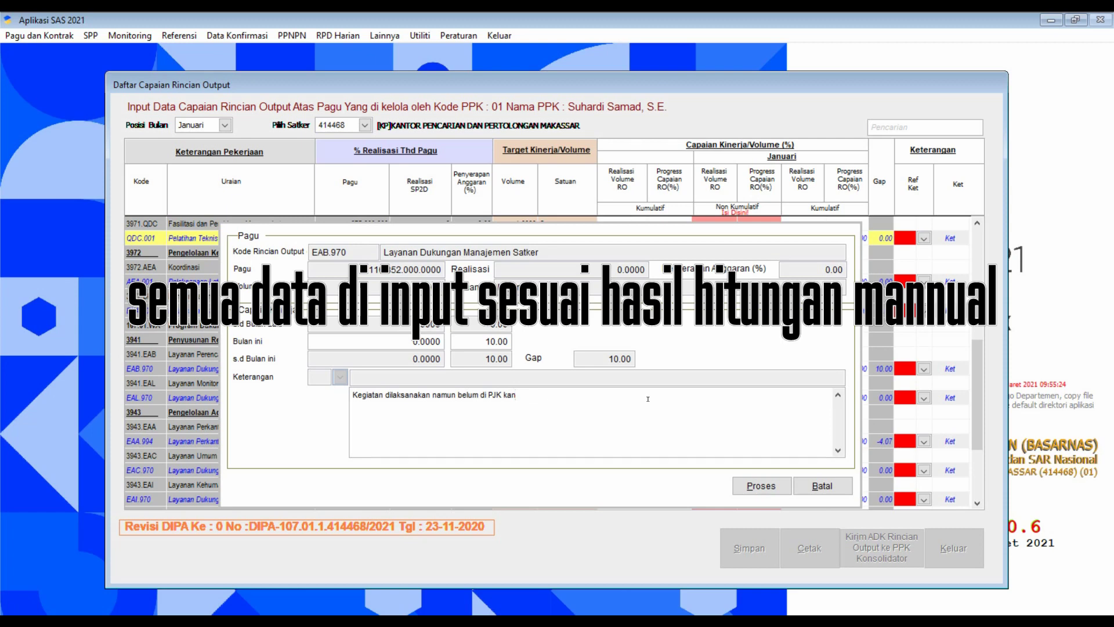
pyautogui.moveTo(515, 395); pyautogui.dragTo(352, 396)
pyautogui.hotkey('ctrl', 'c')
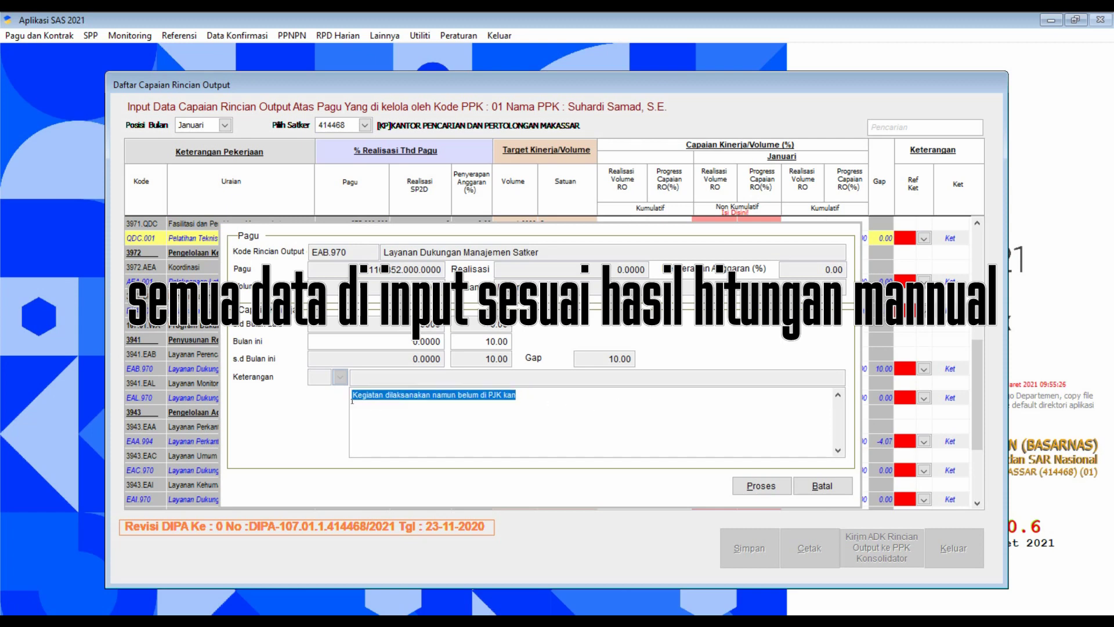
pyautogui.click(760, 486)
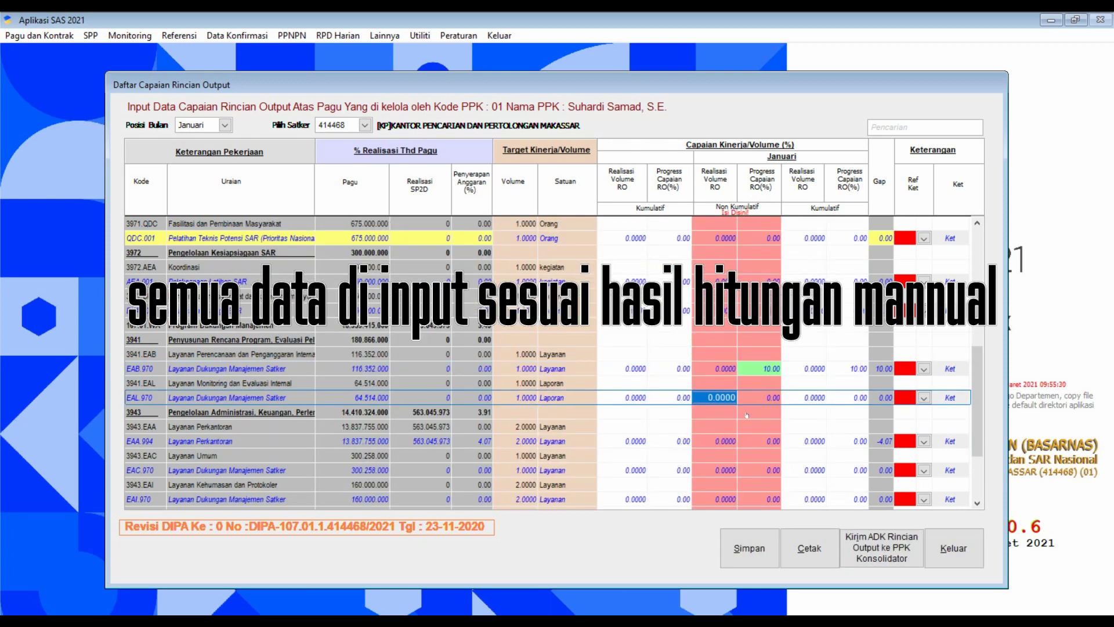
# Set EAL.970 progress to 10% and paste the same 'belum di PJK kan' note.
pyautogui.click(745, 401)
pyautogui.write('10')
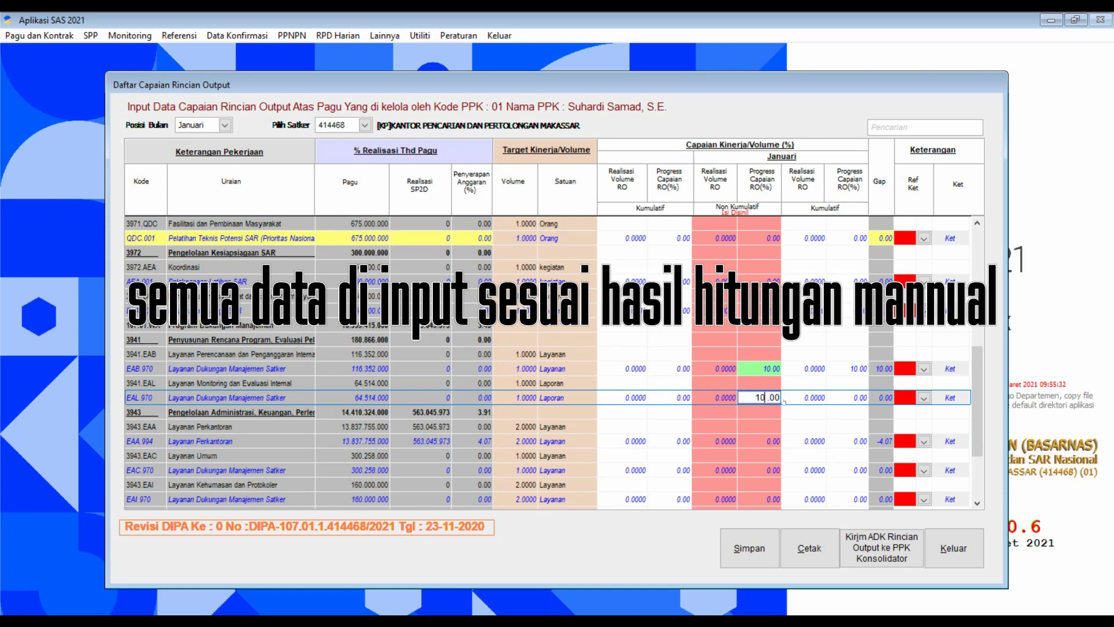
pyautogui.click(954, 399)
pyautogui.click(537, 403)
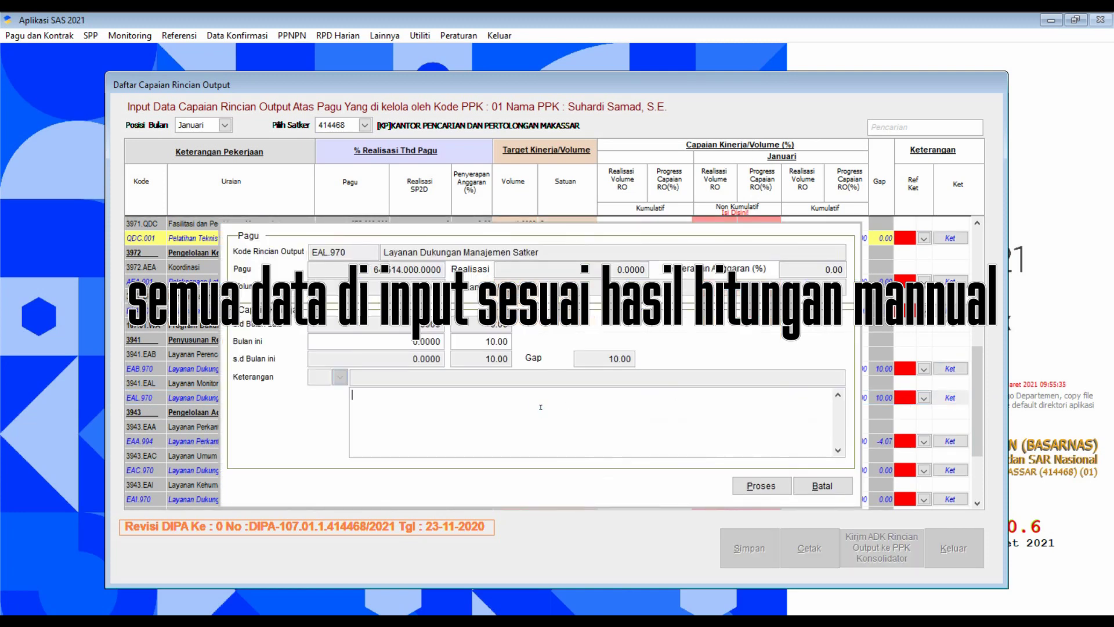
pyautogui.hotkey('ctrl', 'v')
pyautogui.click(749, 484)
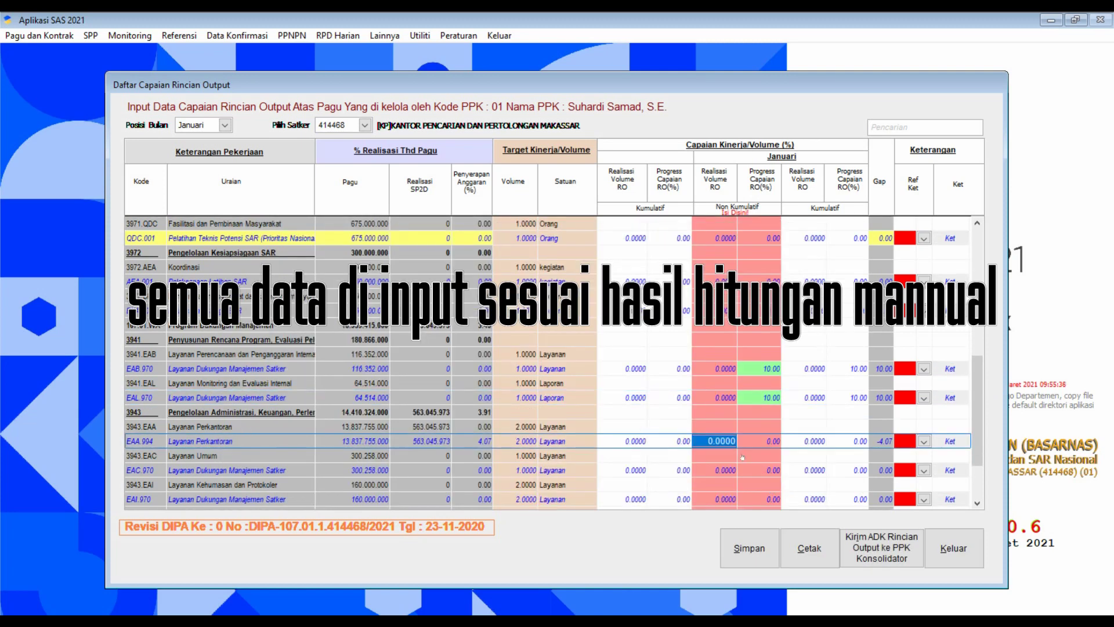
# Set EAA.994 progress to 8% with note 'PCRO dihitung progresif sesuai bulan yang dilalui'.
pyautogui.scroll(-2, 743, 457)
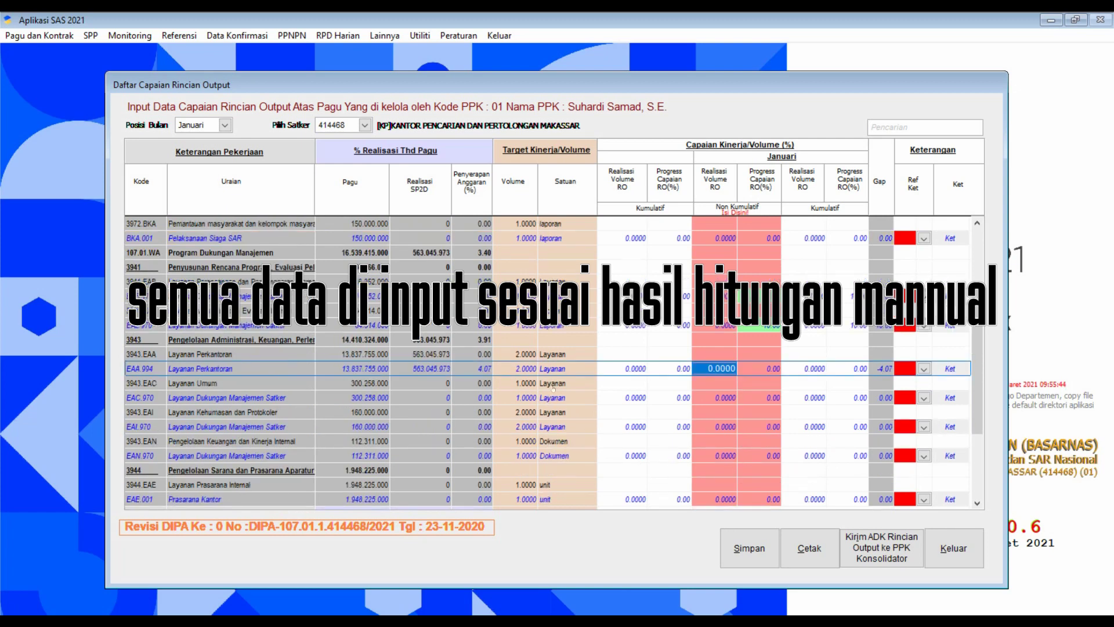
pyautogui.click(762, 368)
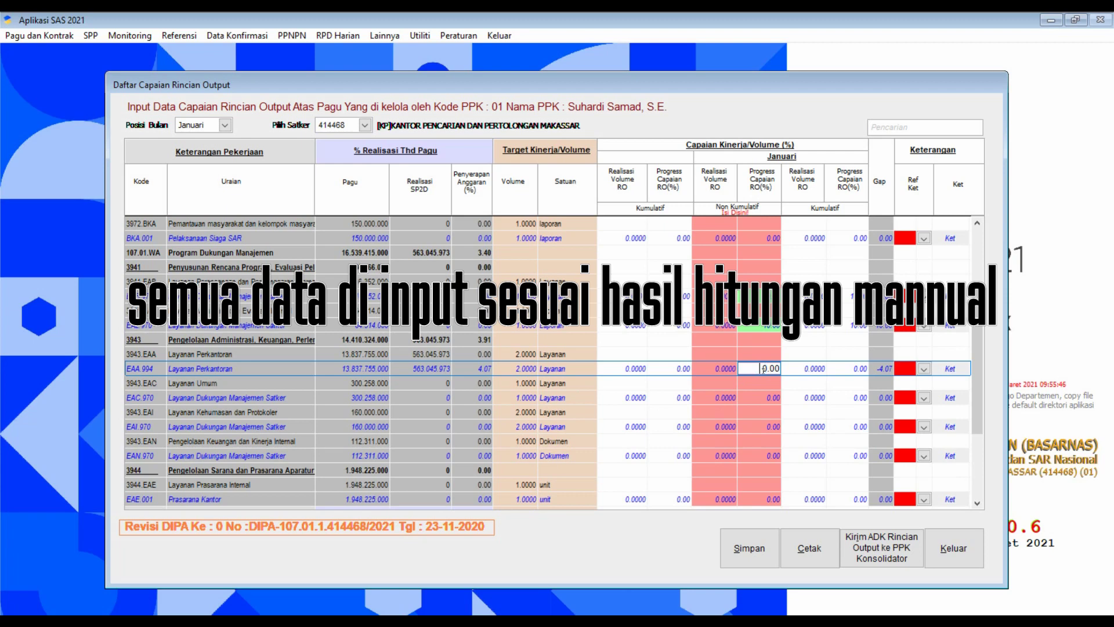
pyautogui.press('Delete')
pyautogui.write('8')
pyautogui.press('Return')
pyautogui.press('Tab')
pyautogui.press('Tab')
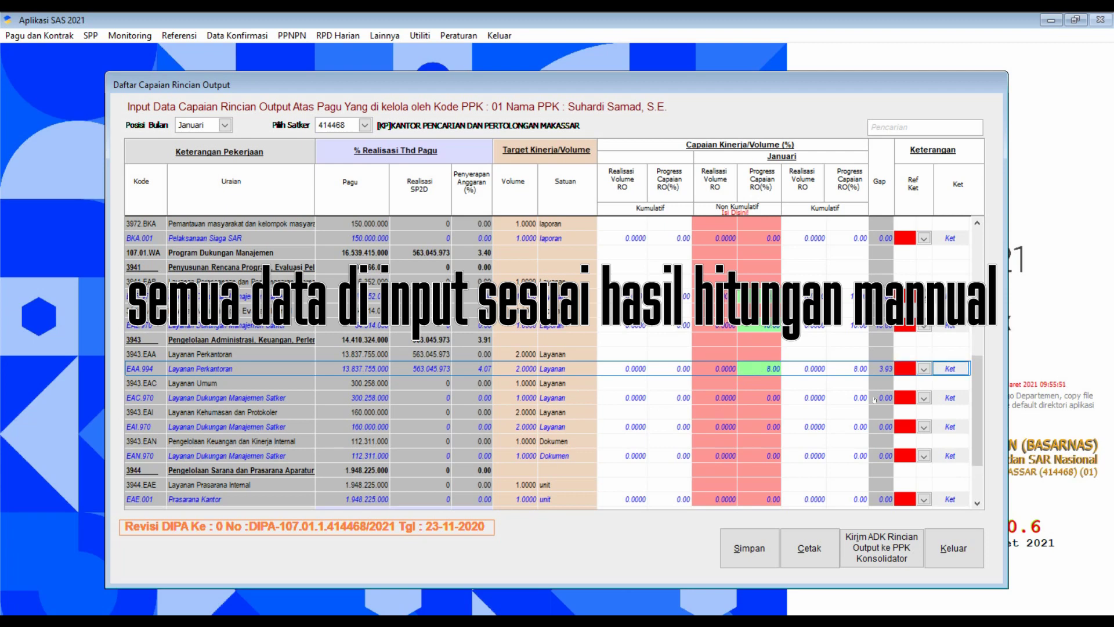
pyautogui.press('Return')
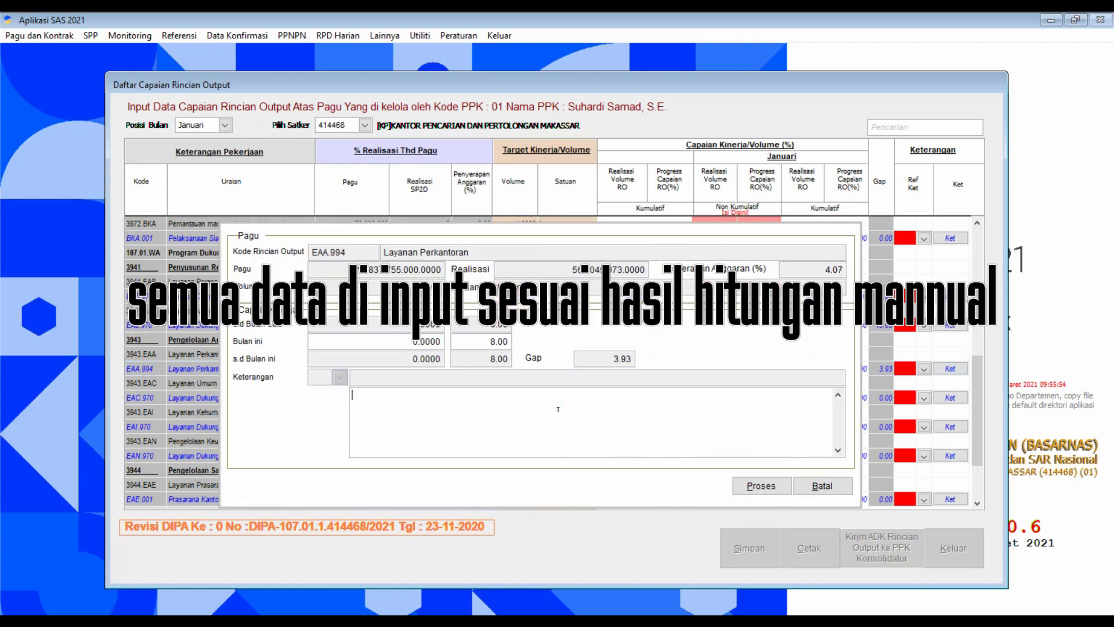
pyautogui.write('PCRO dihitung progresis s')
pyautogui.press('BackSpace')
pyautogui.press('BackSpace')
pyautogui.press('BackSpace')
pyautogui.write('f sesuai bulan')
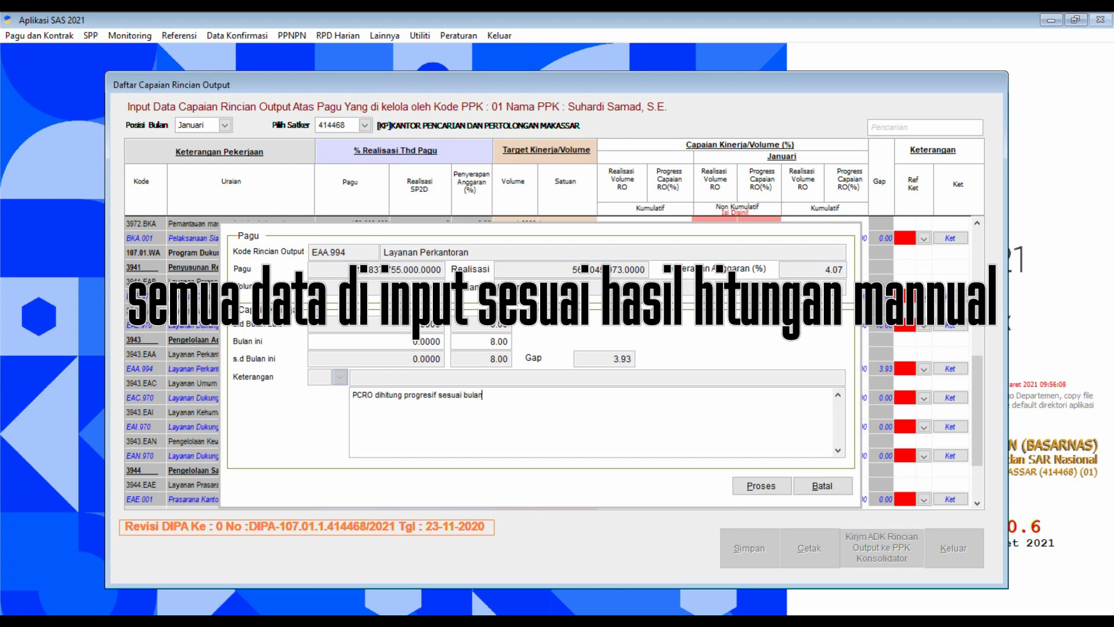
pyautogui.write(' yang dilalui')
pyautogui.moveTo(524, 395); pyautogui.dragTo(353, 395)
pyautogui.hotkey('ctrl', 'c')
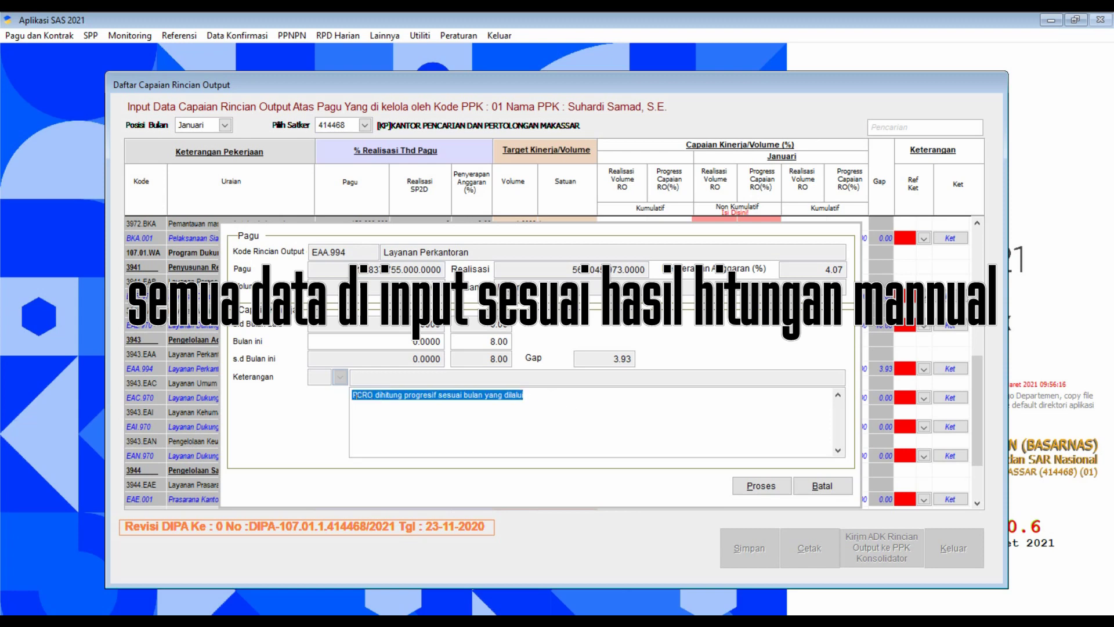
pyautogui.click(765, 487)
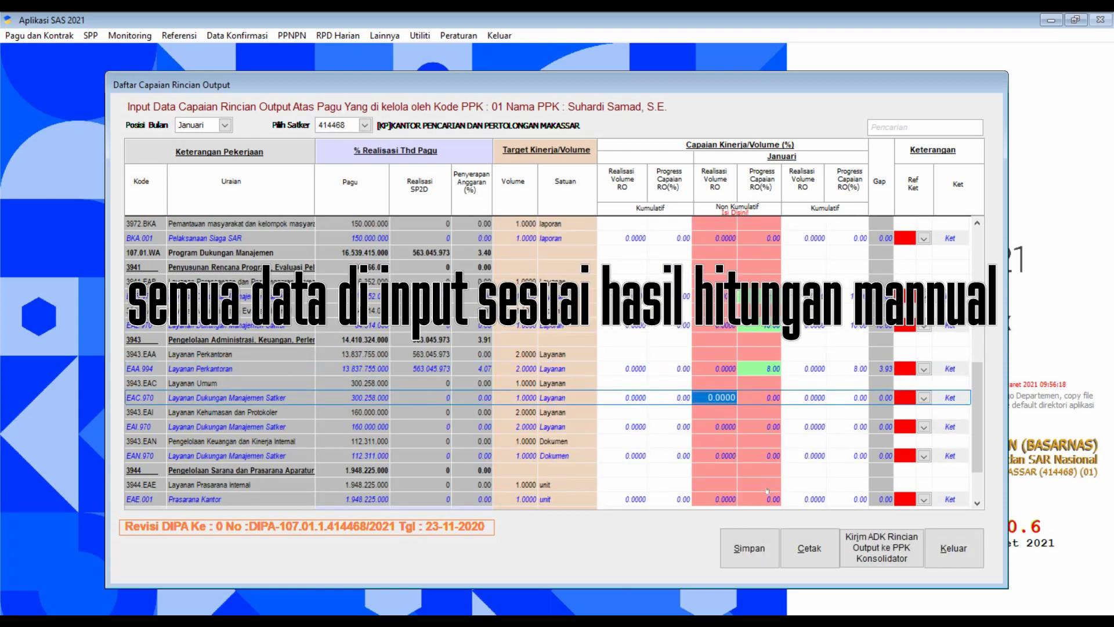
# Set EAC.970 and EAI.970 progress to 8% with the pasted progressive-PCRO remark.
pyautogui.click(765, 400)
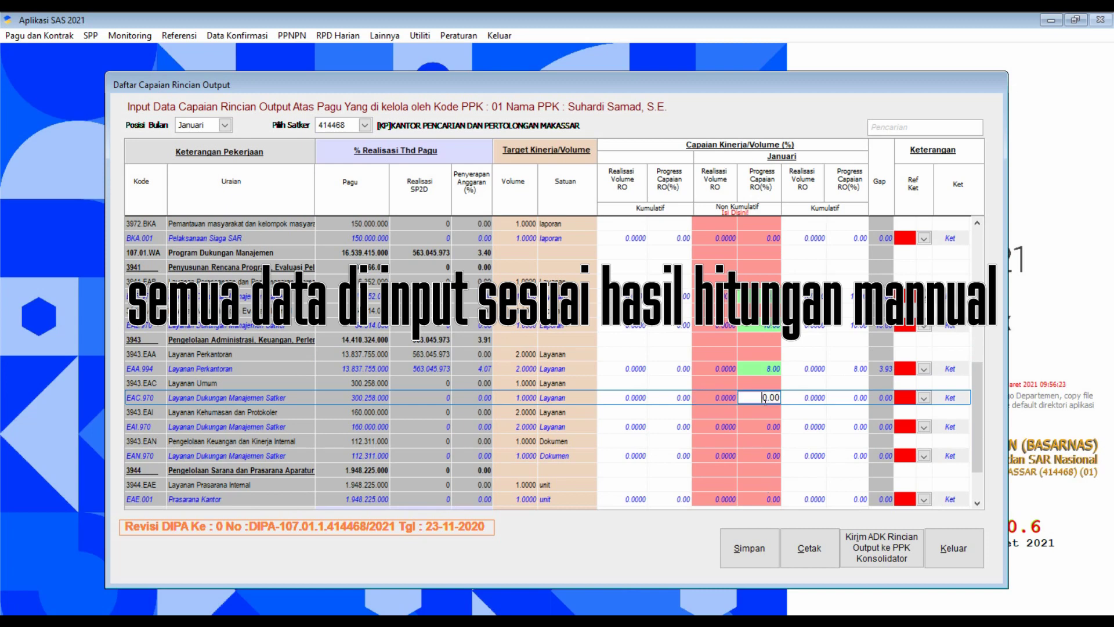
pyautogui.write('8')
pyautogui.click(952, 398)
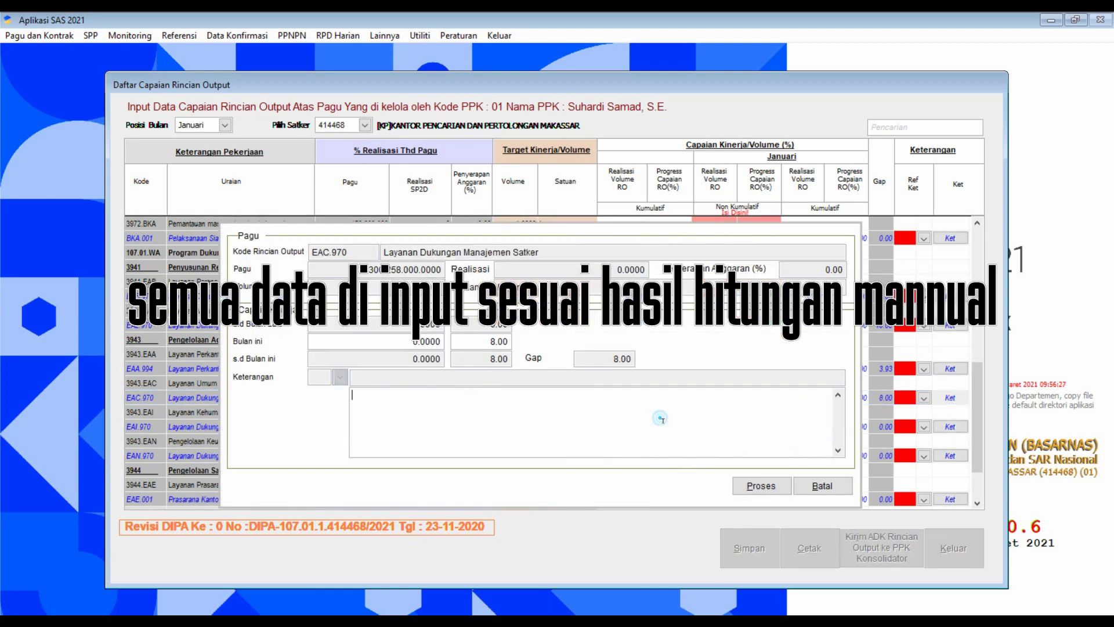
pyautogui.hotkey('ctrl', 'v')
pyautogui.click(761, 486)
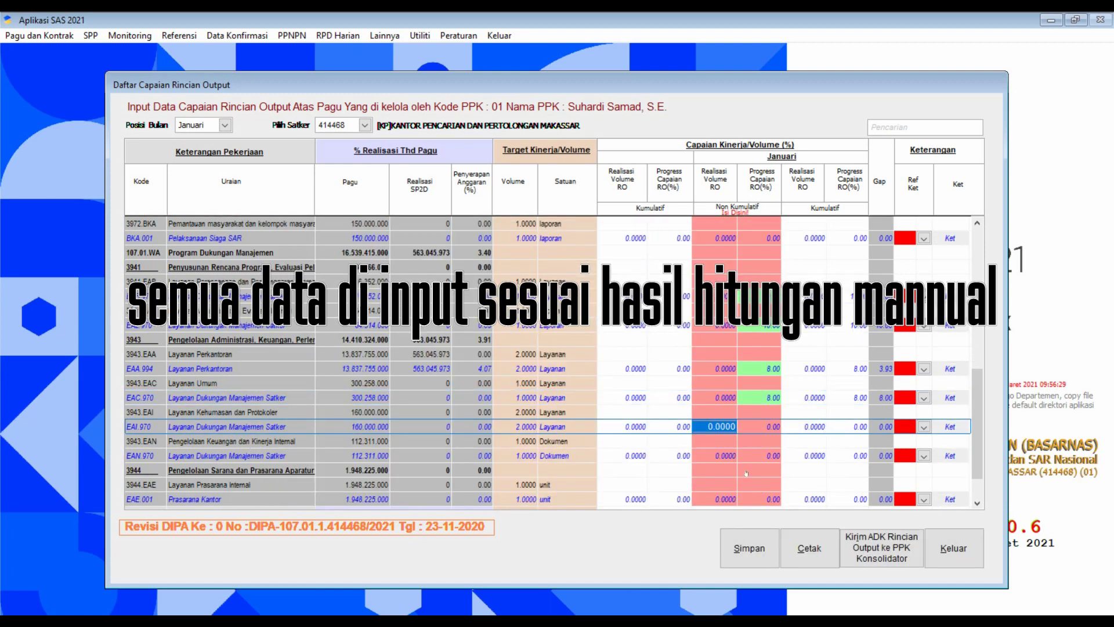
pyautogui.scroll(-2, 714, 454)
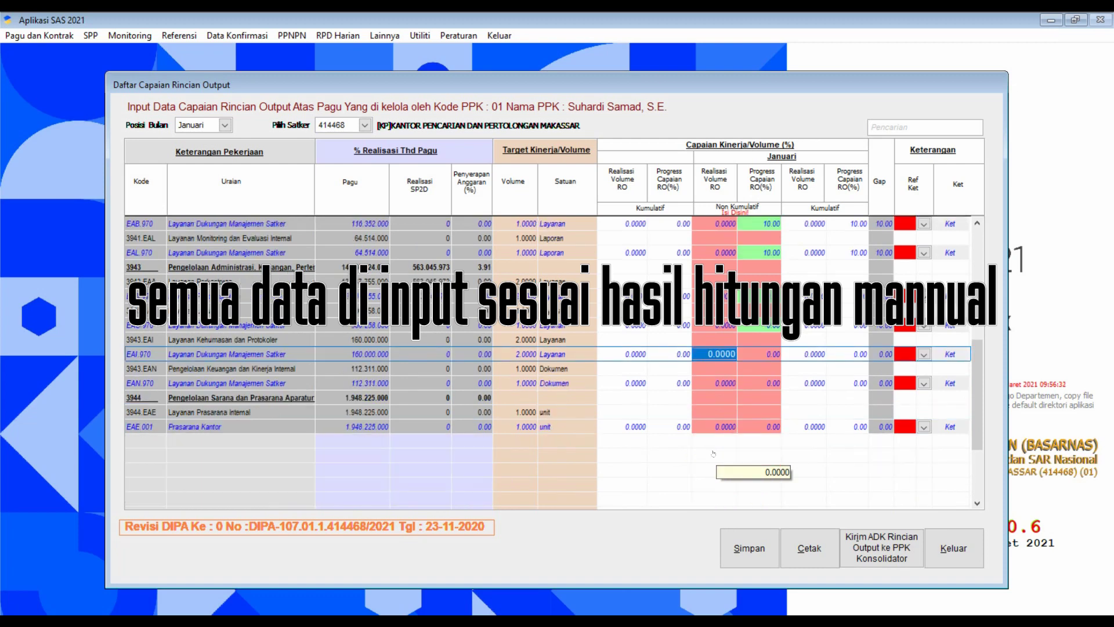
pyautogui.click(764, 354)
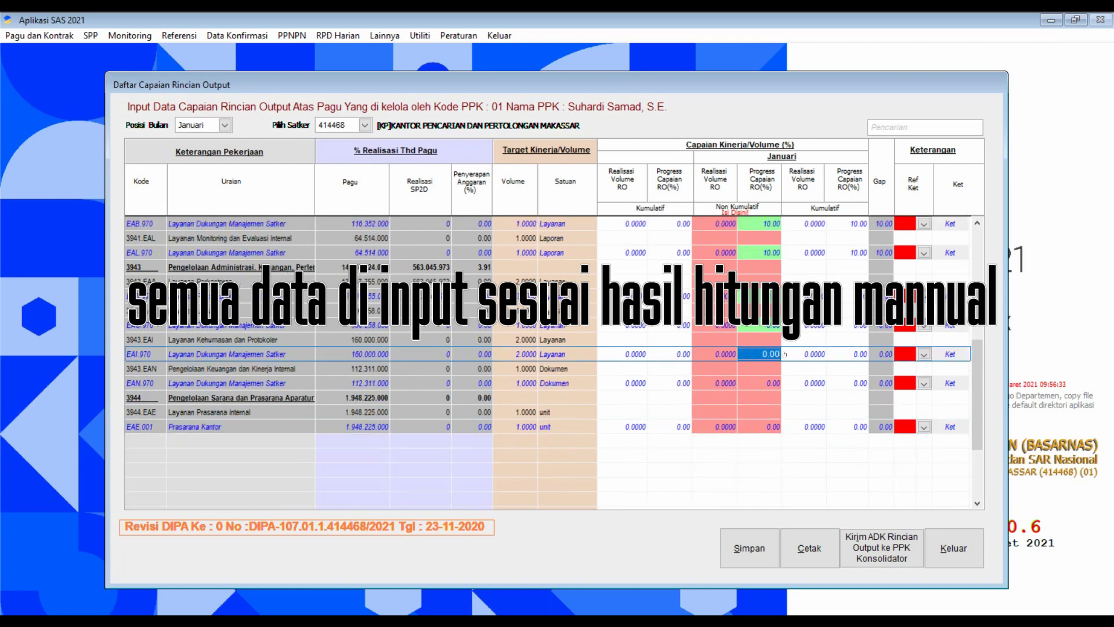
pyautogui.write('8.')
pyautogui.click(961, 356)
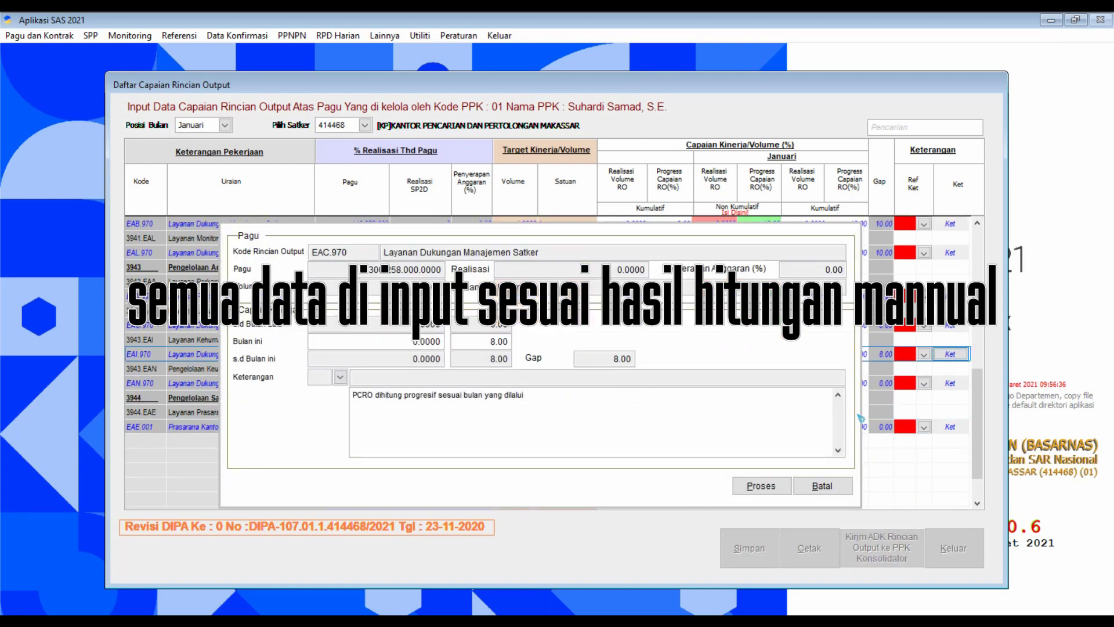
pyautogui.hotkey('ctrl', 'v')
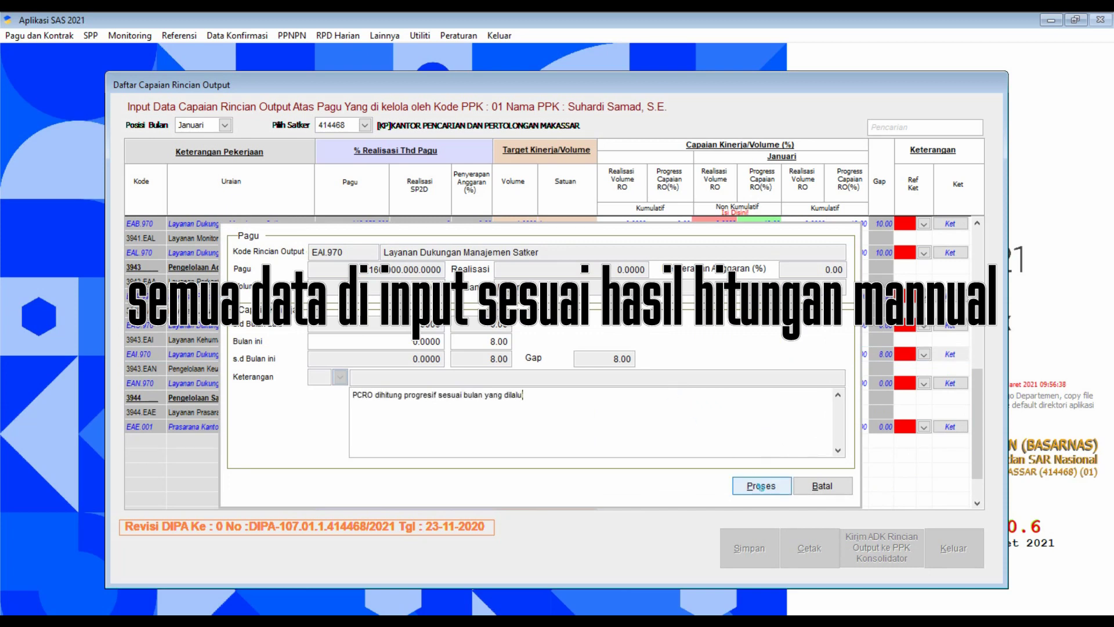
pyautogui.click(761, 486)
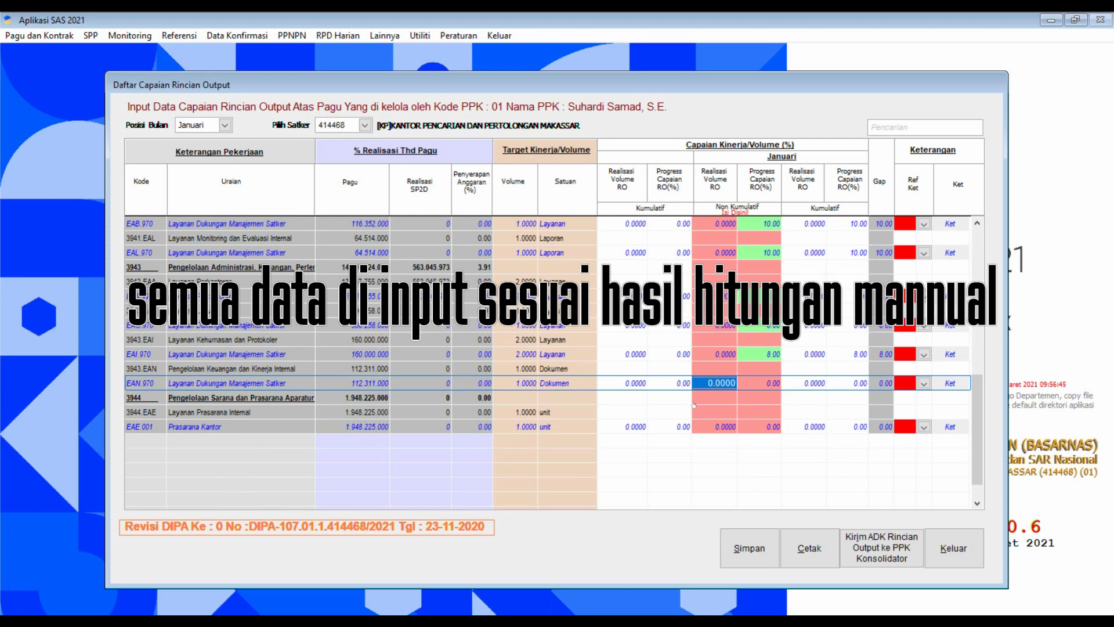
# Set EAN.970 to 8% with the PCRO remark; draft EAE.001's note 'belum ada kegiatan'.
pyautogui.click(758, 386)
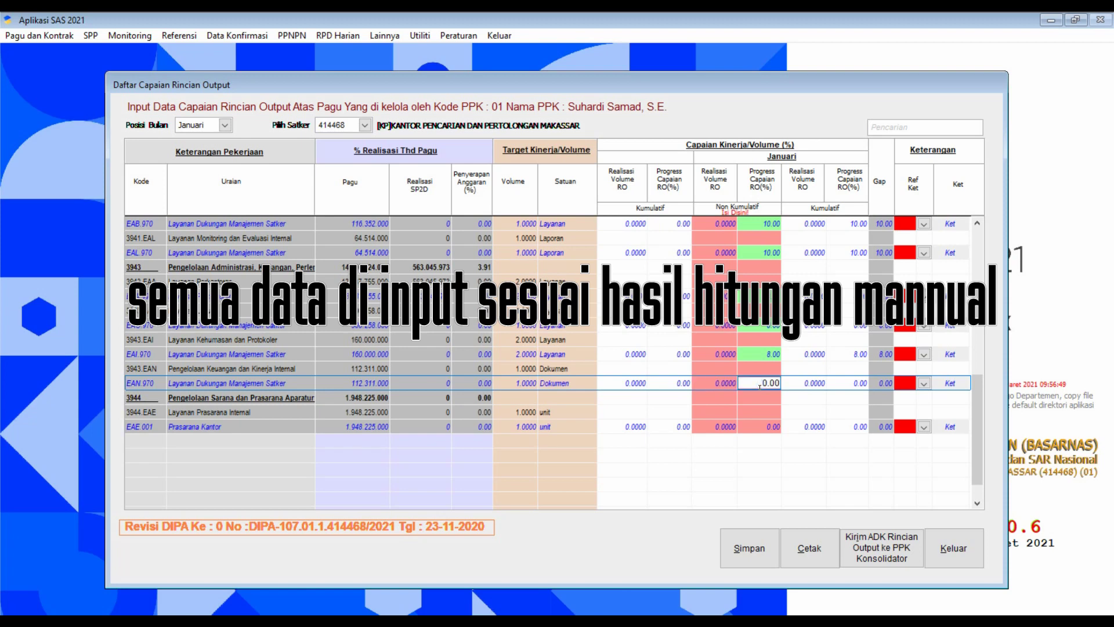
pyautogui.write('8.')
pyautogui.click(950, 383)
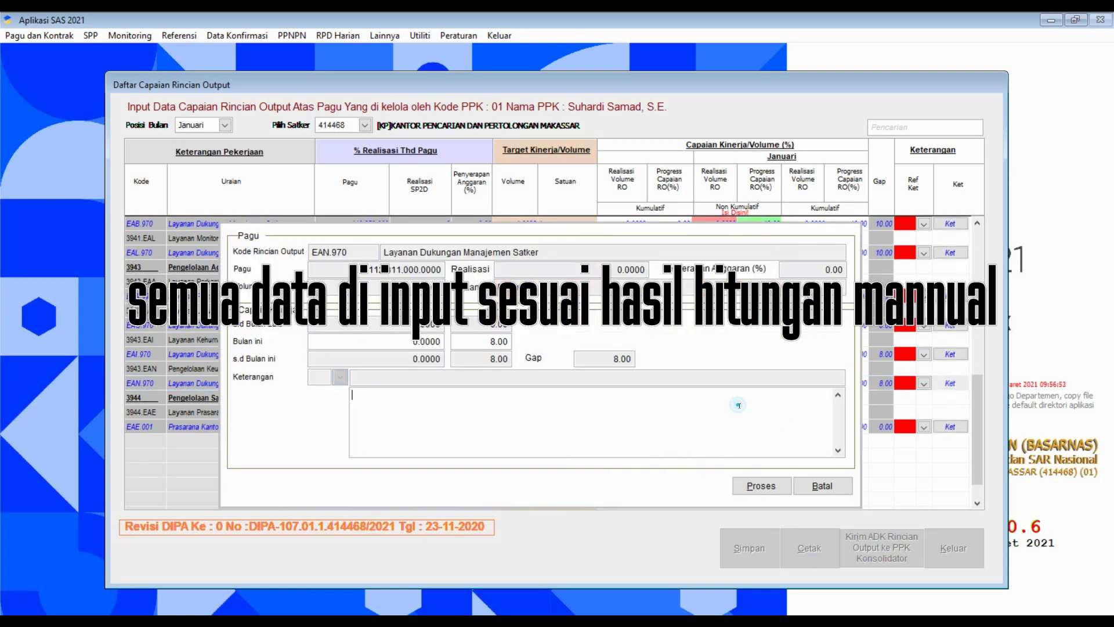
pyautogui.hotkey('ctrl', 'v')
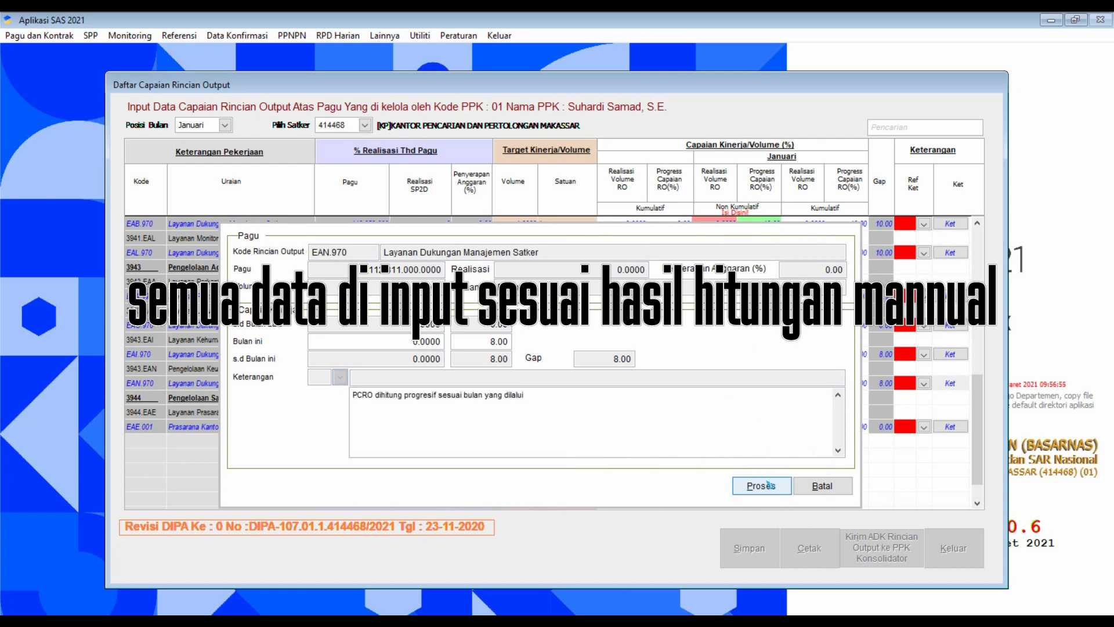
pyautogui.click(764, 483)
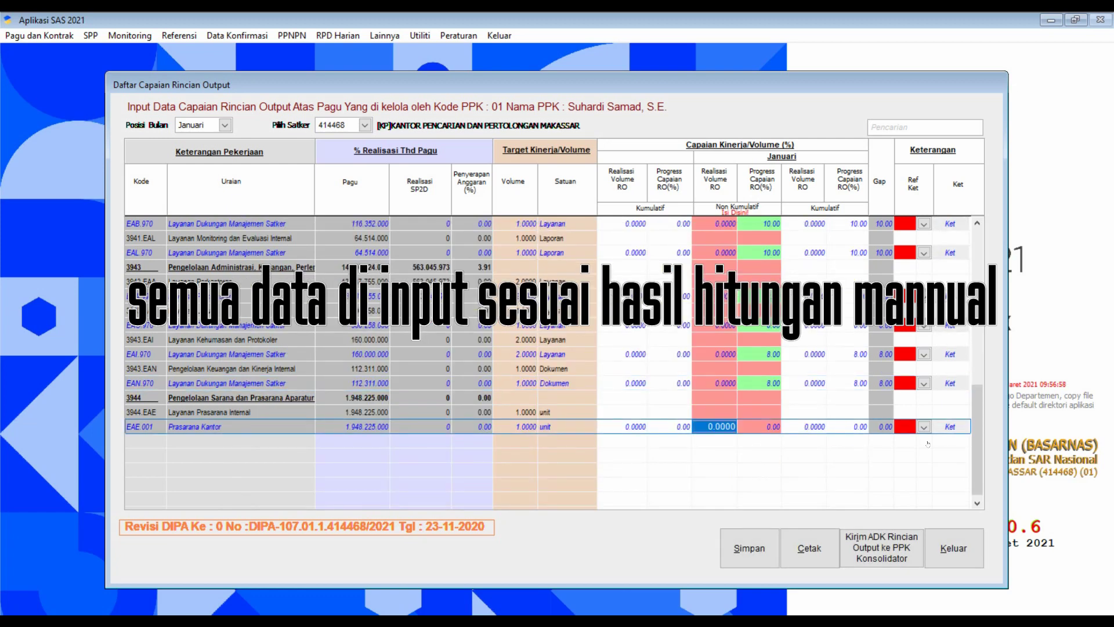
pyautogui.click(950, 427)
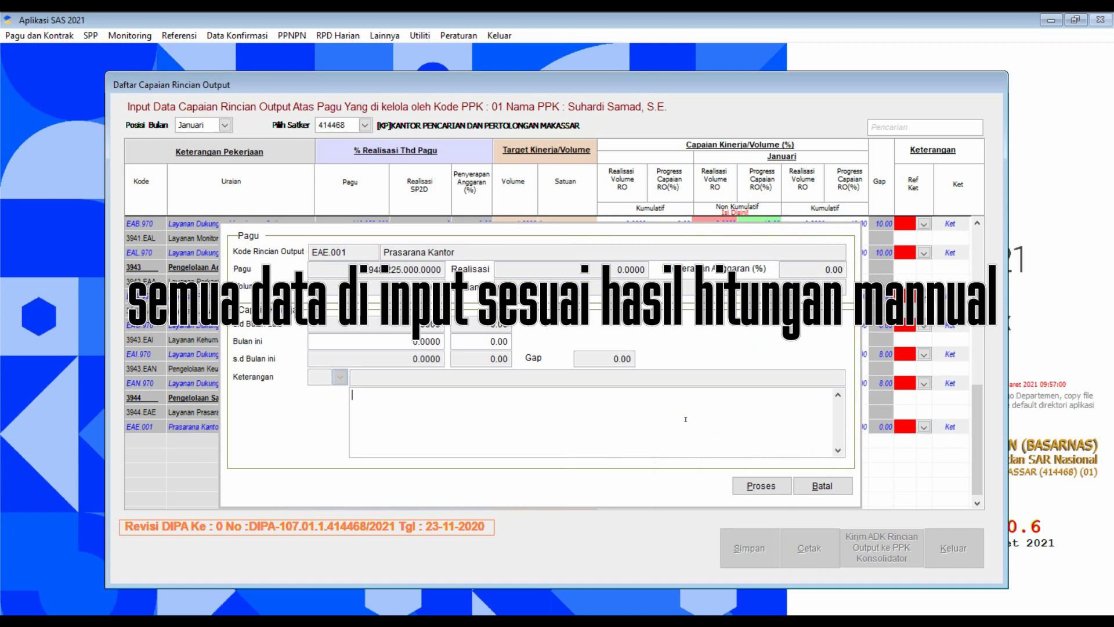
pyautogui.write('belum ada kegiatan')
# Process the EAE.001 note, review the grid, and save, acknowledging 'Data Berhasil Disimpan!'.
pyautogui.click(773, 488)
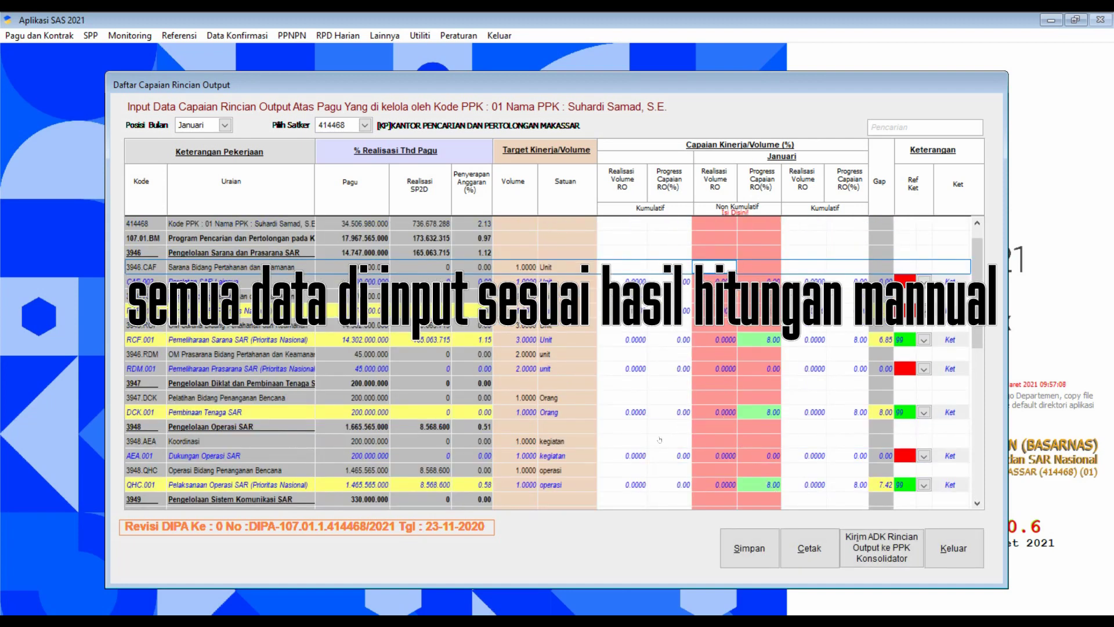
pyautogui.scroll(-3, 646, 446)
pyautogui.scroll(-5, 646, 446)
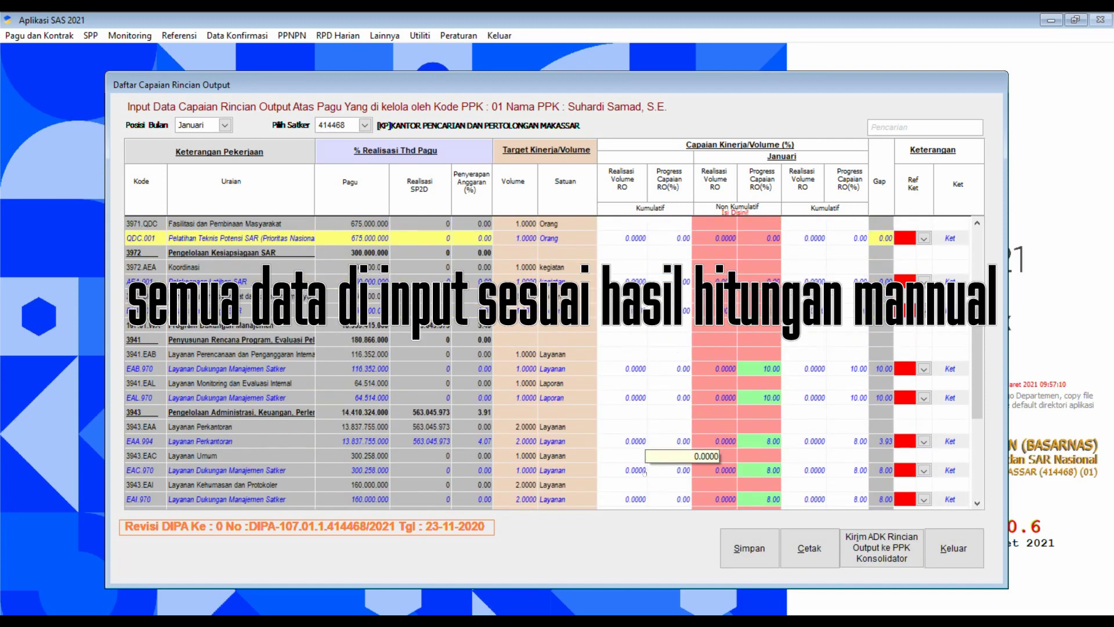
pyautogui.scroll(-3, 644, 471)
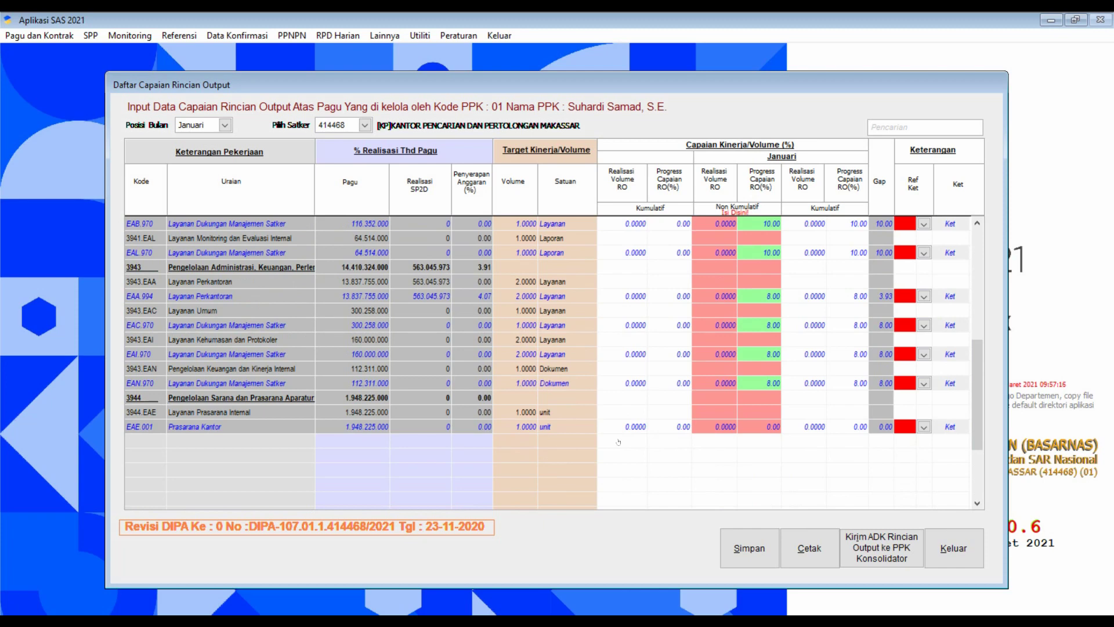
pyautogui.scroll(7, 695, 364)
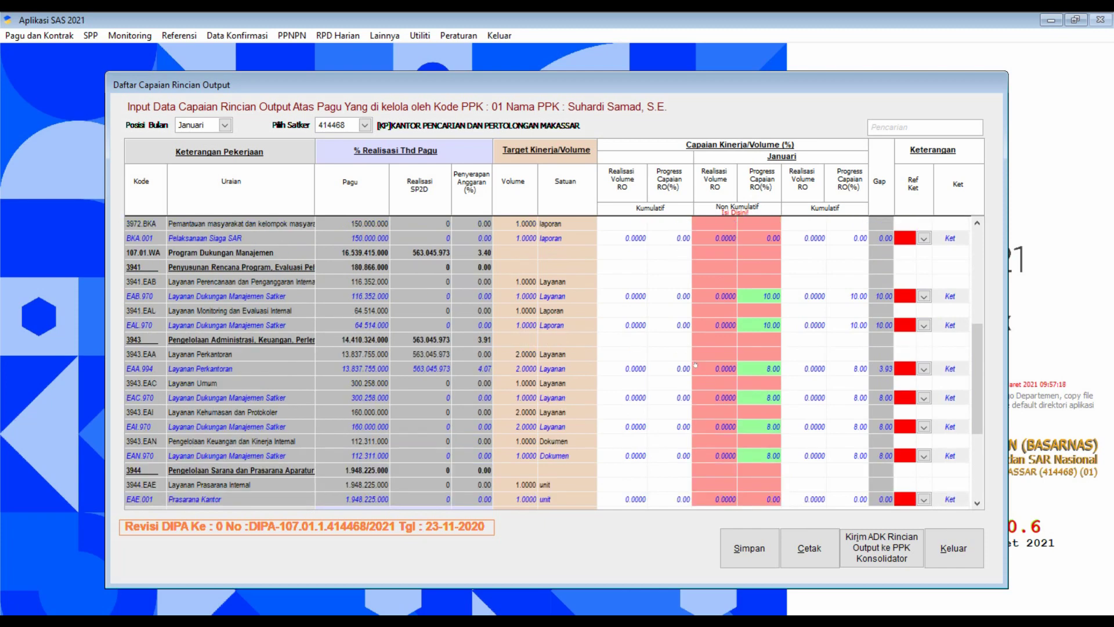
pyautogui.scroll(2, 695, 365)
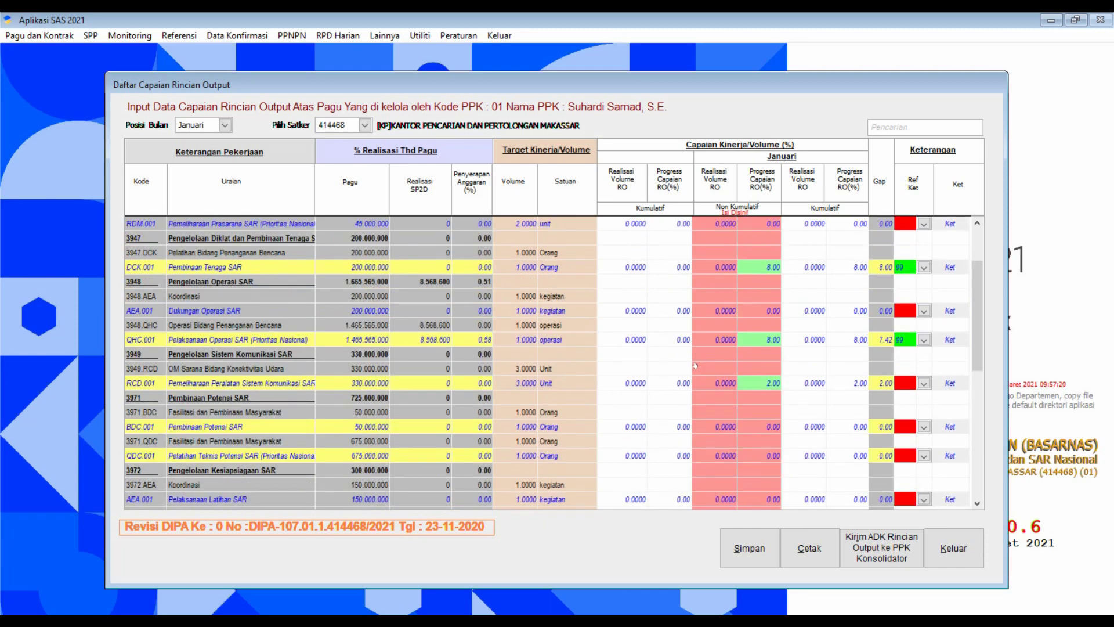
pyautogui.scroll(-7, 695, 364)
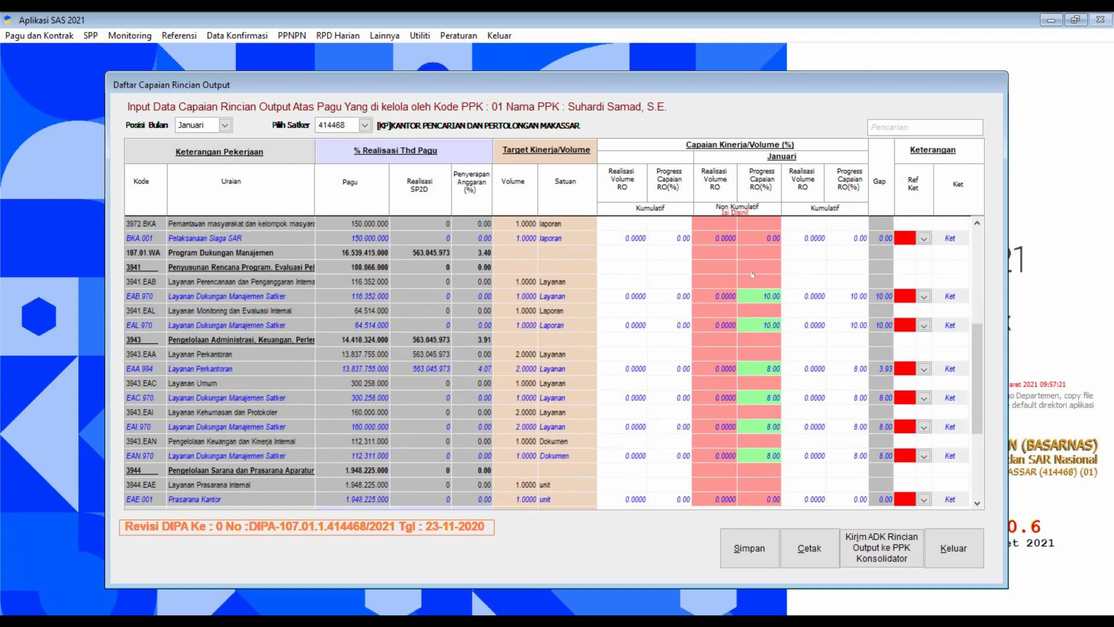
pyautogui.scroll(-3, 752, 274)
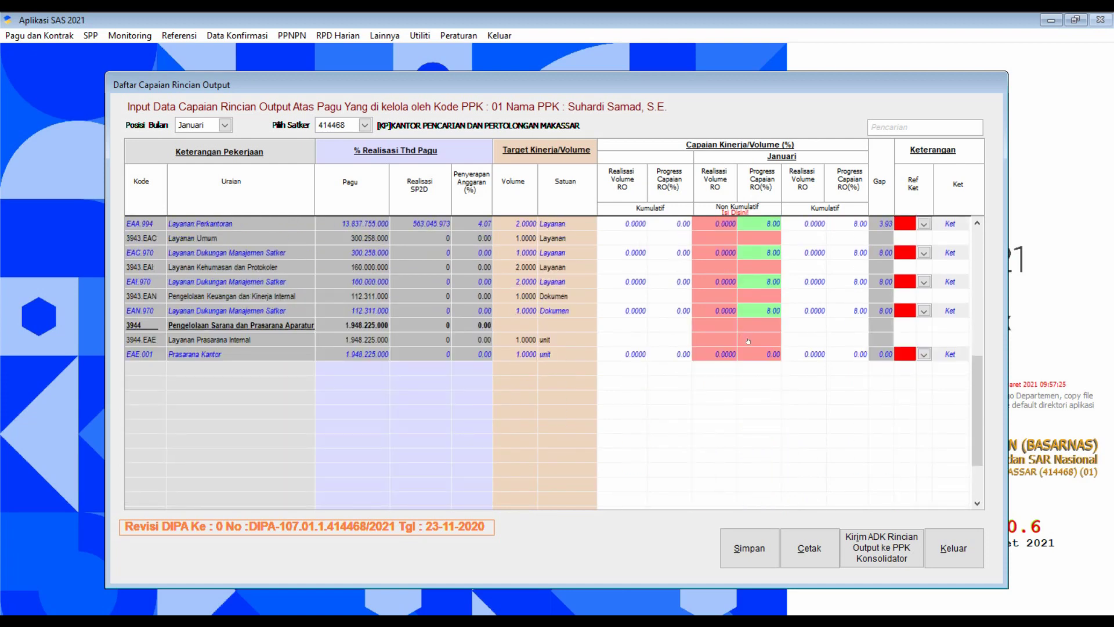
pyautogui.click(756, 555)
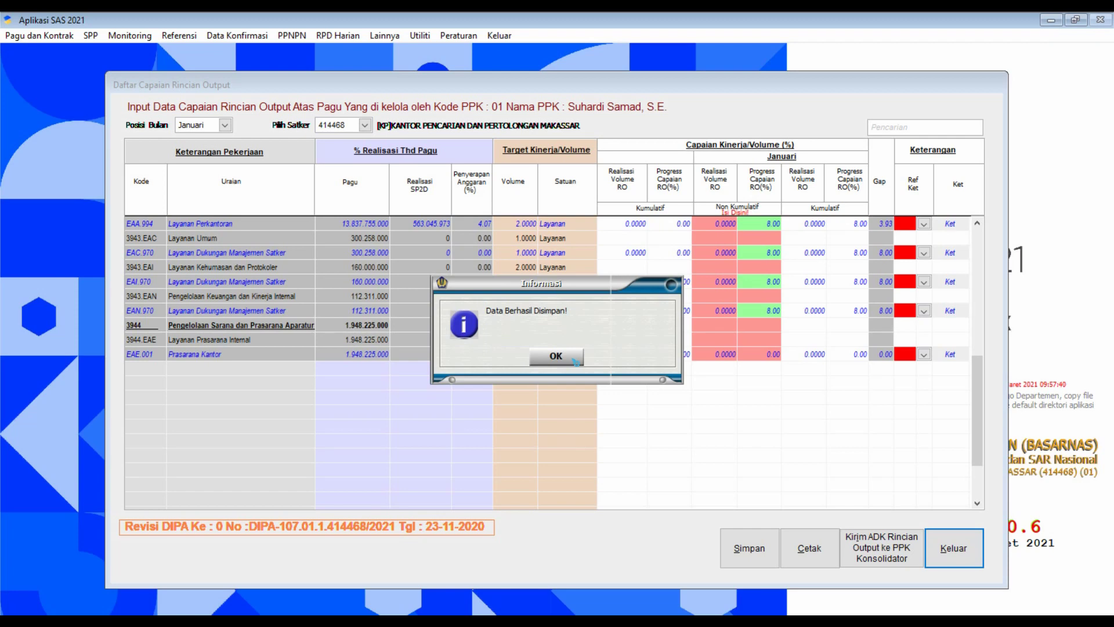
pyautogui.click(575, 361)
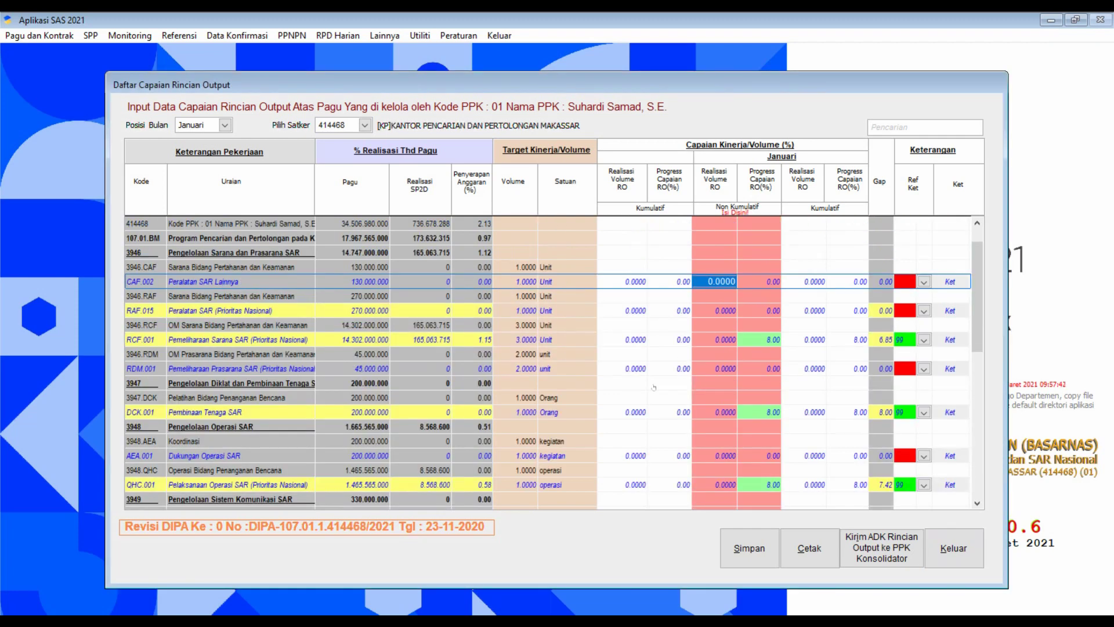
pyautogui.scroll(-10, 653, 387)
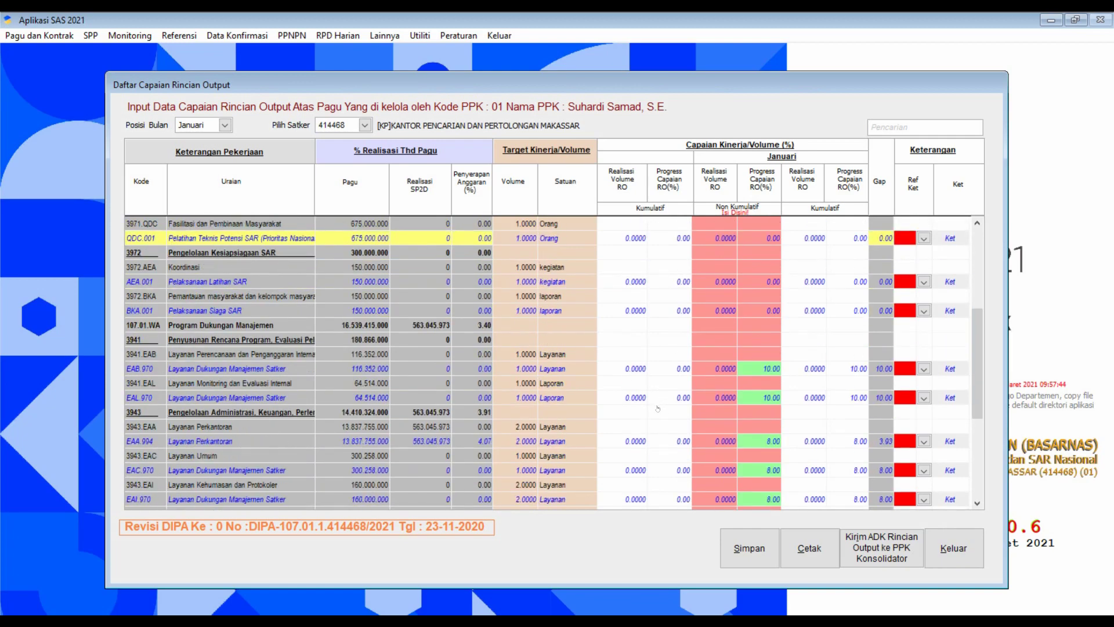
pyautogui.scroll(-5, 657, 408)
pyautogui.scroll(6, 656, 409)
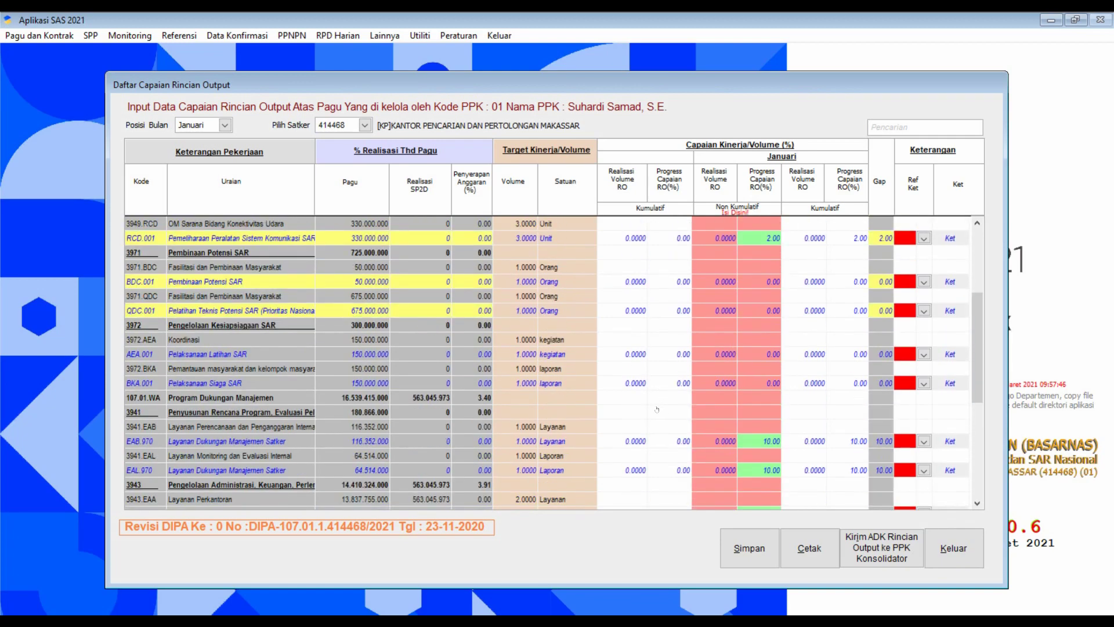
pyautogui.scroll(5, 656, 409)
pyautogui.click(642, 366)
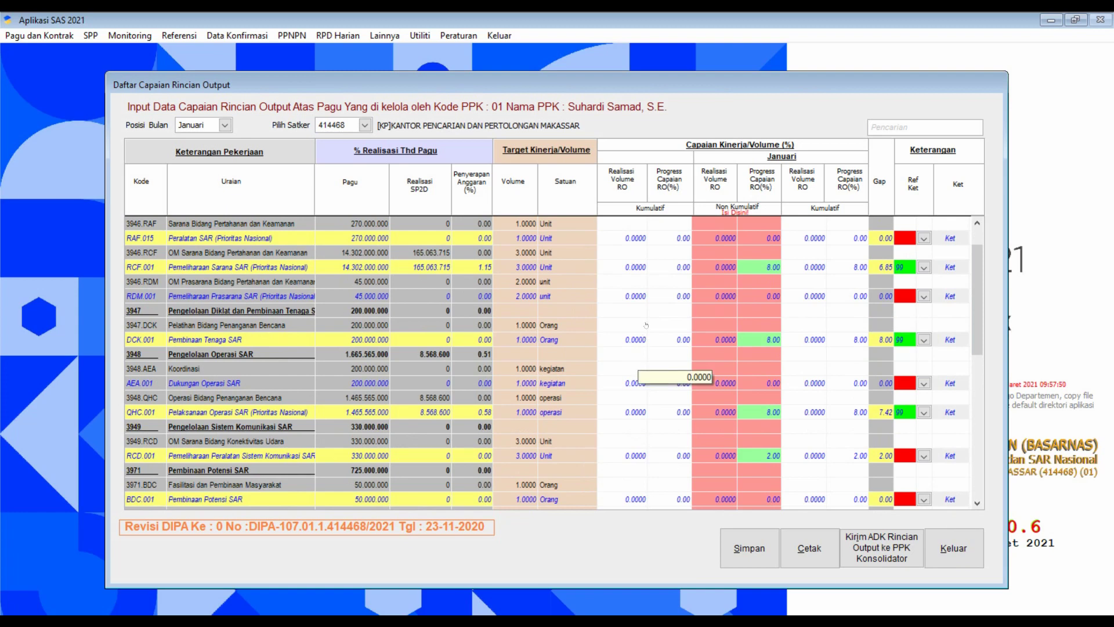
pyautogui.scroll(2, 645, 323)
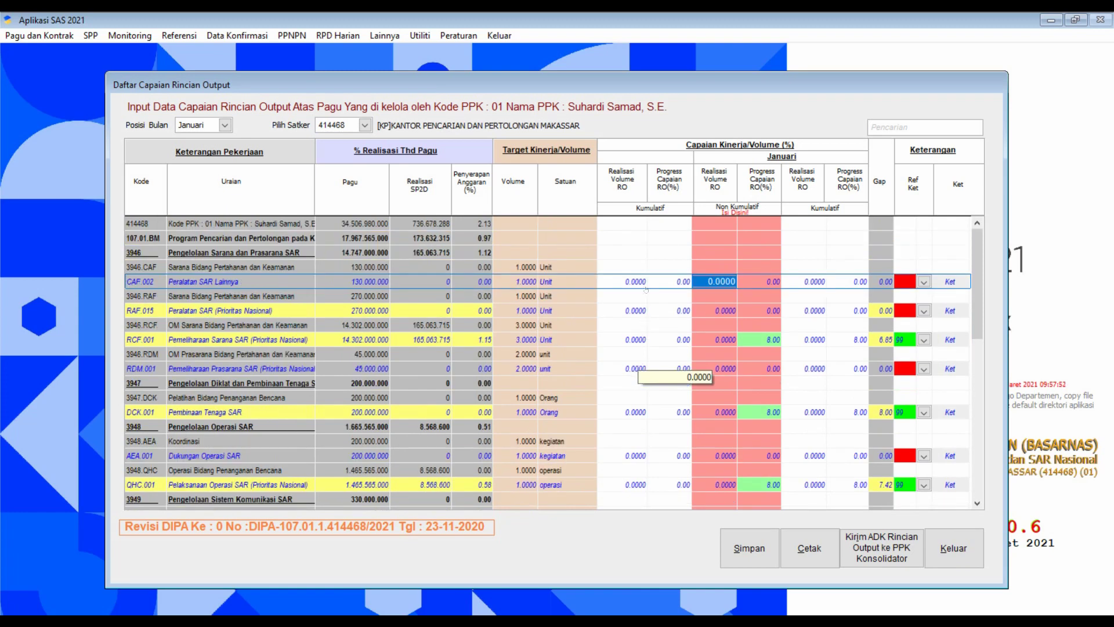
pyautogui.scroll(-3, 670, 345)
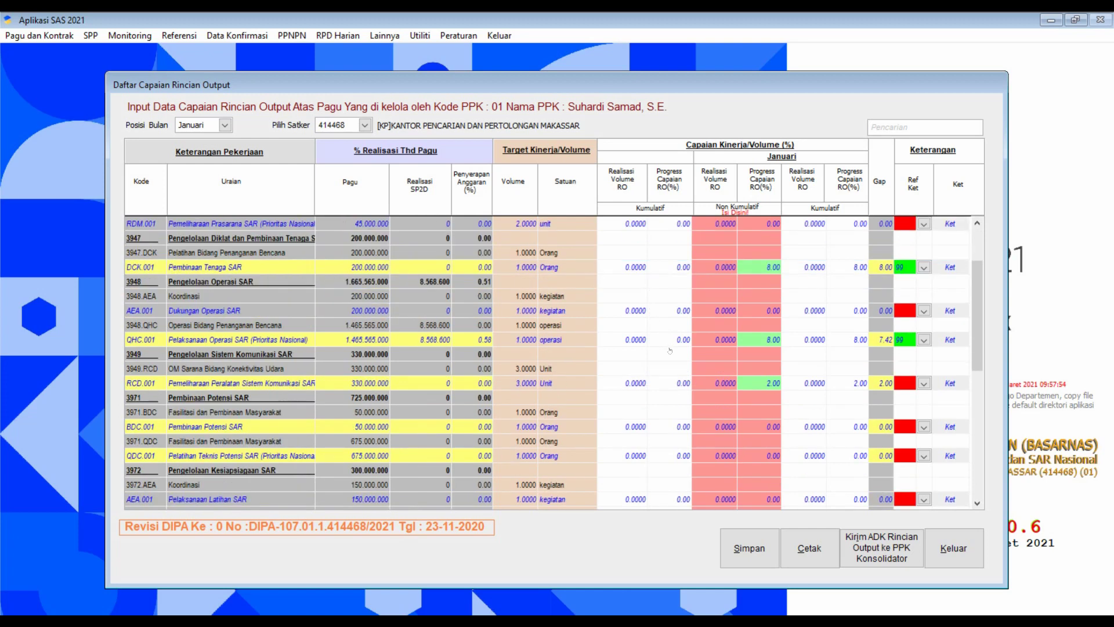
pyautogui.scroll(-10, 670, 350)
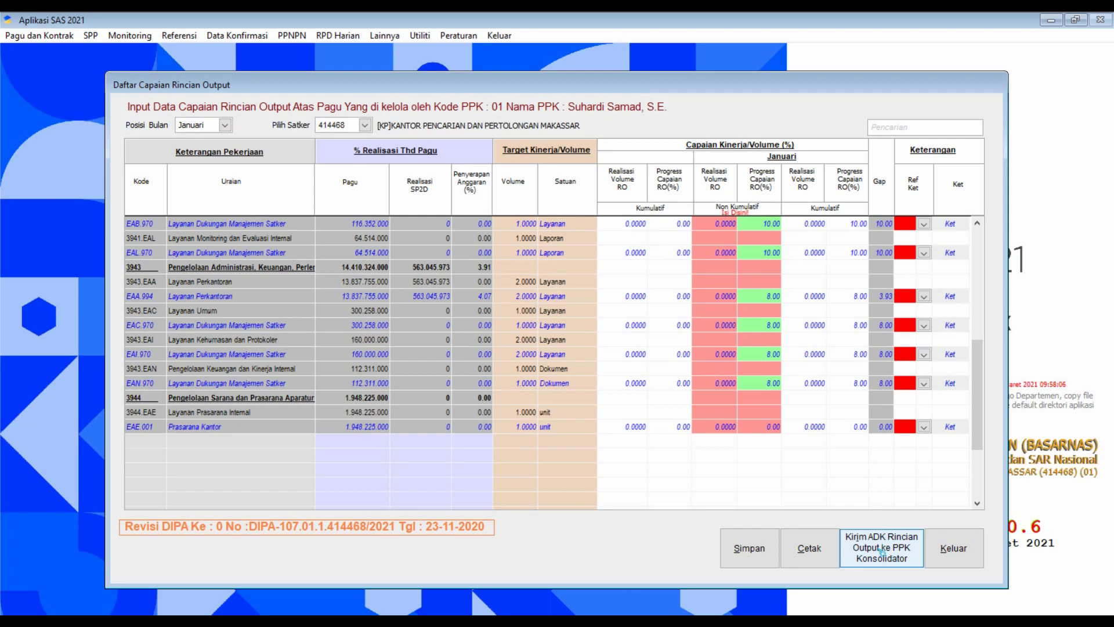
# Export ADK file 414468_2021_01_01.out to C:\AplikasiSAS2021 and close the output list.
pyautogui.click(882, 550)
pyautogui.click(877, 558)
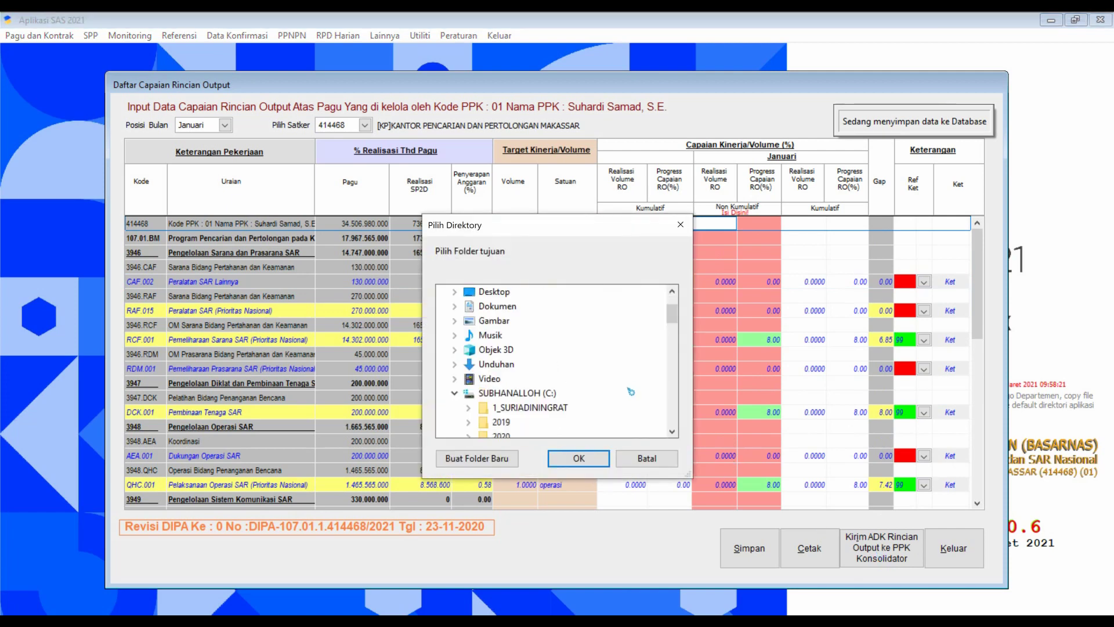
pyautogui.click(672, 432)
pyautogui.click(672, 431)
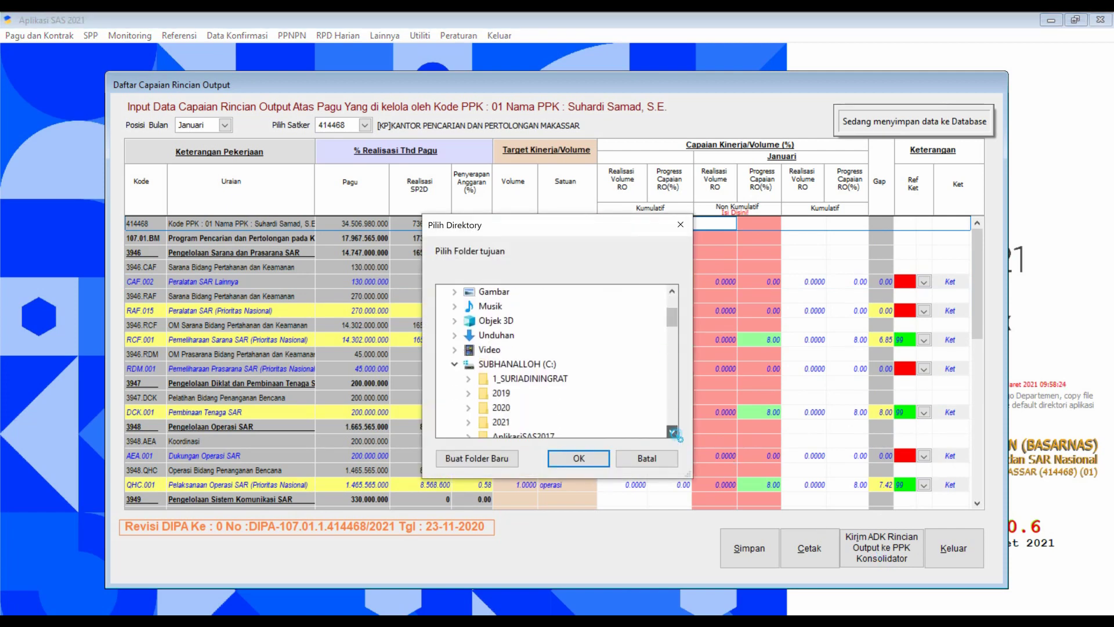
pyautogui.click(672, 432)
pyautogui.click(672, 431)
pyautogui.click(672, 431)
pyautogui.click(672, 432)
pyautogui.click(672, 432)
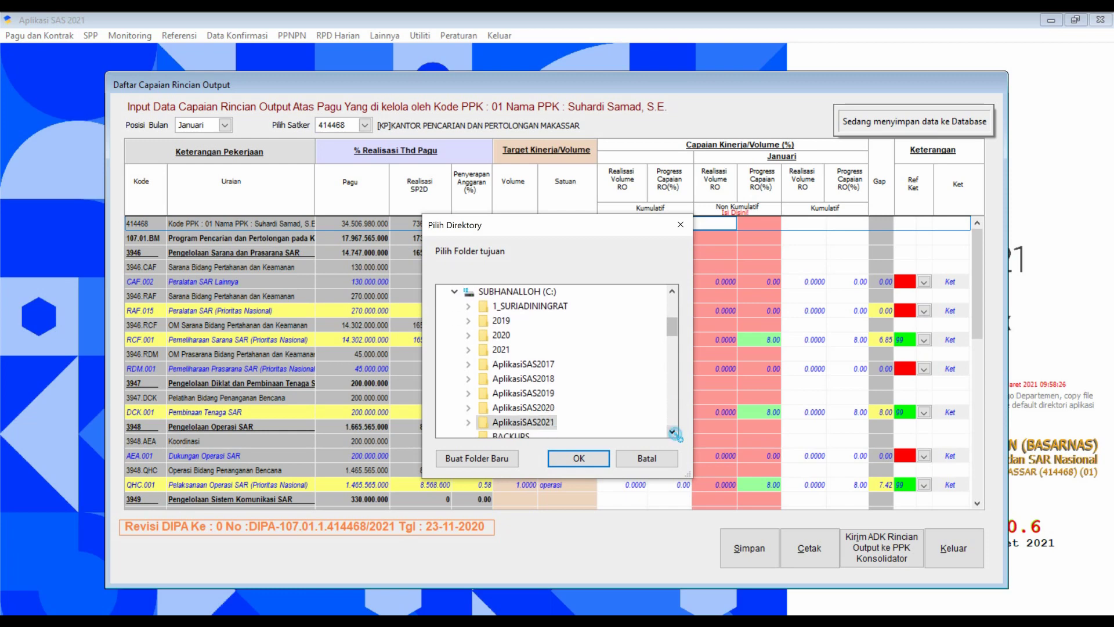
pyautogui.click(672, 431)
pyautogui.click(673, 432)
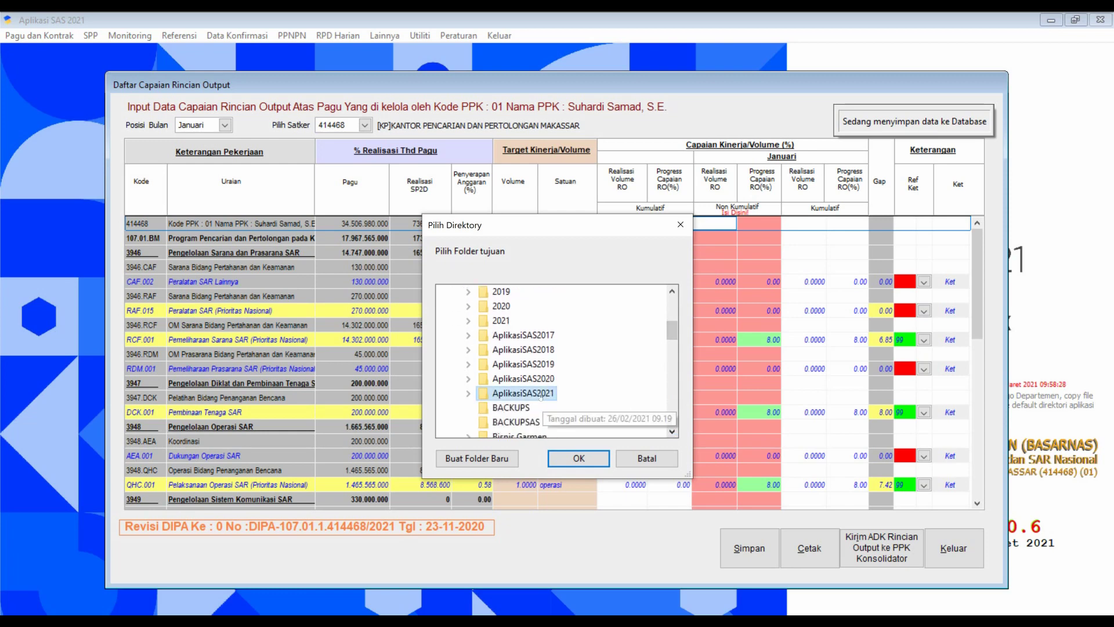
pyautogui.click(580, 459)
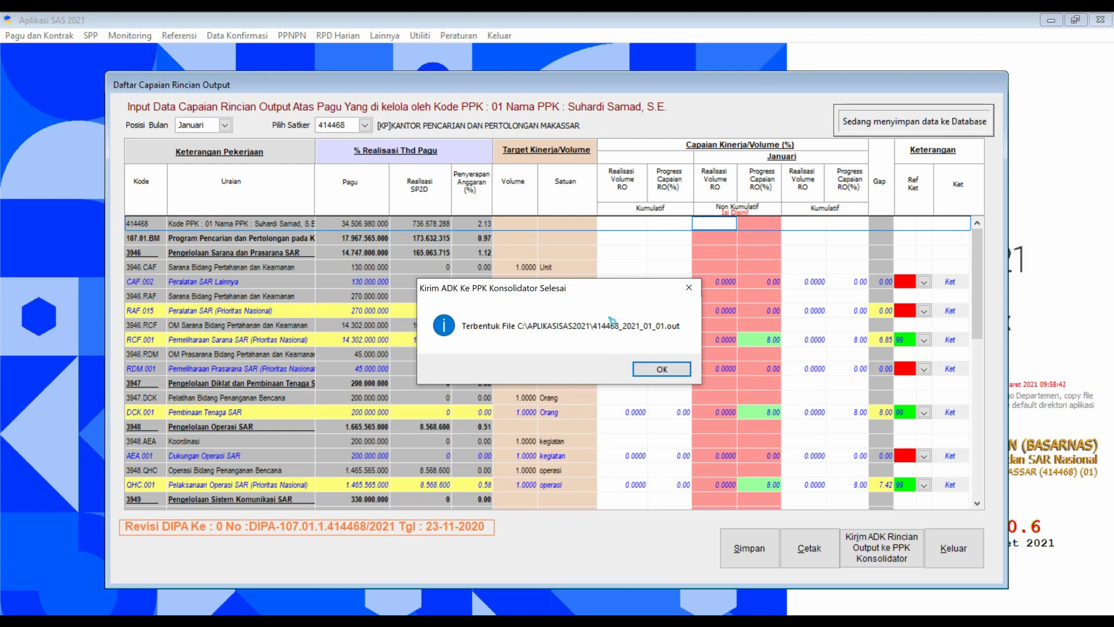
pyautogui.click(663, 370)
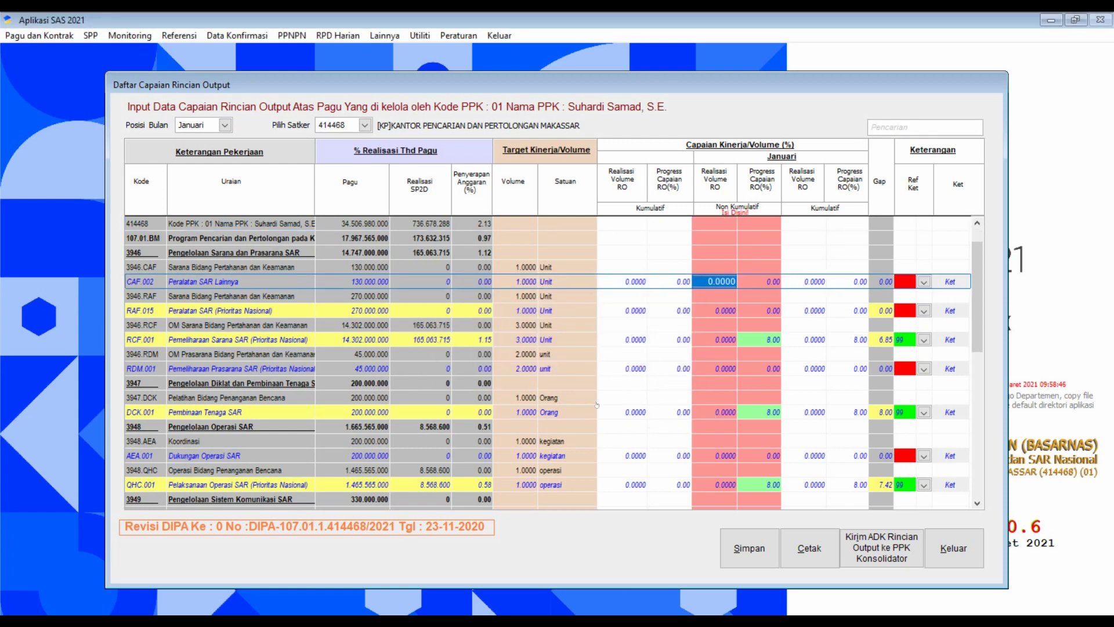
pyautogui.press('Escape')
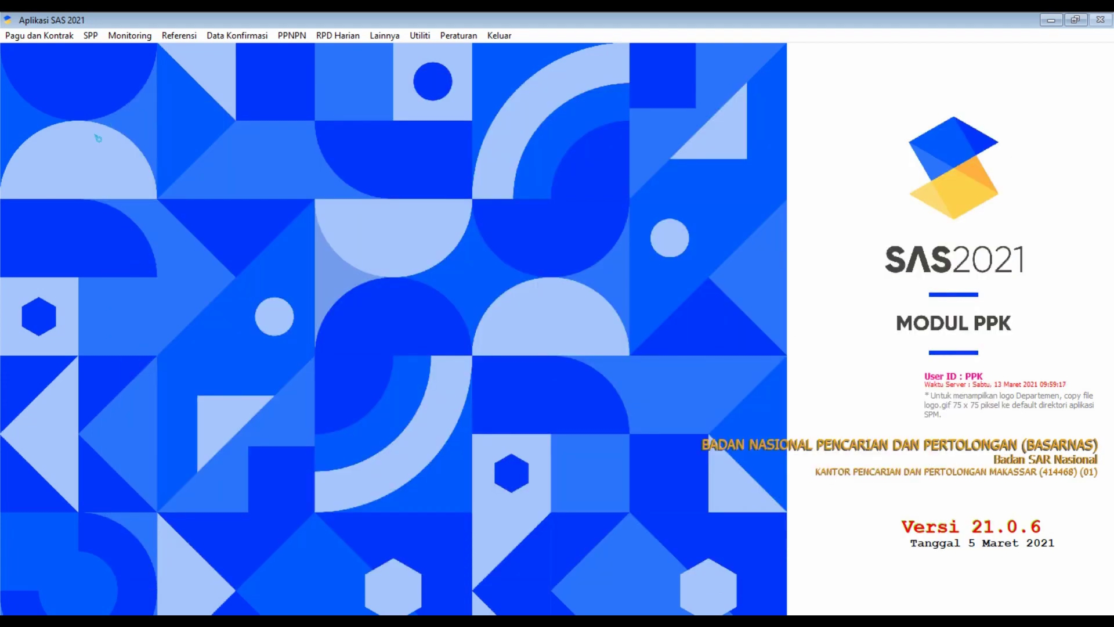
# Open Konsolidasi Capaian Output for Januari and select work unit 414468.
pyautogui.click(62, 38)
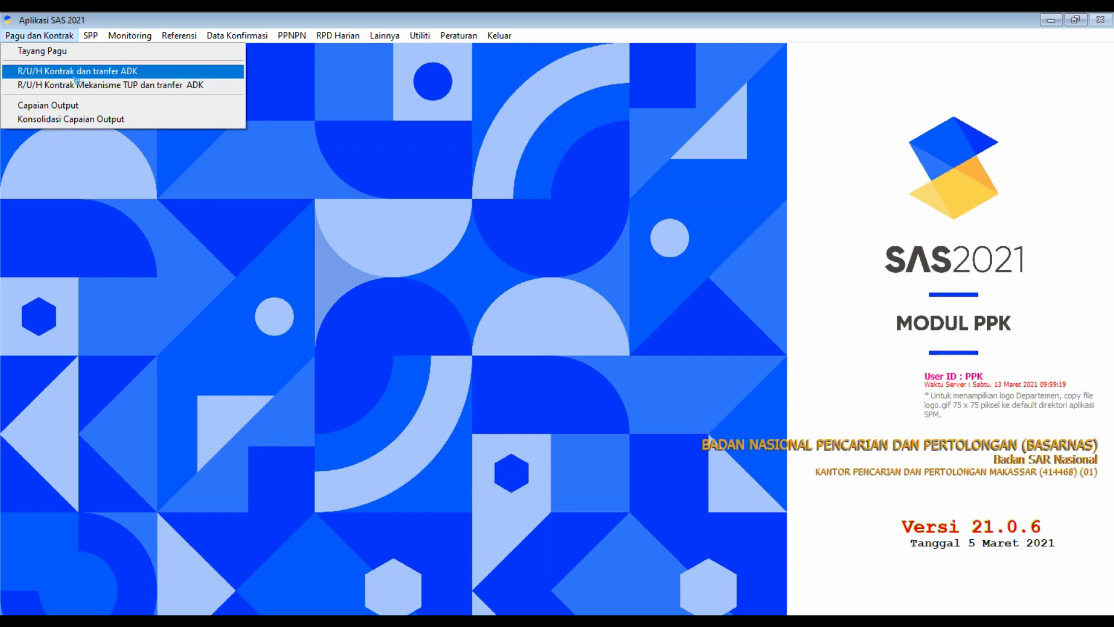
pyautogui.click(96, 119)
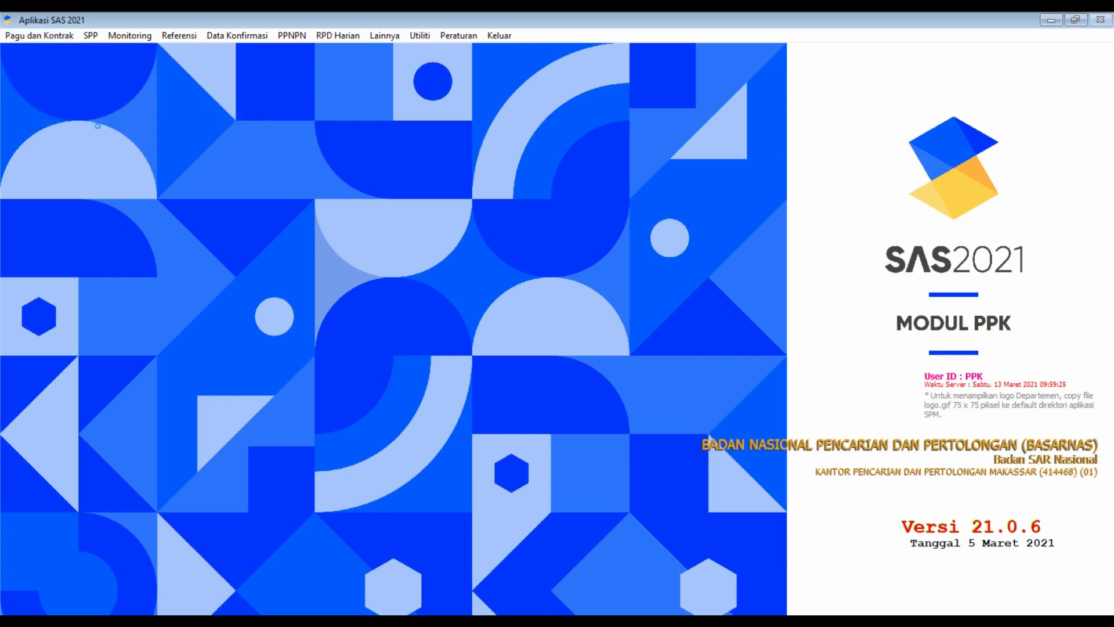
pyautogui.click(225, 127)
pyautogui.moveTo(228, 167); pyautogui.dragTo(227, 152)
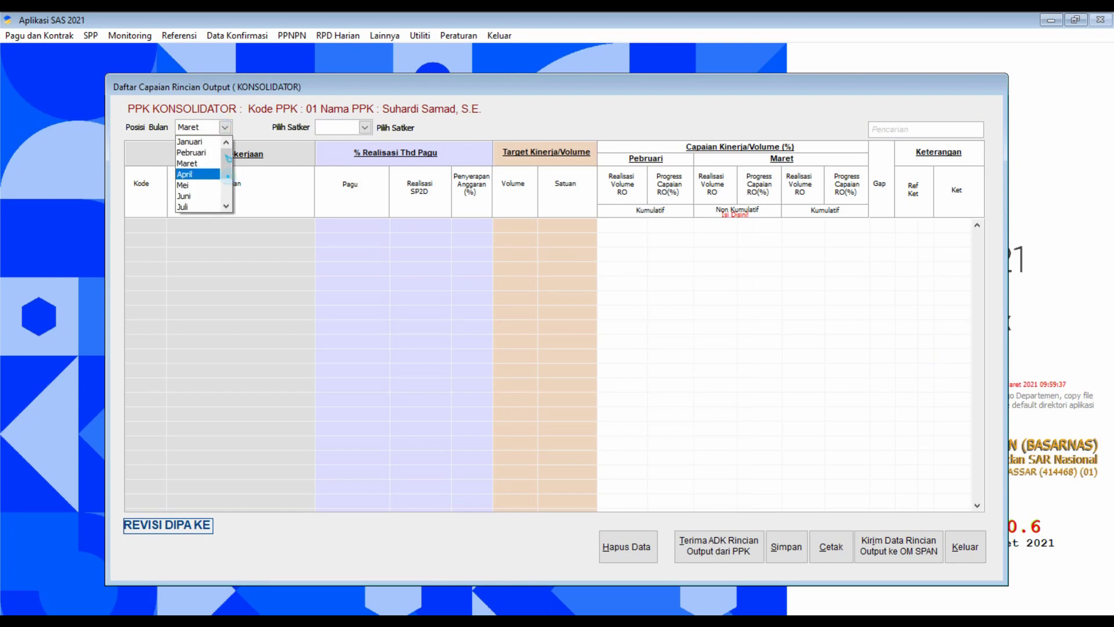
pyautogui.click(199, 144)
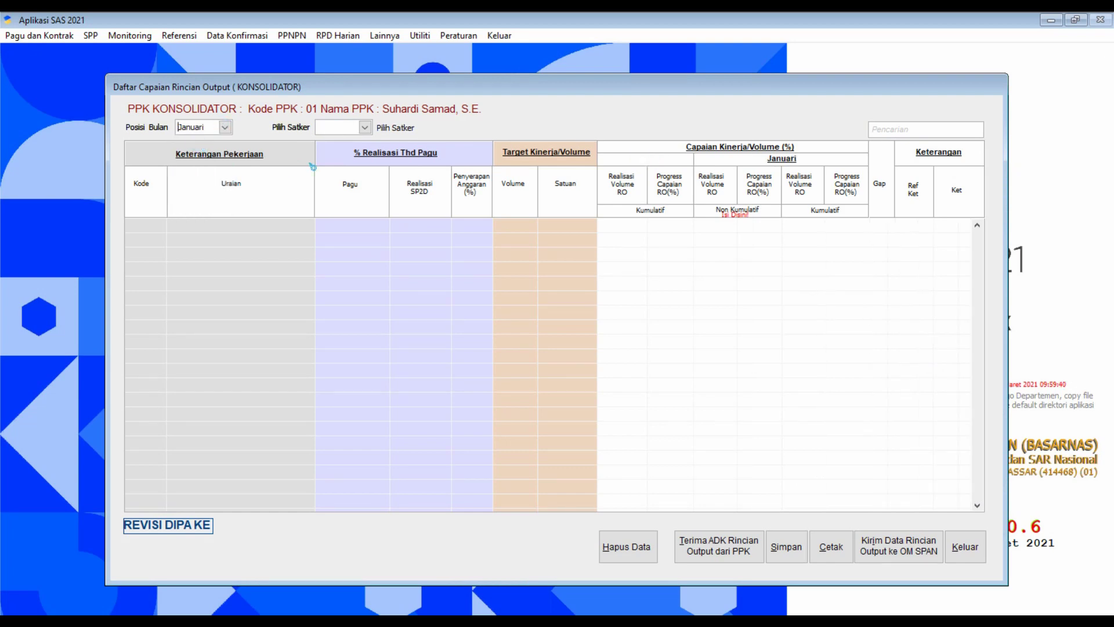
pyautogui.click(365, 127)
pyautogui.click(376, 141)
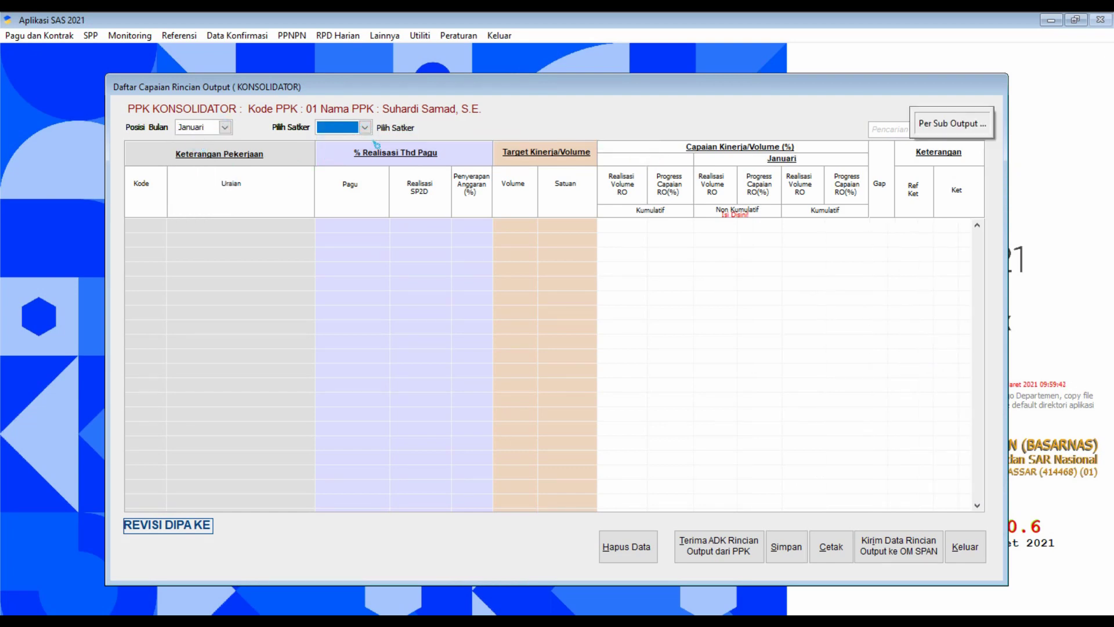
# Scroll to satker 414468's January output rows and start Terima ADK Rincian Output dari PPK.
pyautogui.scroll(-3, 667, 321)
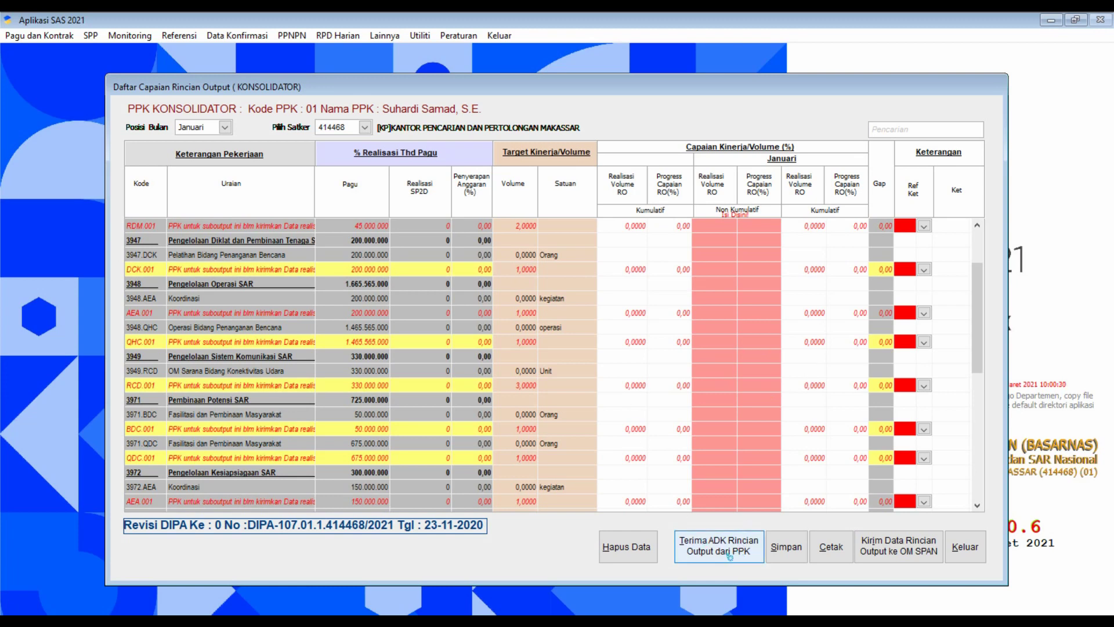
pyautogui.click(725, 547)
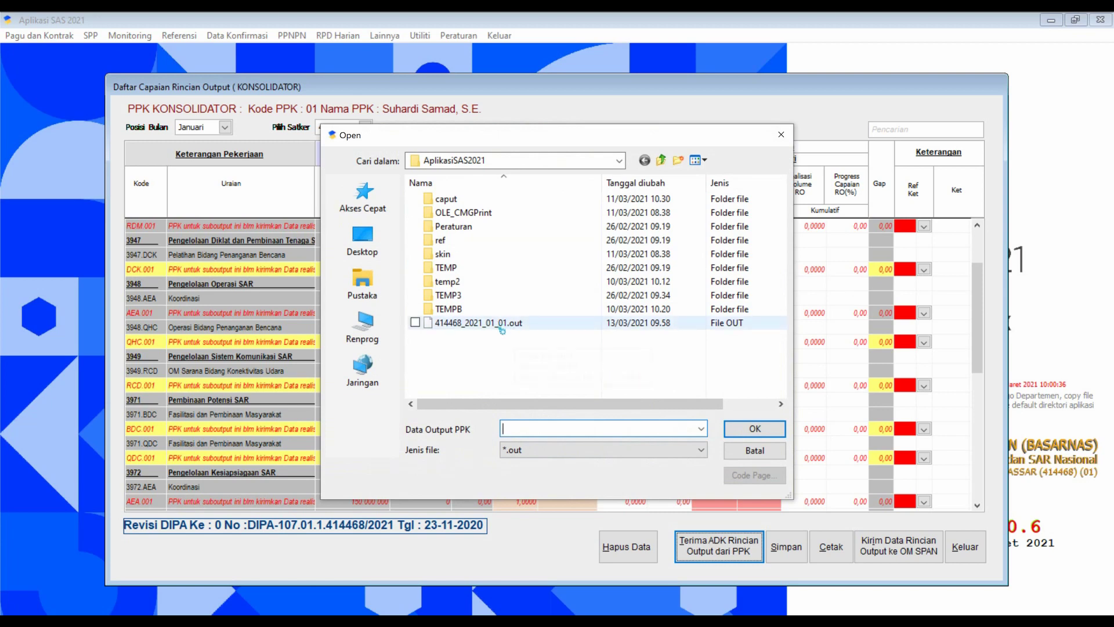
# Import 414468_2021_01_01.out and review the filled grid, e.g. RCF.001 at 8.00 progress, gap 6.85.
pyautogui.click(454, 323)
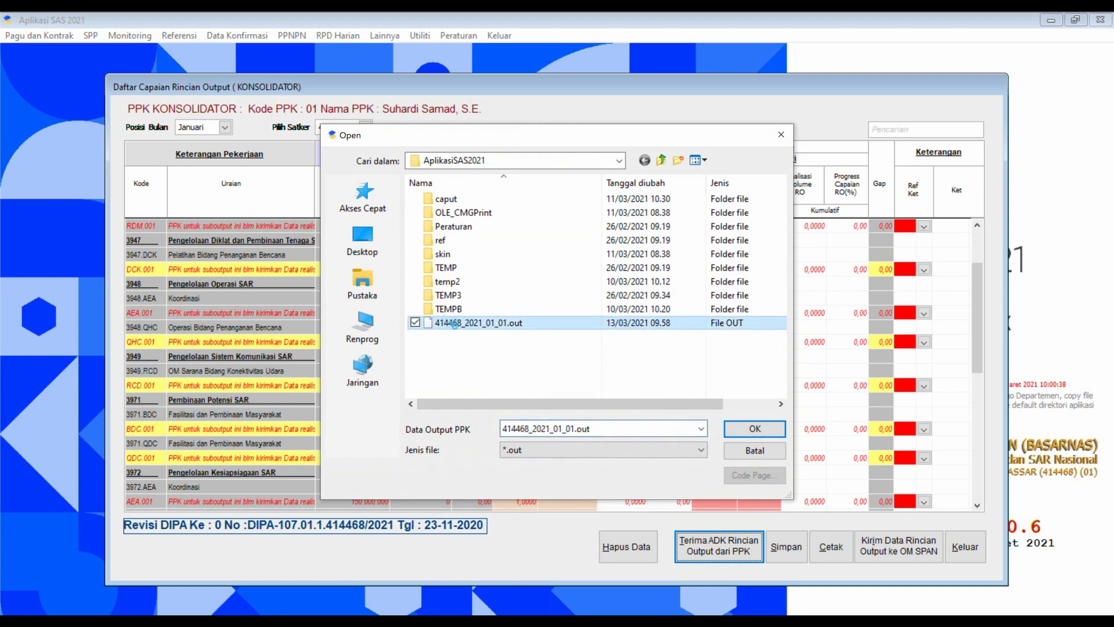
pyautogui.click(754, 429)
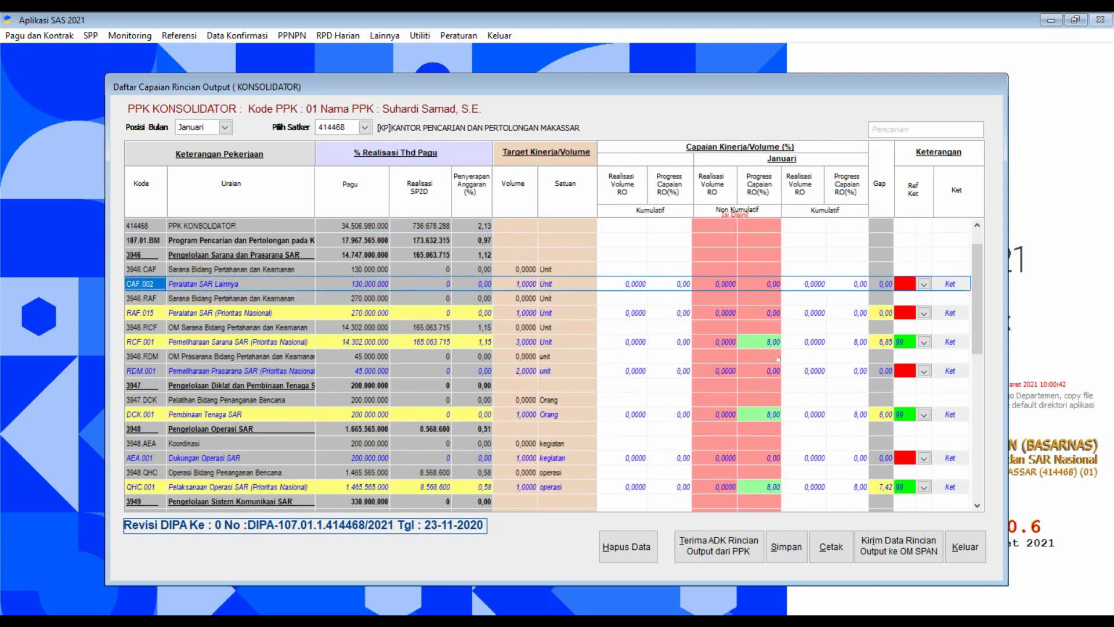
pyautogui.scroll(-3, 727, 318)
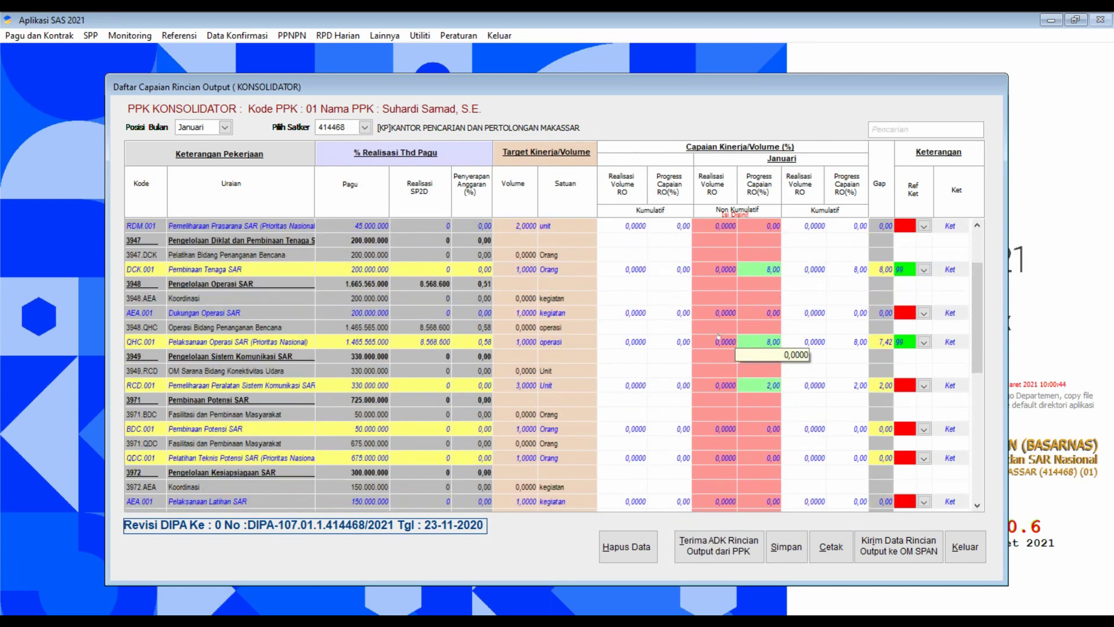
pyautogui.scroll(-10, 714, 343)
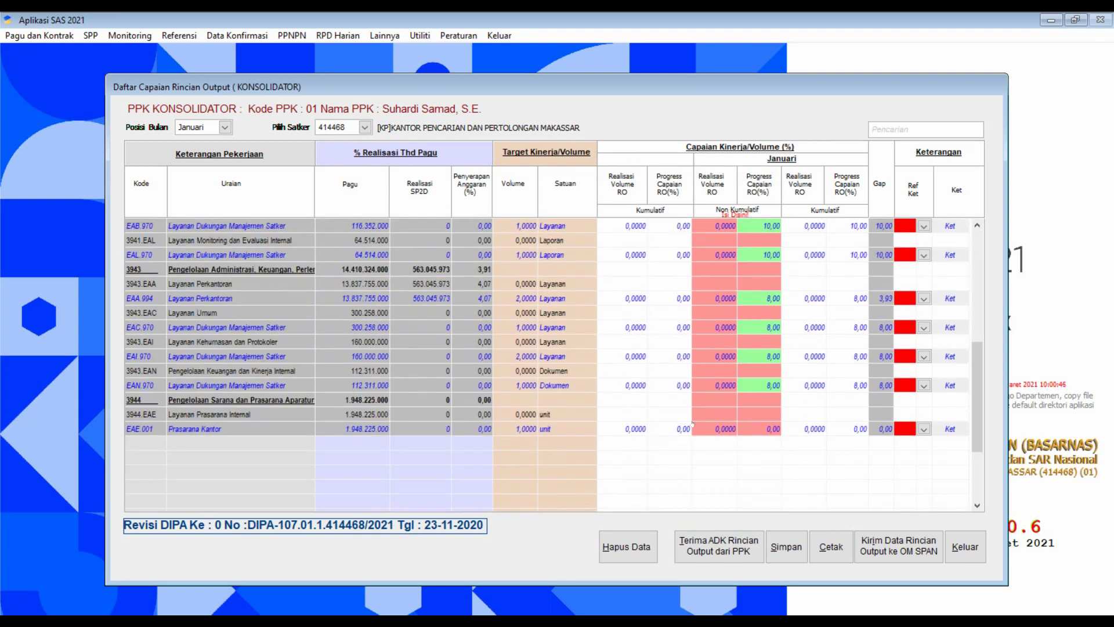
pyautogui.scroll(10, 784, 406)
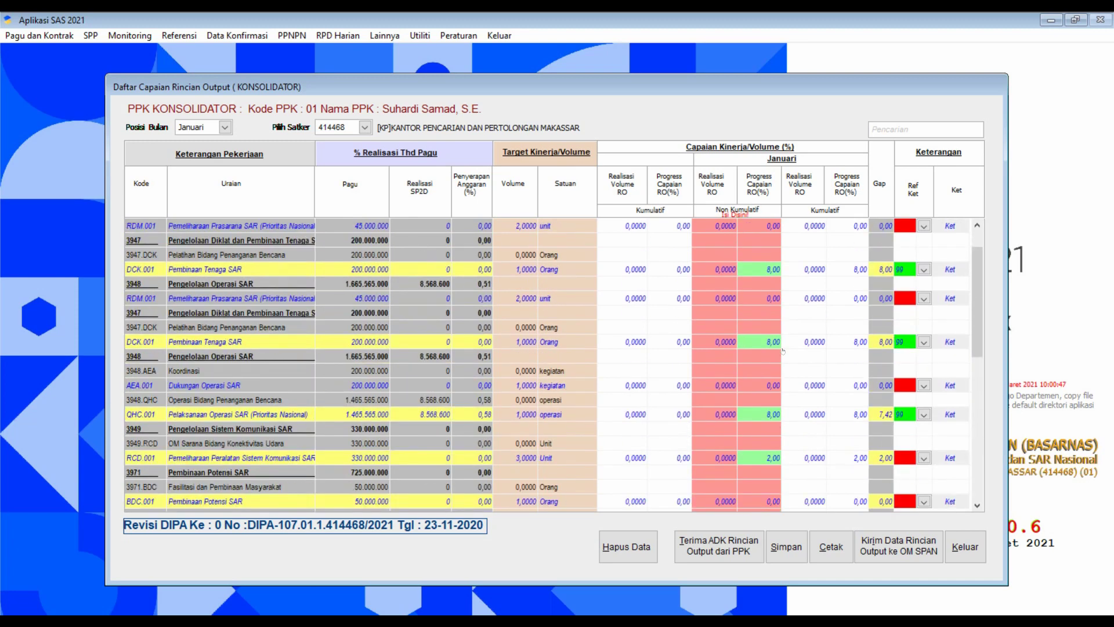
pyautogui.scroll(-3, 772, 372)
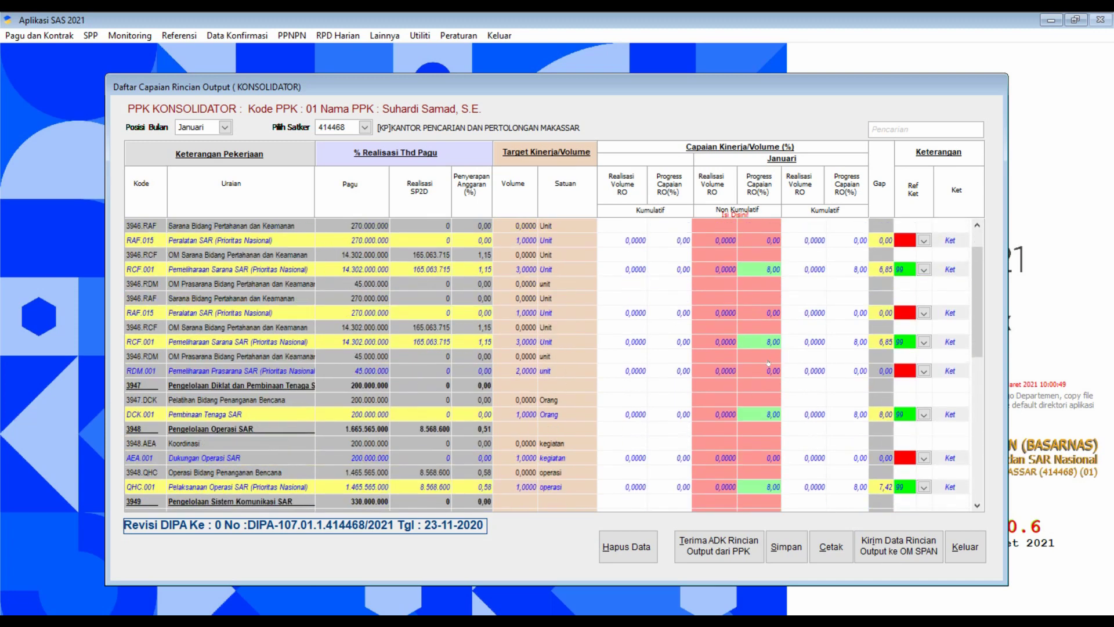
pyautogui.scroll(3, 769, 348)
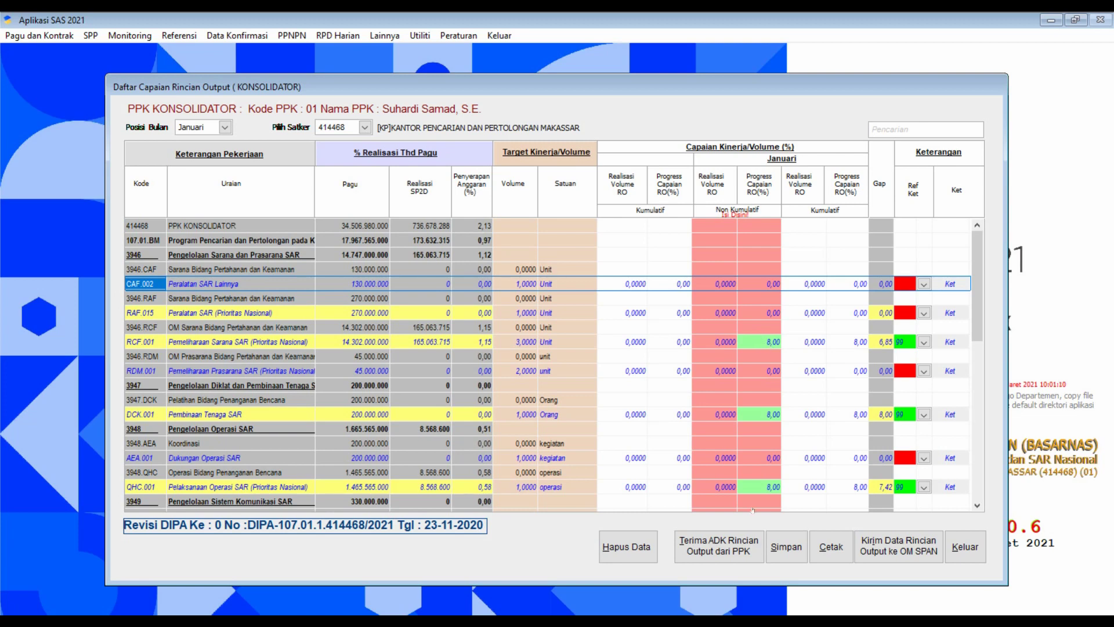
pyautogui.hotkey('alt', 'Tab')
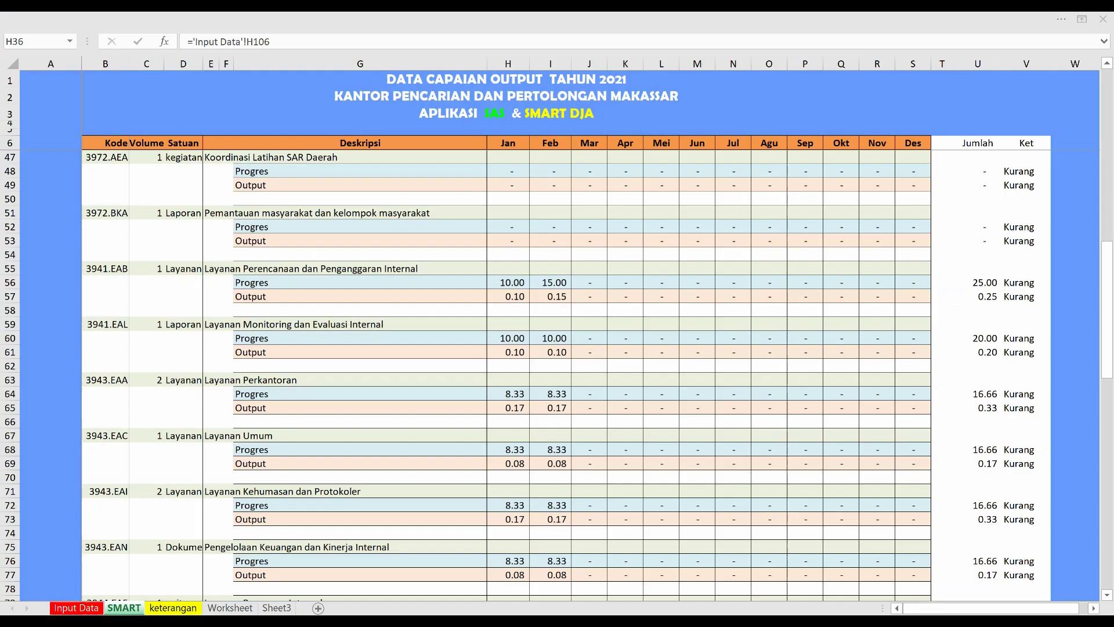
pyautogui.scroll(13, 571, 361)
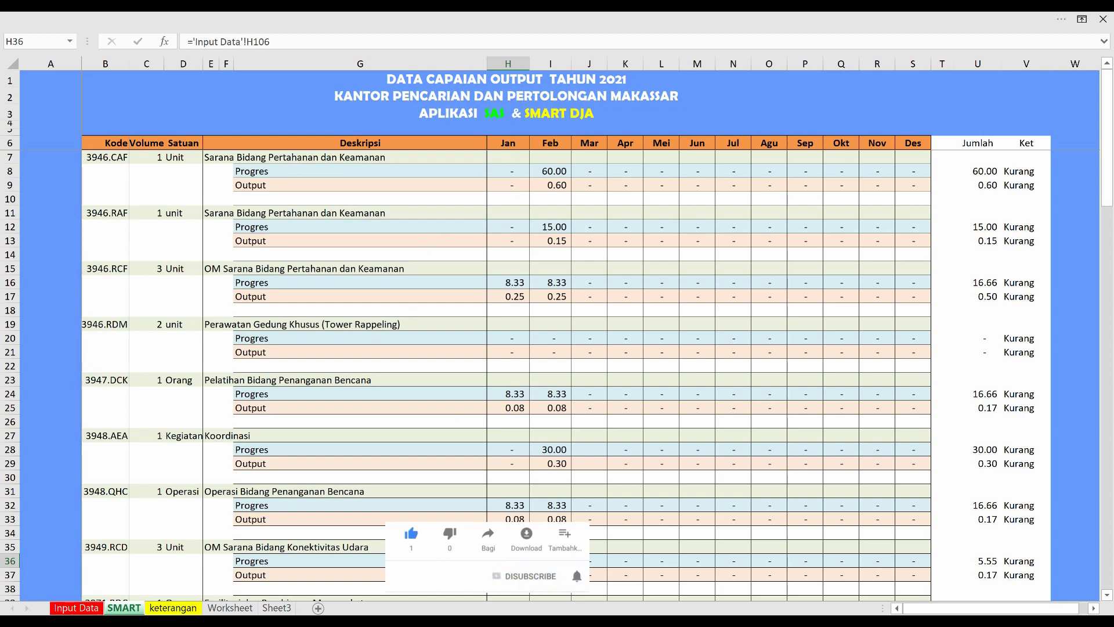
pyautogui.hotkey('alt', 'Tab')
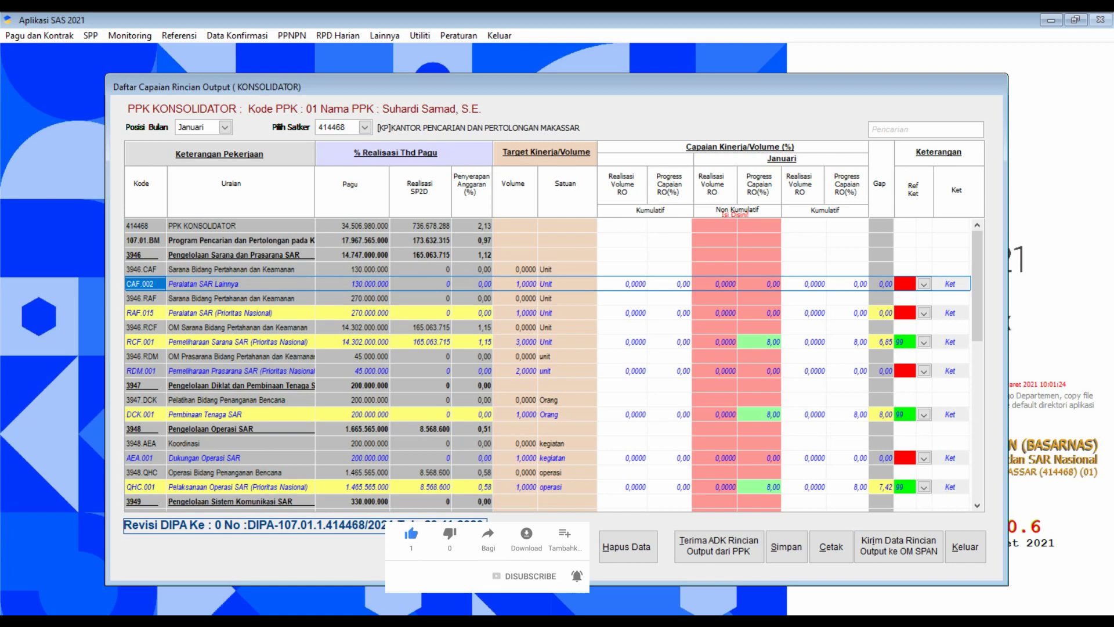
pyautogui.click(157, 341)
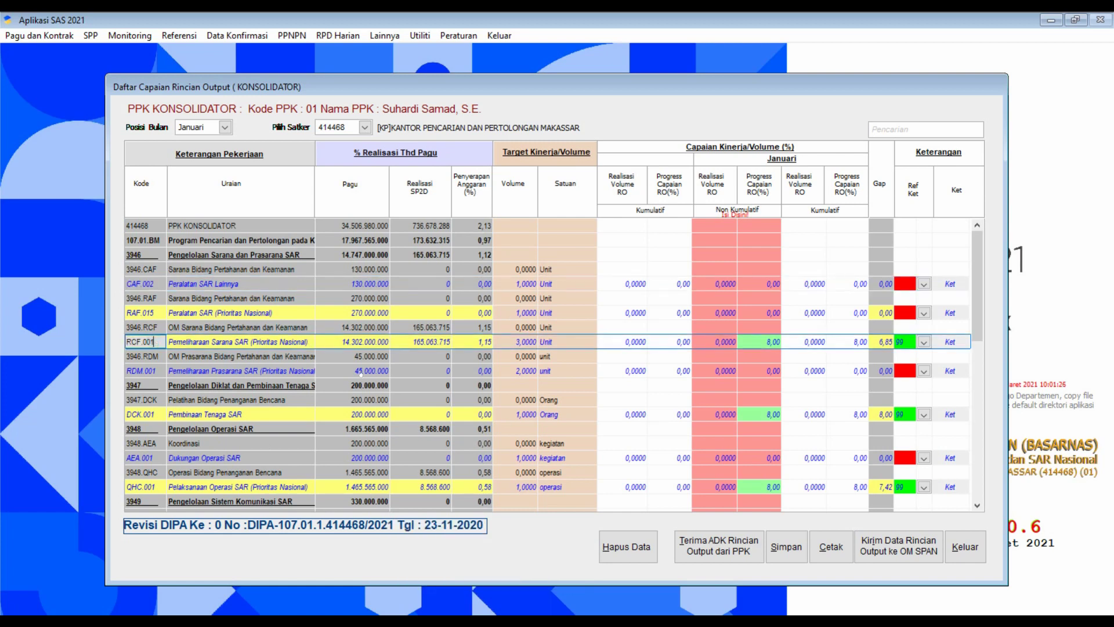
pyautogui.hotkey('alt', 'Tab')
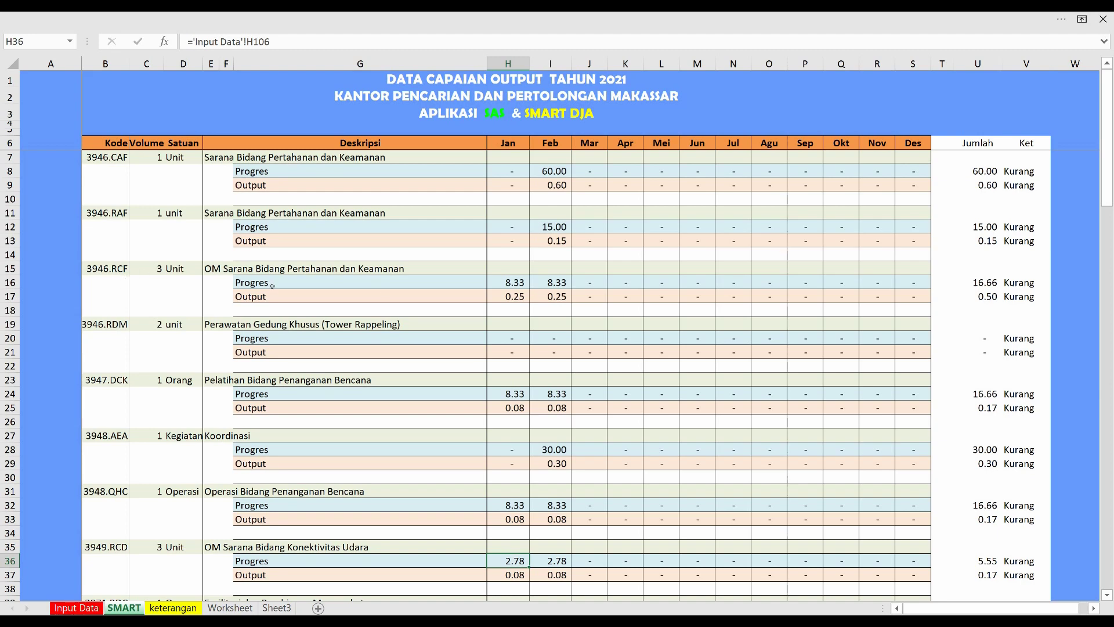
pyautogui.click(520, 286)
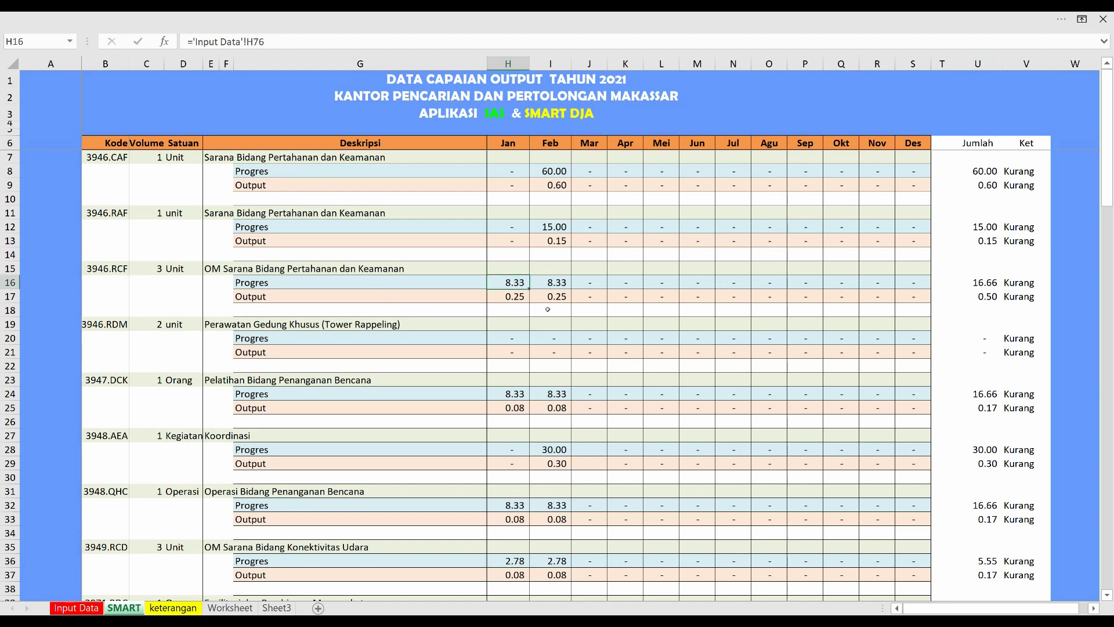
pyautogui.hotkey('alt', 'Tab')
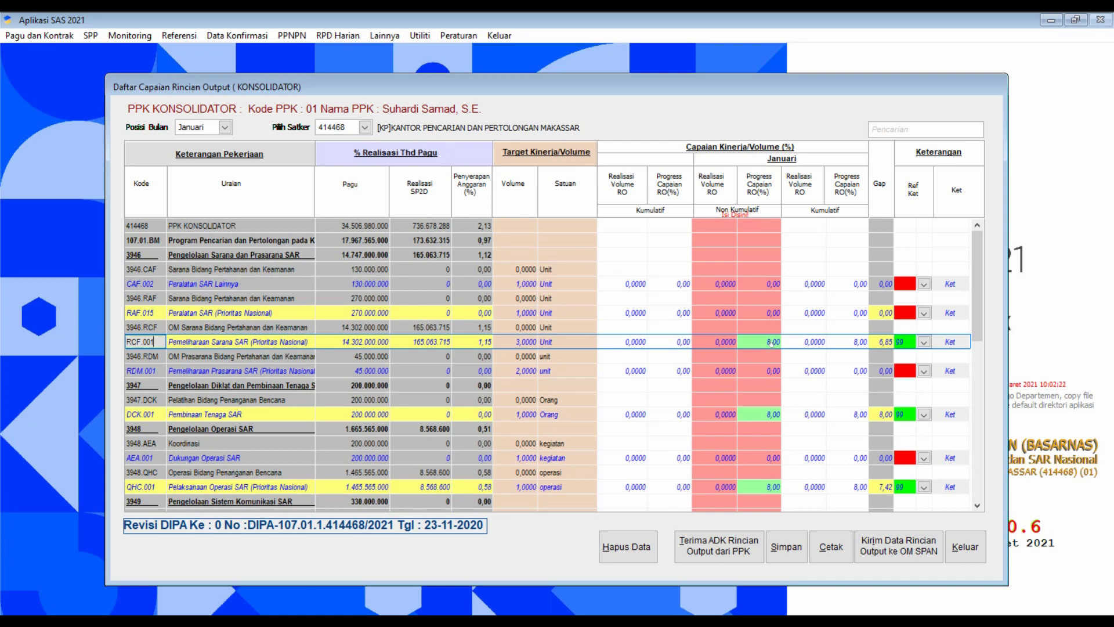
# Change RCF.001's January progress from 8,00 to 8,33, accept the high-gap warning, and confirm its details.
pyautogui.click(771, 342)
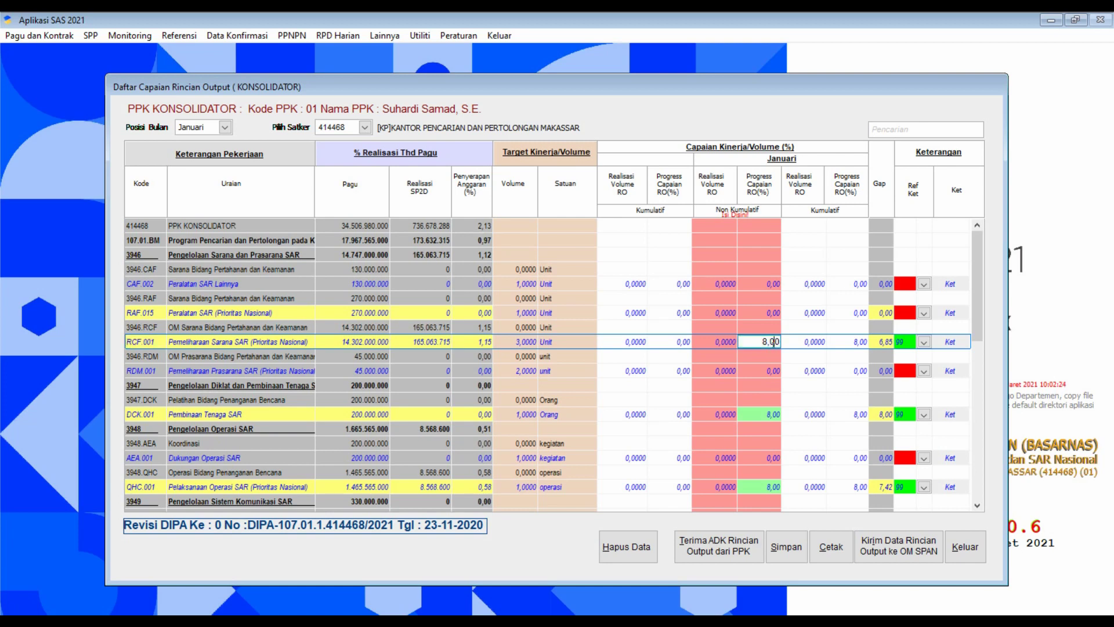
pyautogui.moveTo(771, 342); pyautogui.dragTo(781, 342)
pyautogui.write('33')
pyautogui.press('Return')
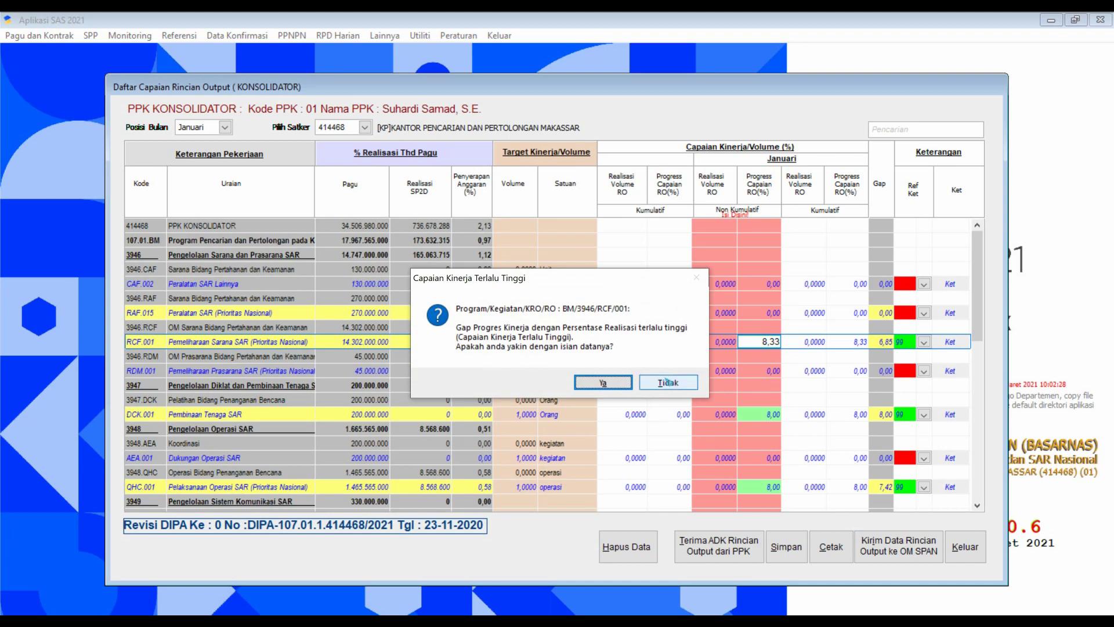
pyautogui.click(604, 382)
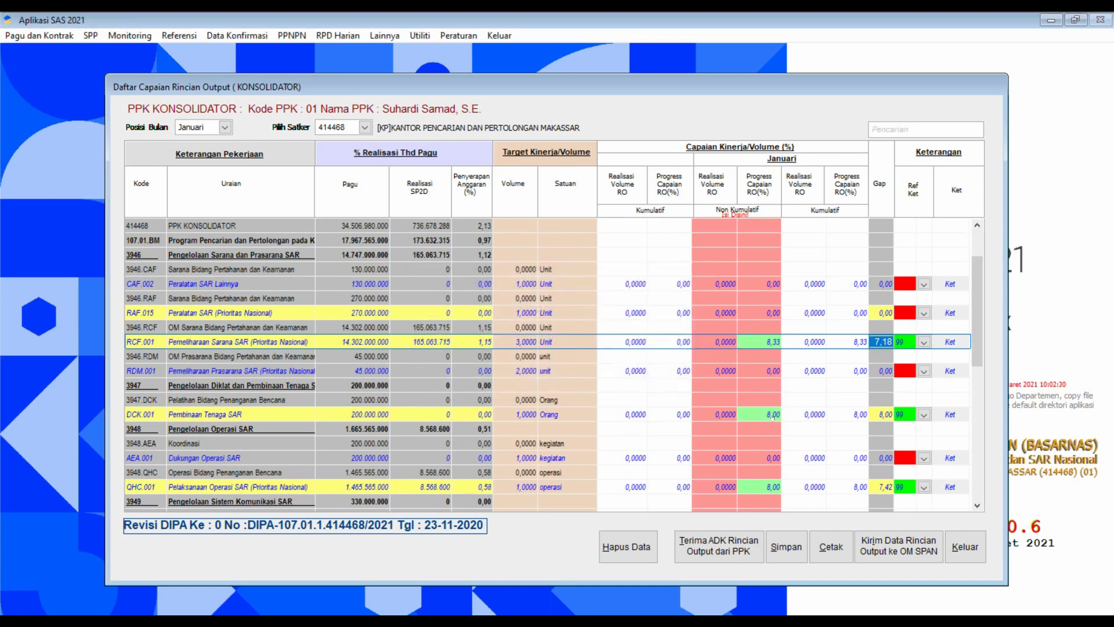
pyautogui.click(925, 341)
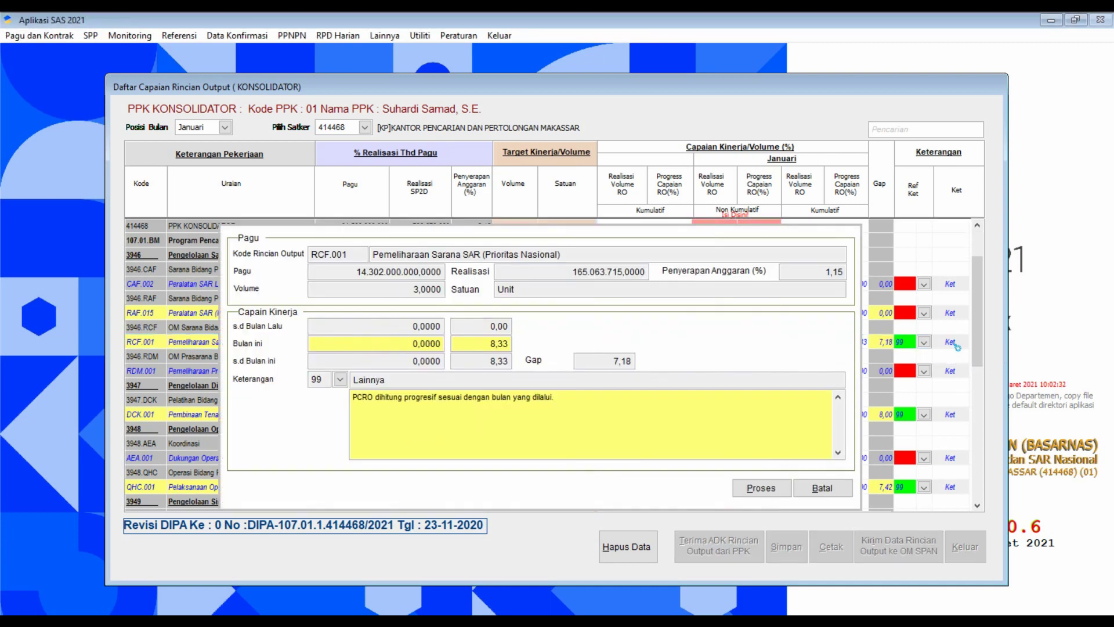
pyautogui.click(787, 491)
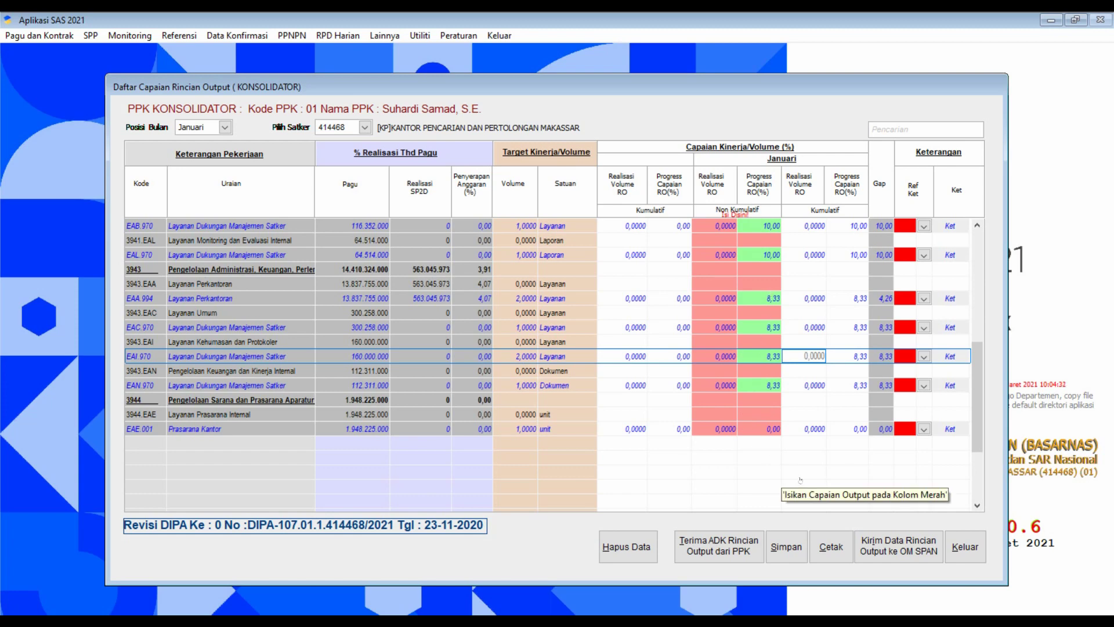
# Save the January consolidated achievements, acknowledging 'Data Berhasil Disimpan!', then save them again.
pyautogui.click(786, 550)
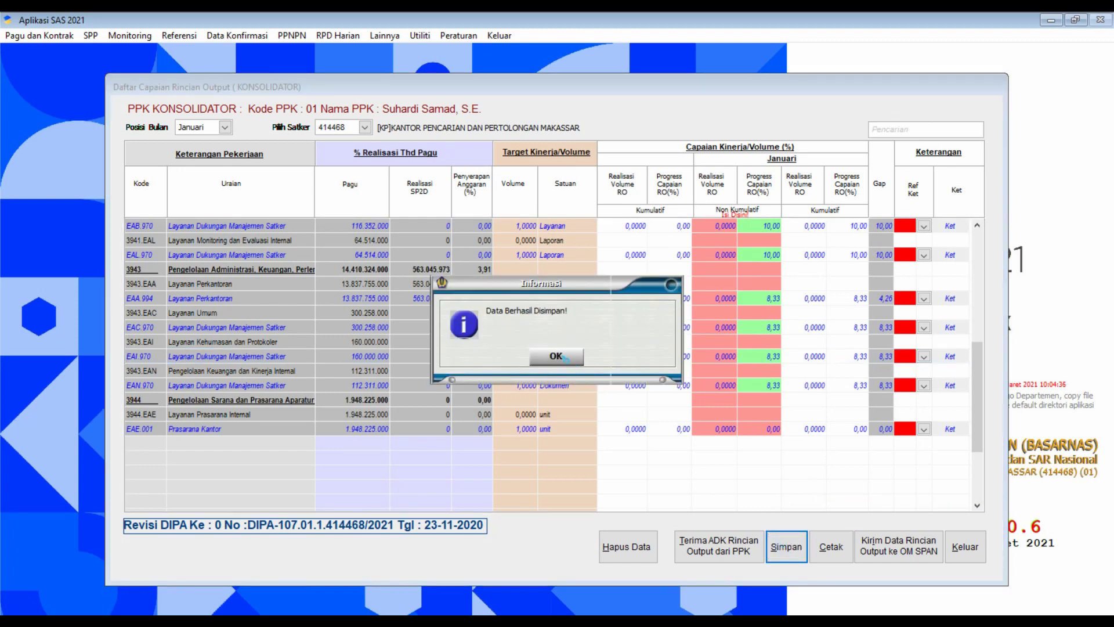
pyautogui.click(560, 356)
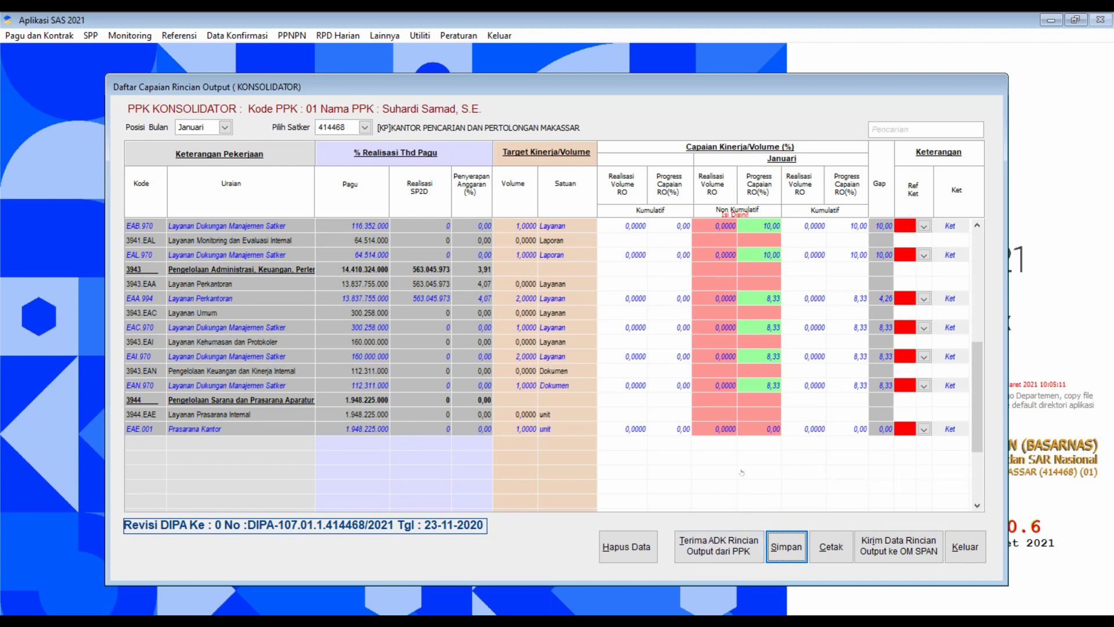
pyautogui.click(715, 554)
pyautogui.click(797, 565)
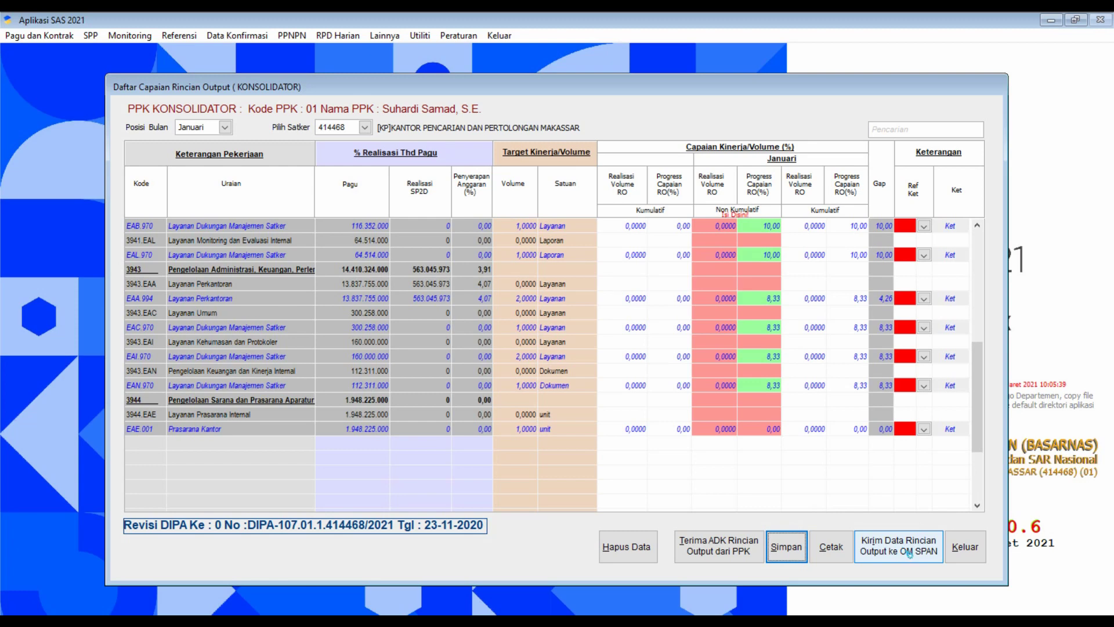
# Export January's output data for OM SPAN to C:\AplikasiSAS2021 as 414468_2021_01_20210313100549.txt.
pyautogui.click(909, 554)
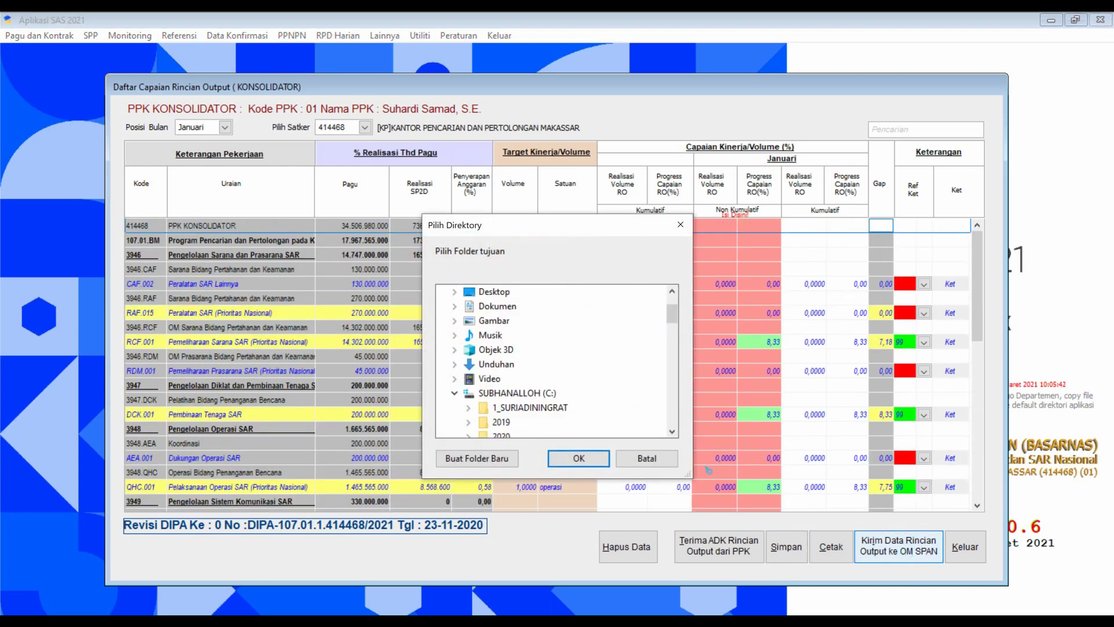
pyautogui.click(672, 432)
pyautogui.click(672, 433)
pyautogui.click(672, 433)
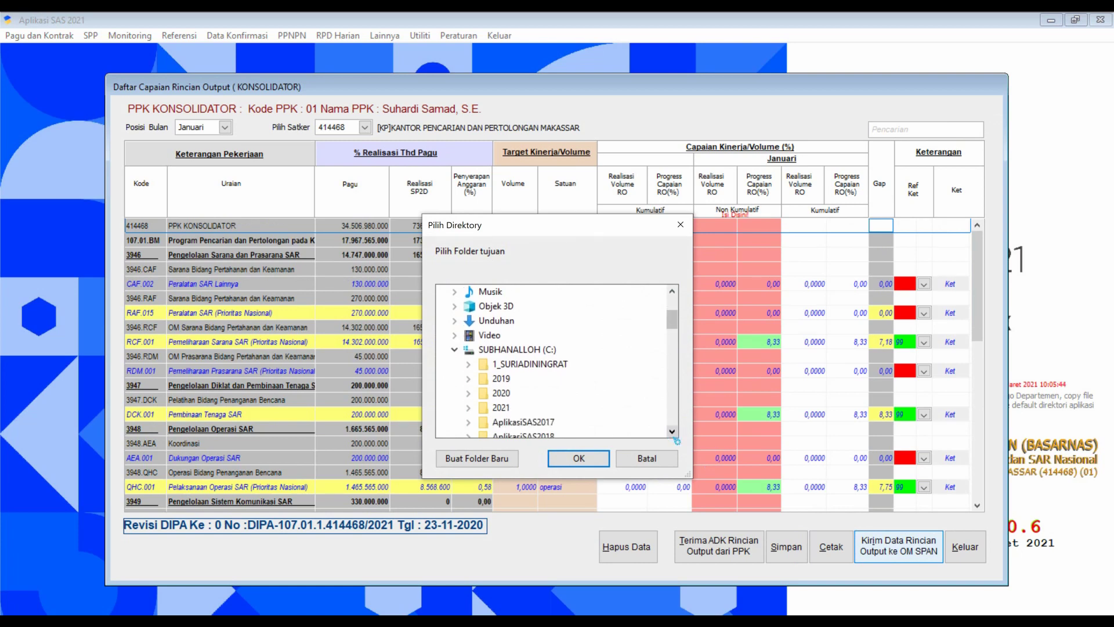
pyautogui.click(671, 432)
pyautogui.click(672, 433)
pyautogui.click(671, 432)
pyautogui.click(672, 433)
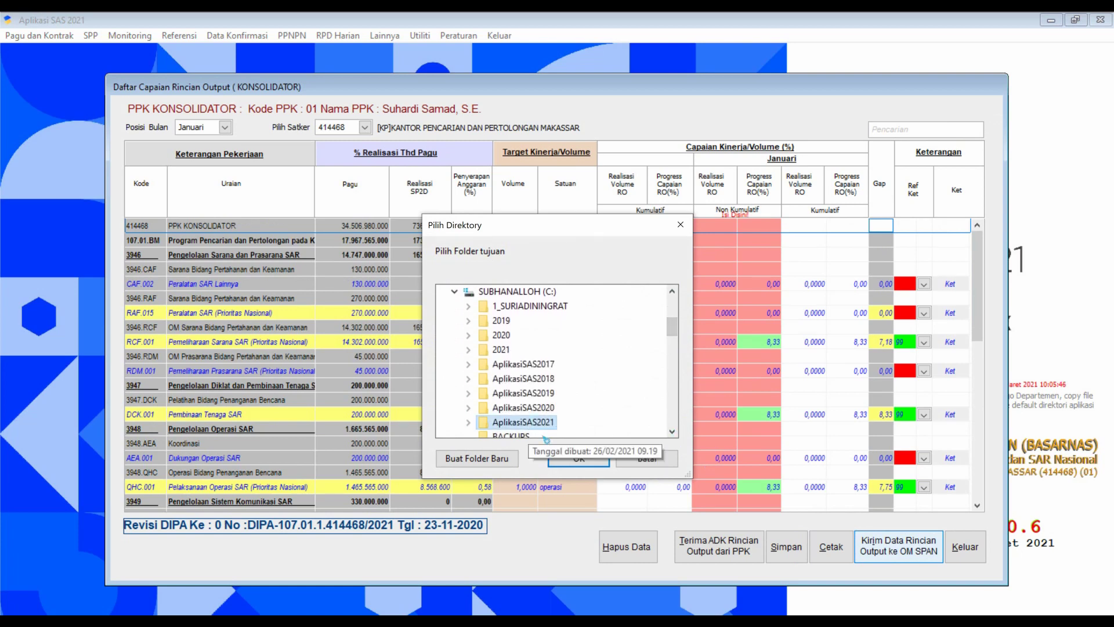
pyautogui.click(578, 460)
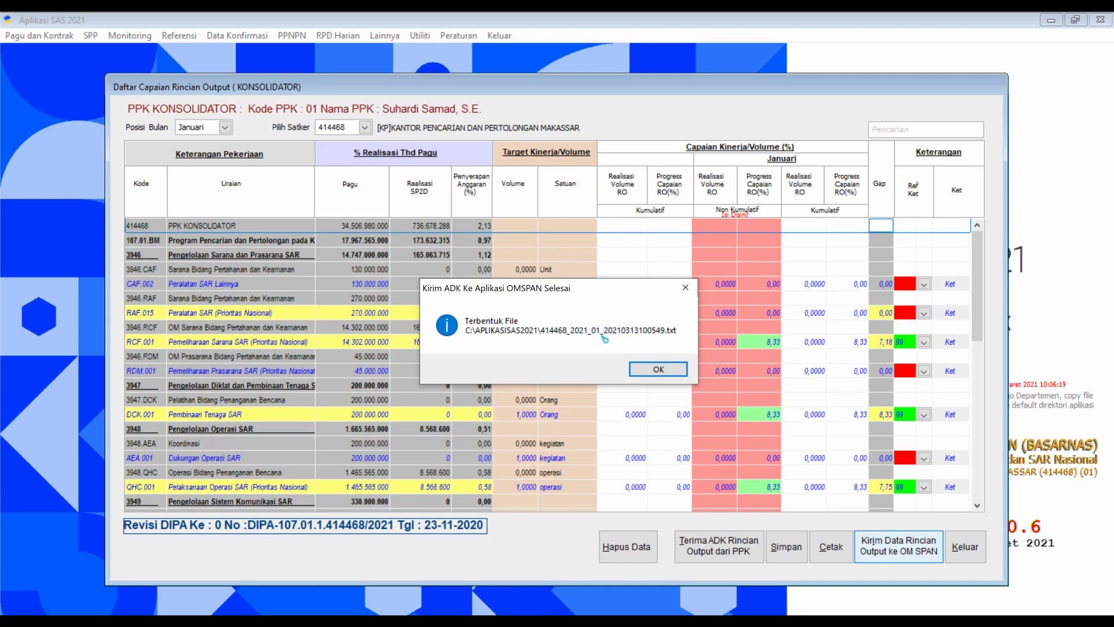
pyautogui.click(654, 369)
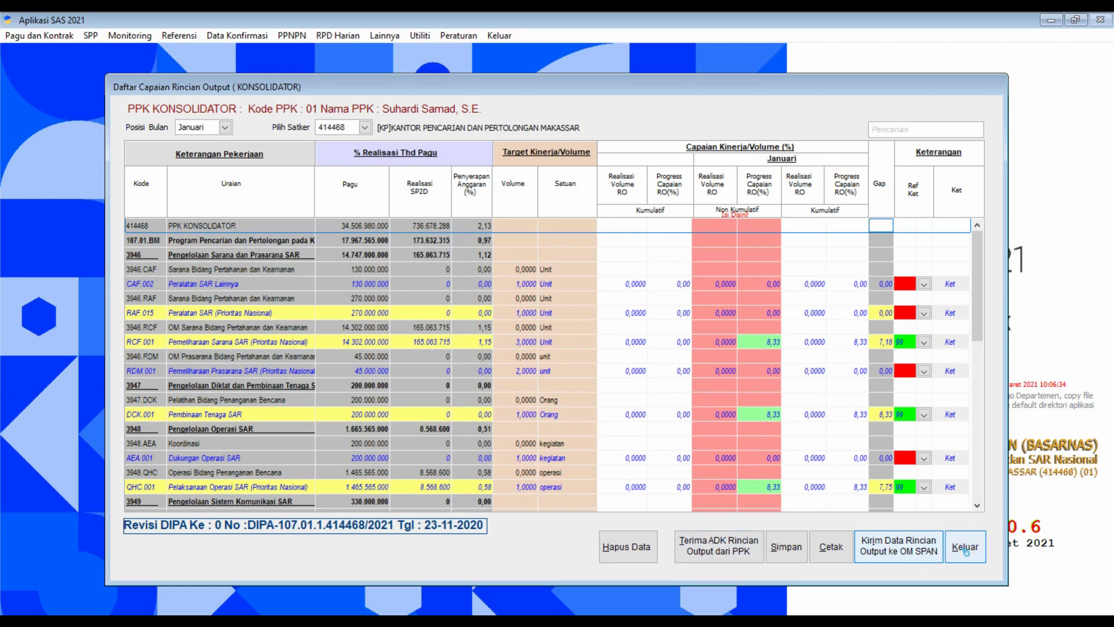
# Close the consolidator list and open Pagu dan Kontrak > Capaian Output.
pyautogui.click(965, 550)
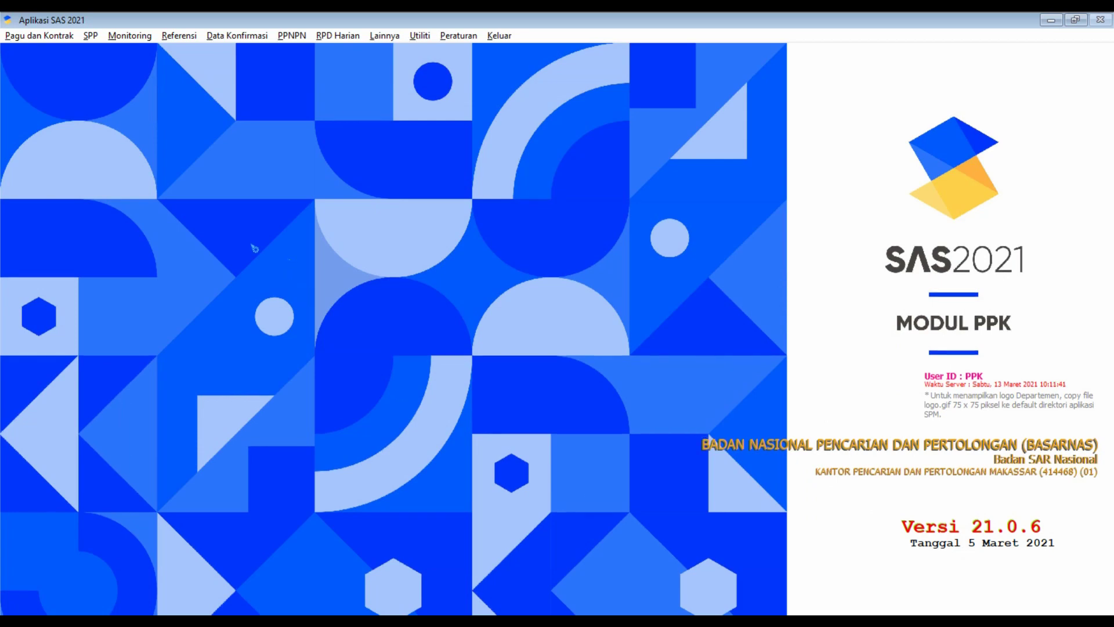
pyautogui.click(60, 36)
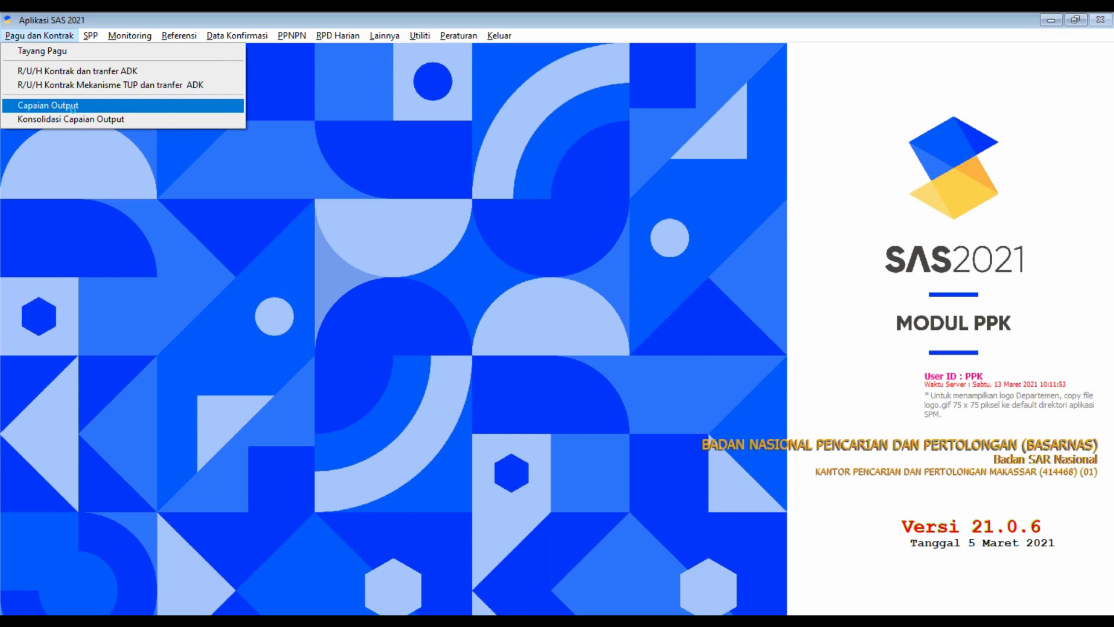
pyautogui.click(72, 105)
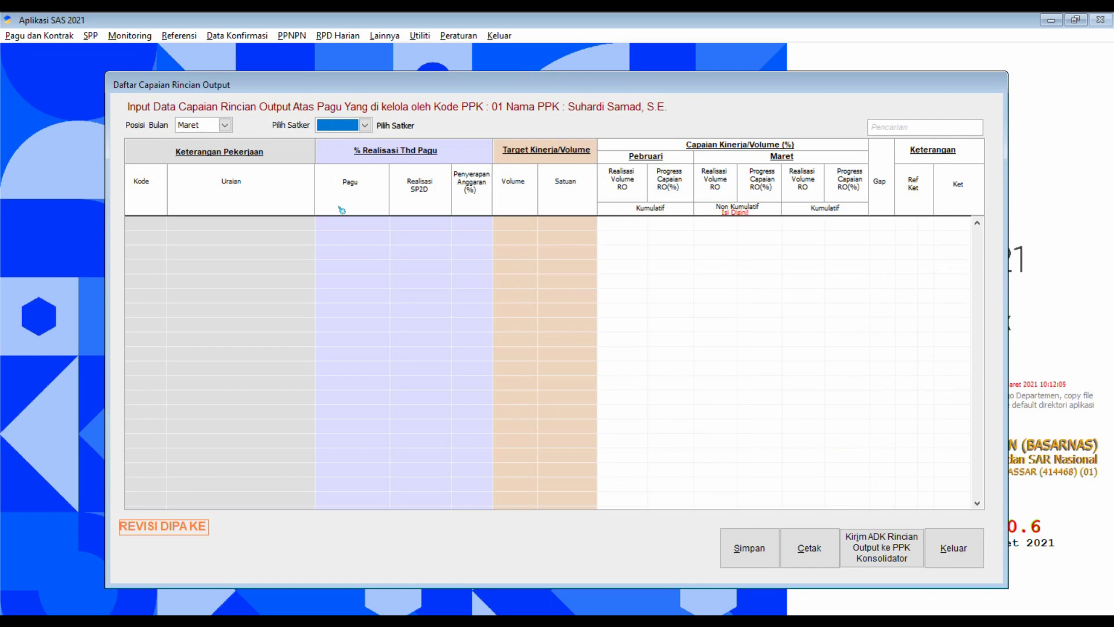
# Set the reporting month to Pebruari and load work unit 414468.
pyautogui.click(225, 125)
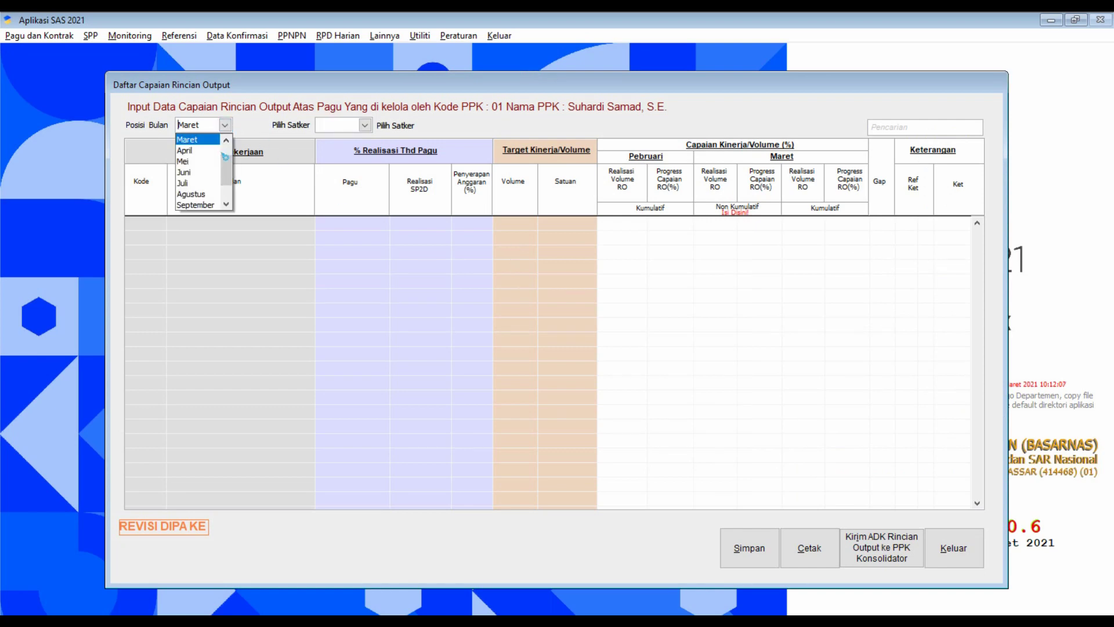
pyautogui.click(226, 139)
pyautogui.click(216, 142)
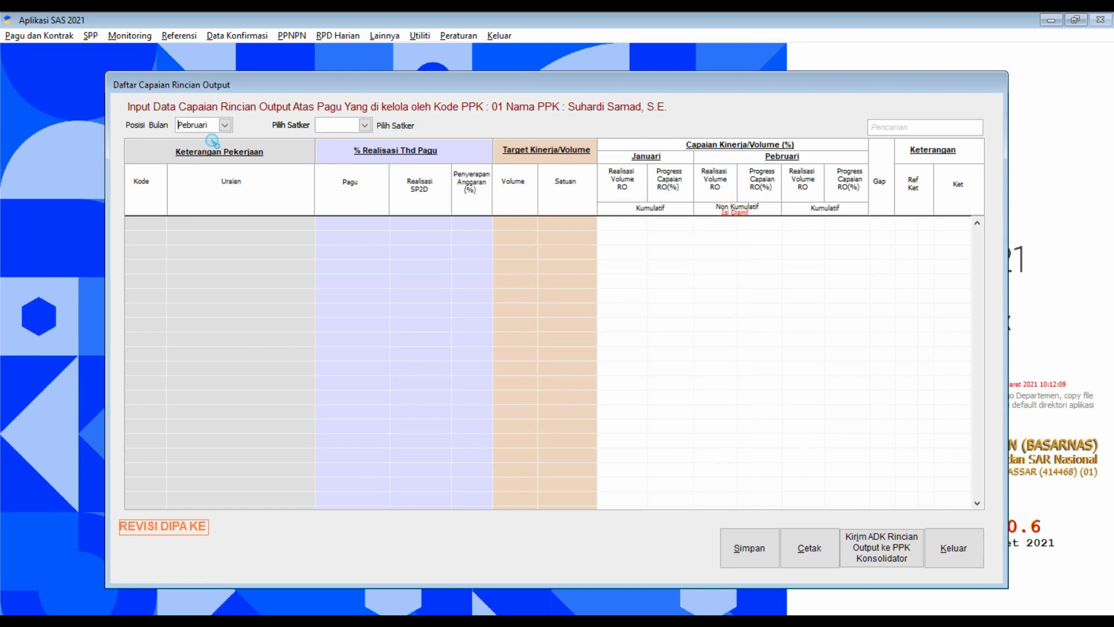
pyautogui.click(364, 125)
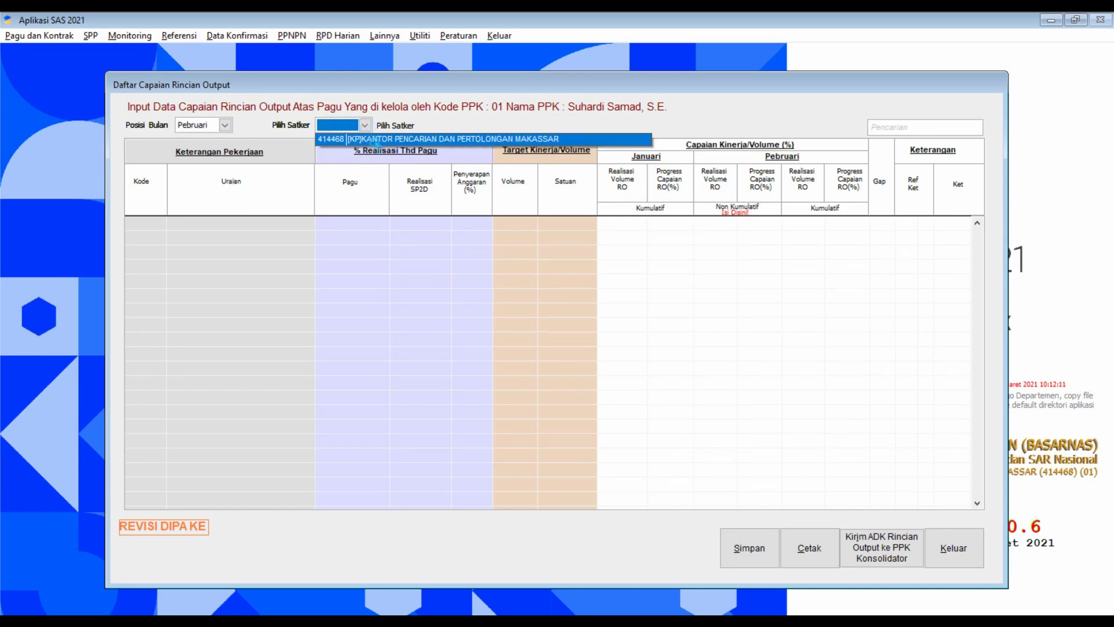
pyautogui.click(377, 141)
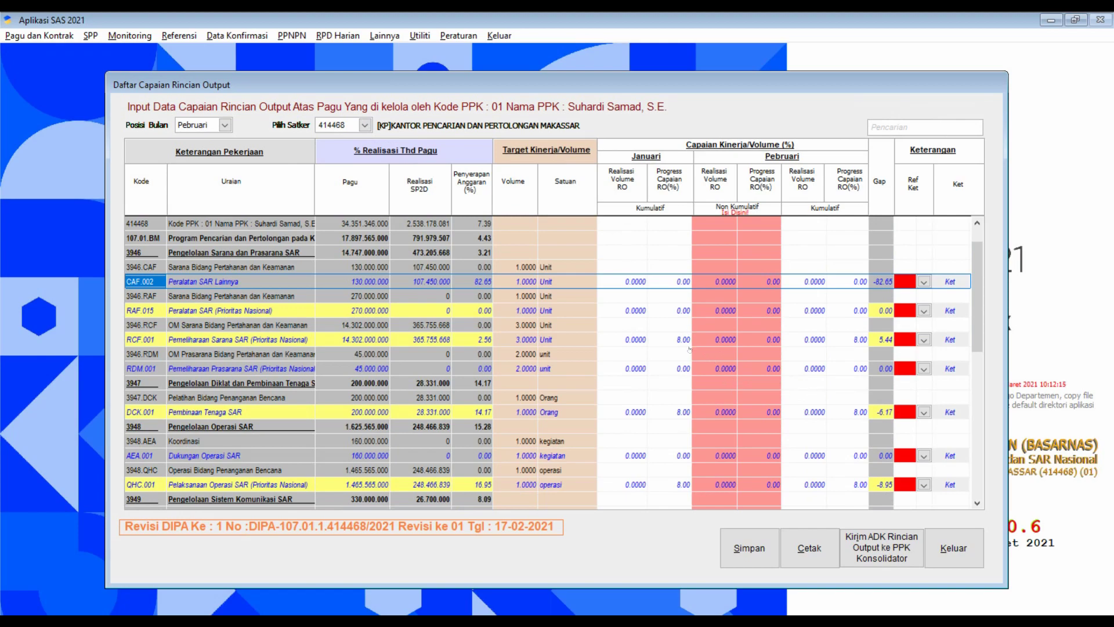
# Review the February output rows against the Excel achievement sheet.
pyautogui.scroll(-15, 689, 349)
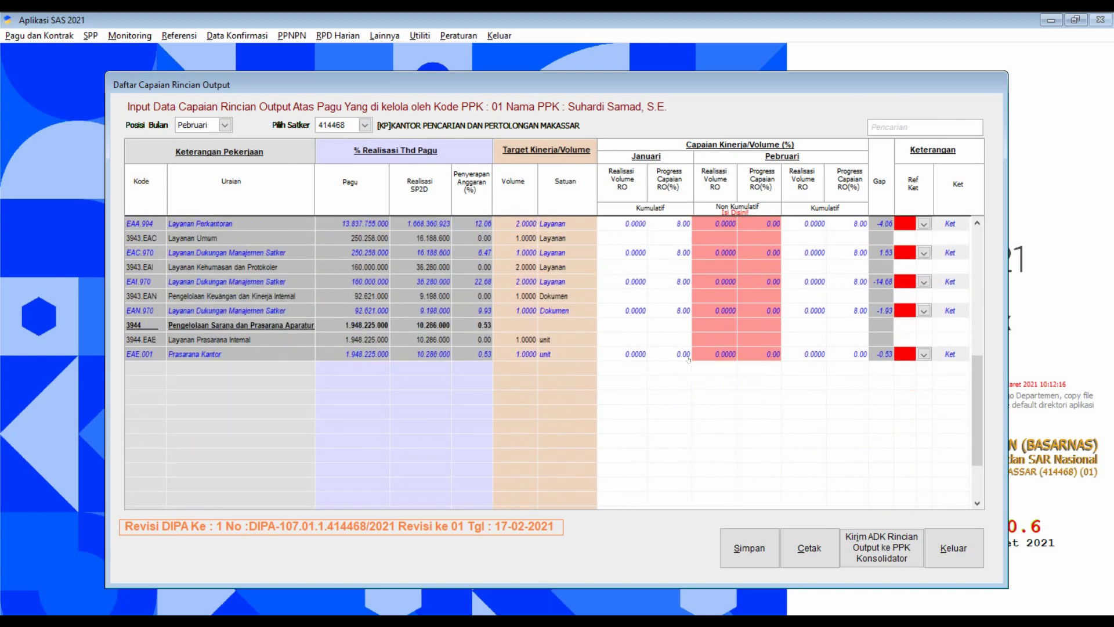
pyautogui.scroll(15, 688, 359)
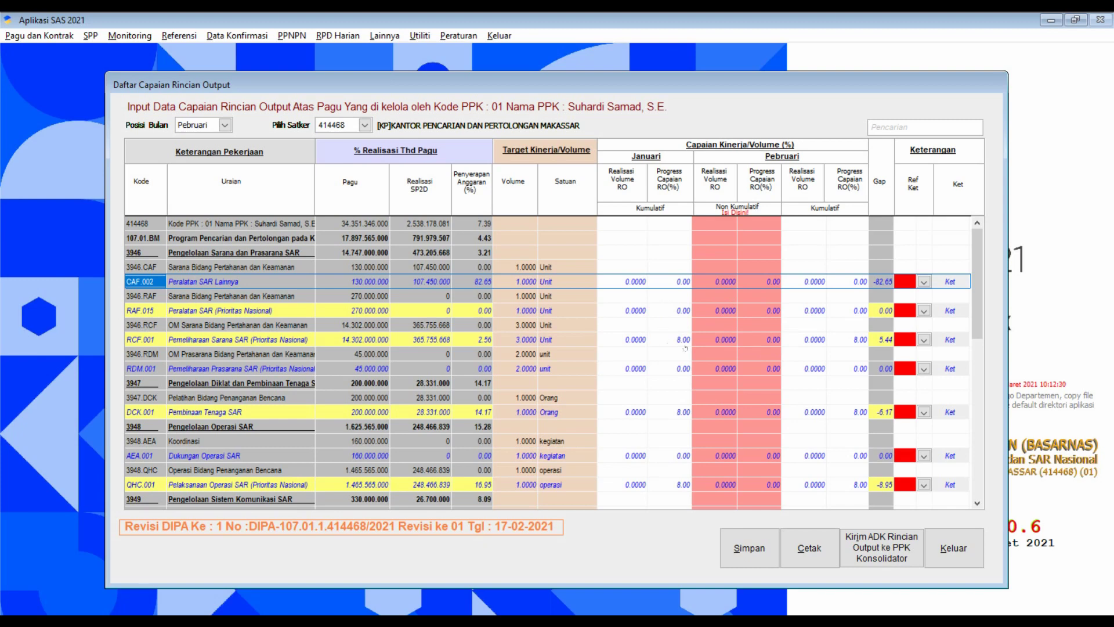
pyautogui.scroll(-3, 666, 361)
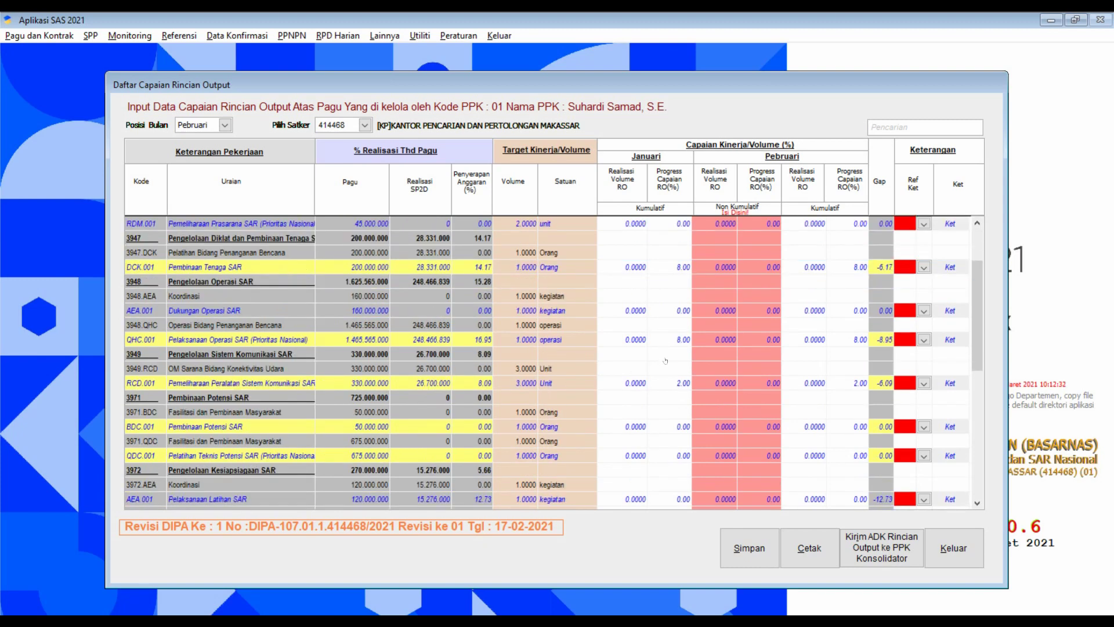
pyautogui.scroll(4, 659, 377)
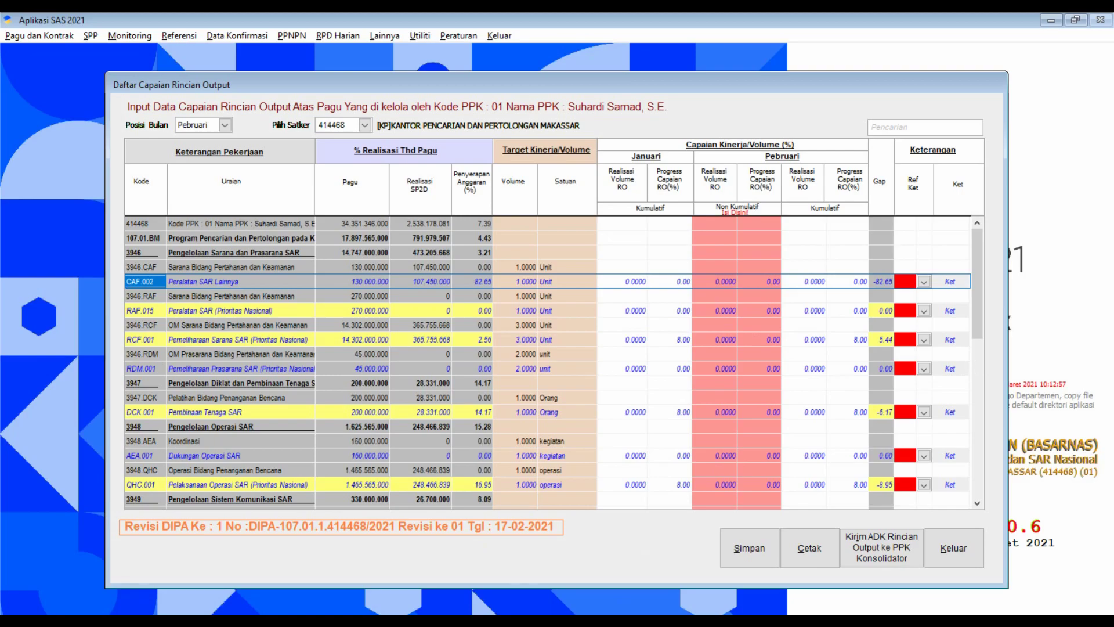
pyautogui.hotkey('alt', 'Tab')
pyautogui.scroll(2, 195, 226)
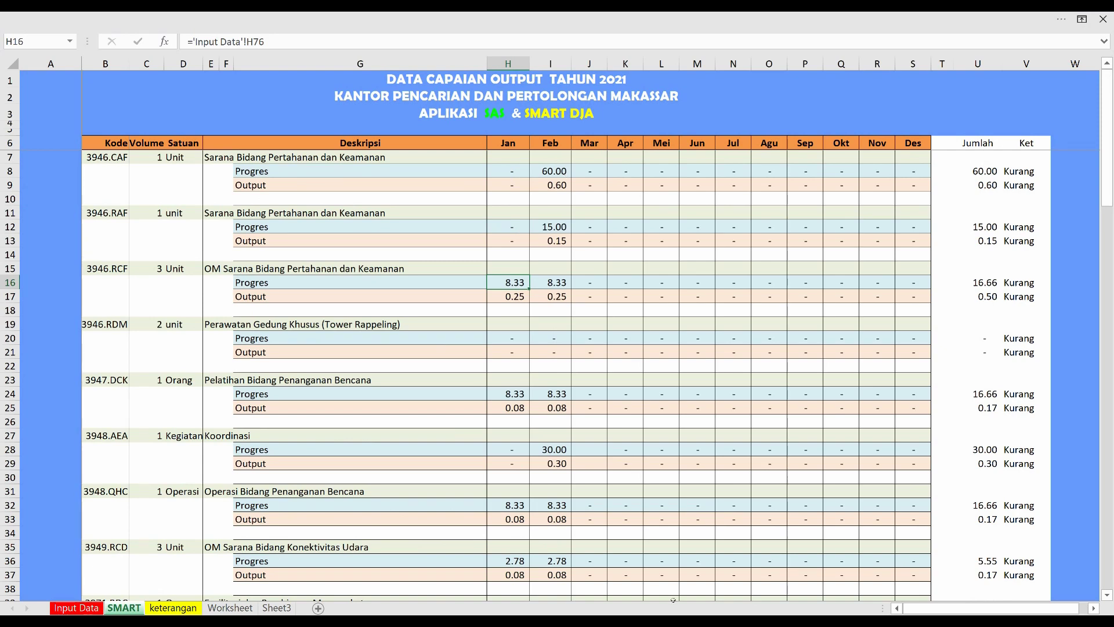
pyautogui.hotkey('alt', 'Tab')
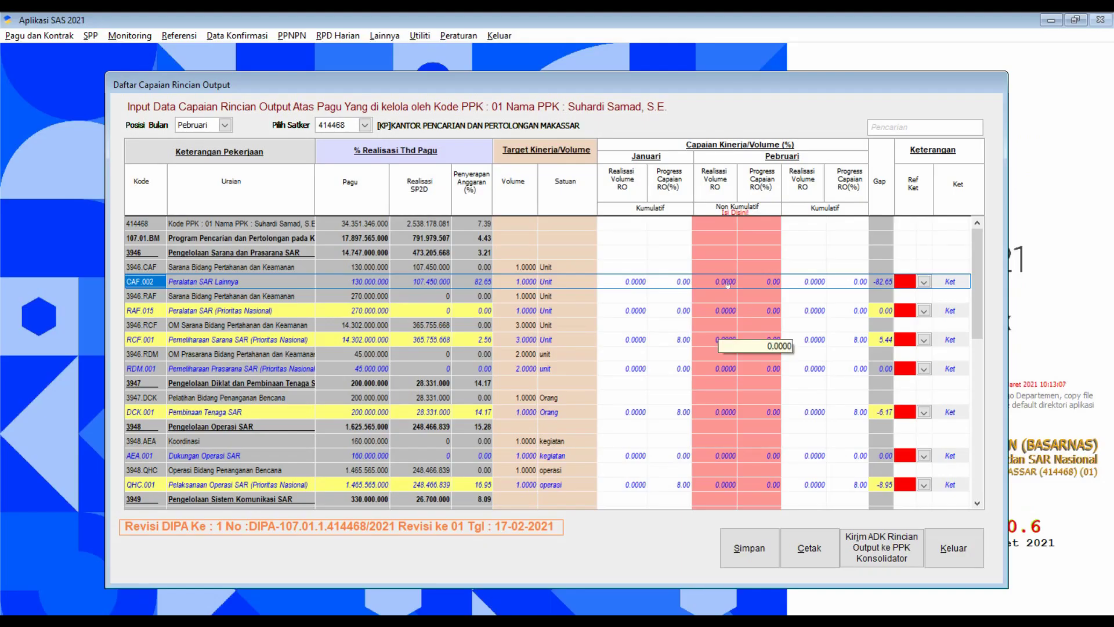
# Enter 60 as CAF.002's February progress and keep it despite the high-achievement warning.
pyautogui.click(727, 283)
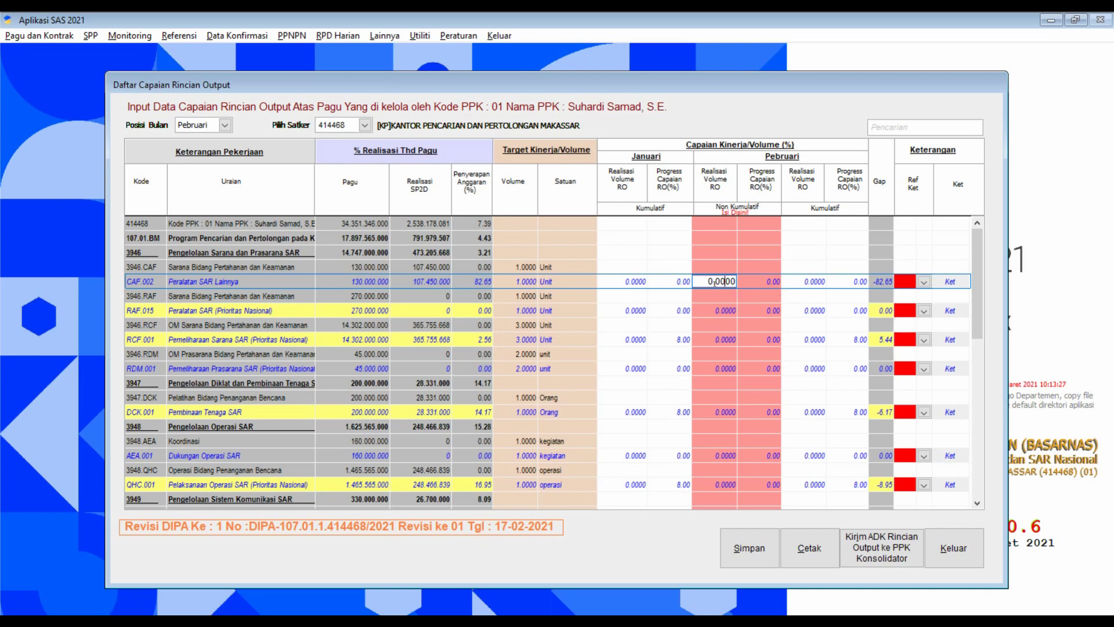
pyautogui.press('Tab')
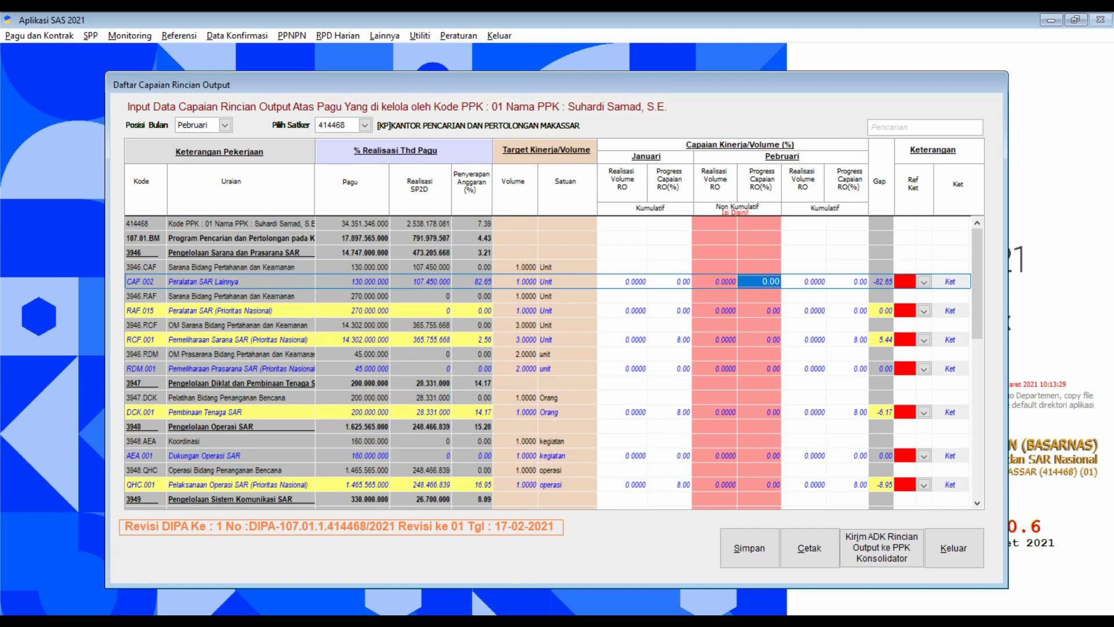
pyautogui.write('60')
pyautogui.press('Return')
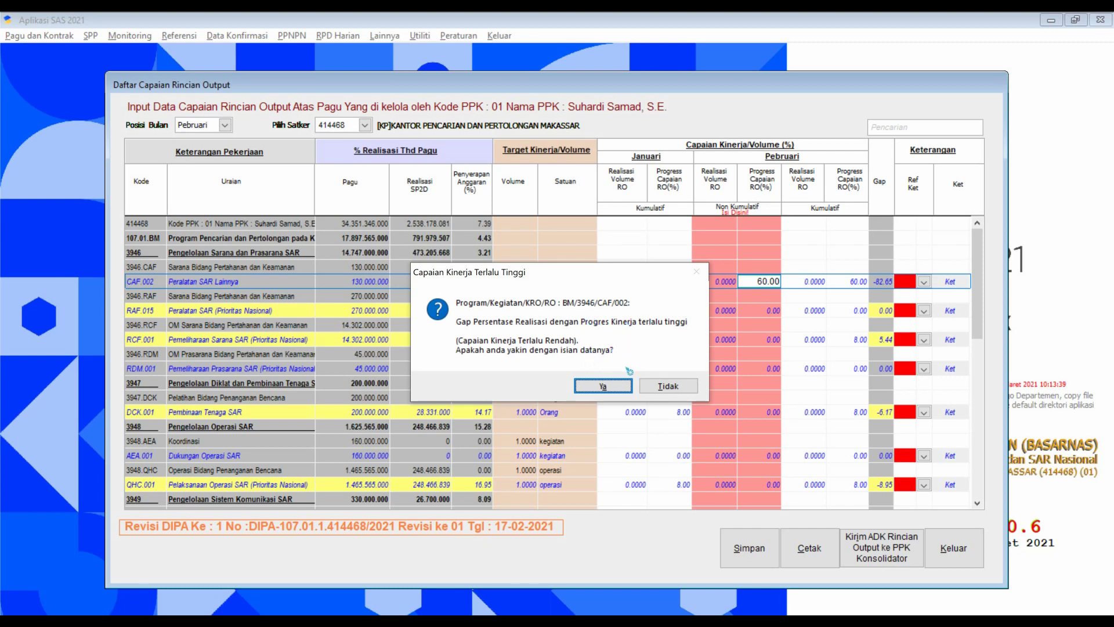
pyautogui.click(615, 388)
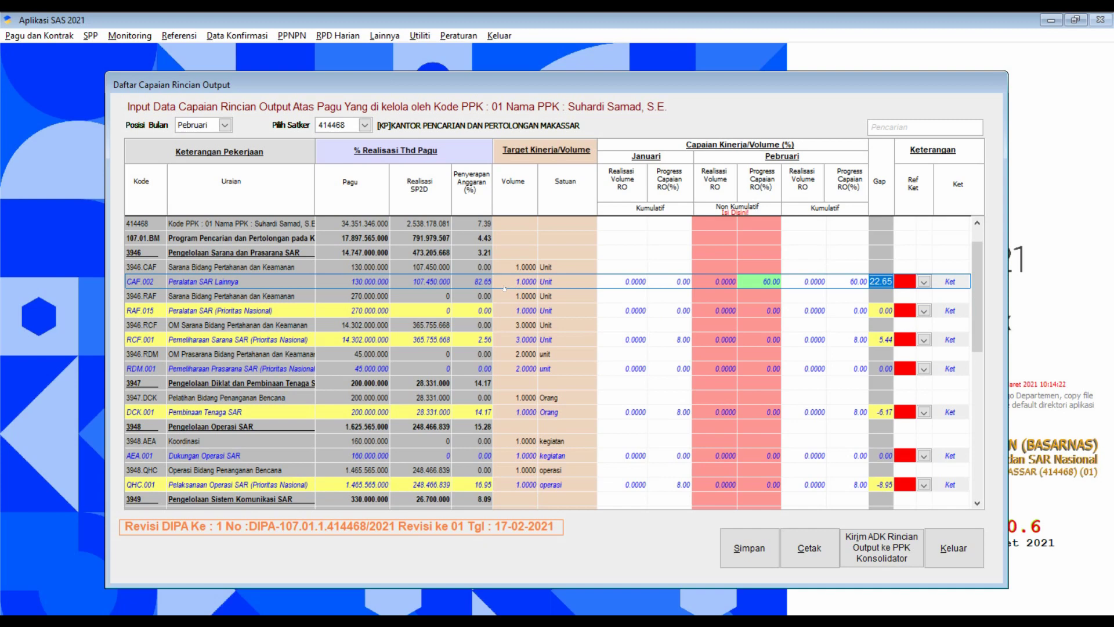
pyautogui.click(514, 598)
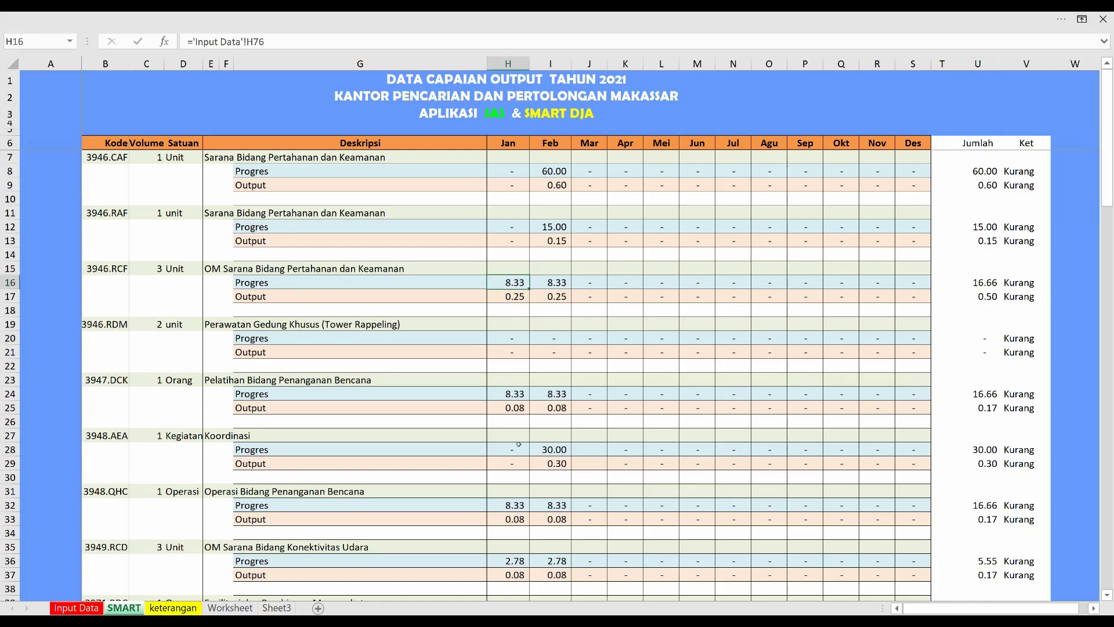
pyautogui.click(76, 607)
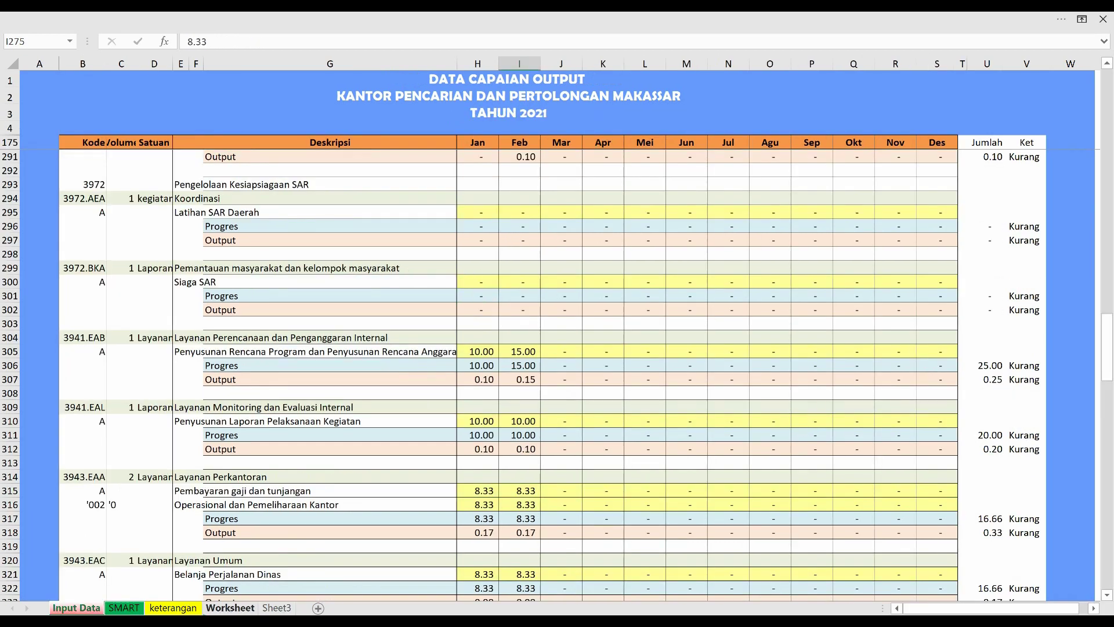
pyautogui.hotkey('ctrl', 'pagedown')
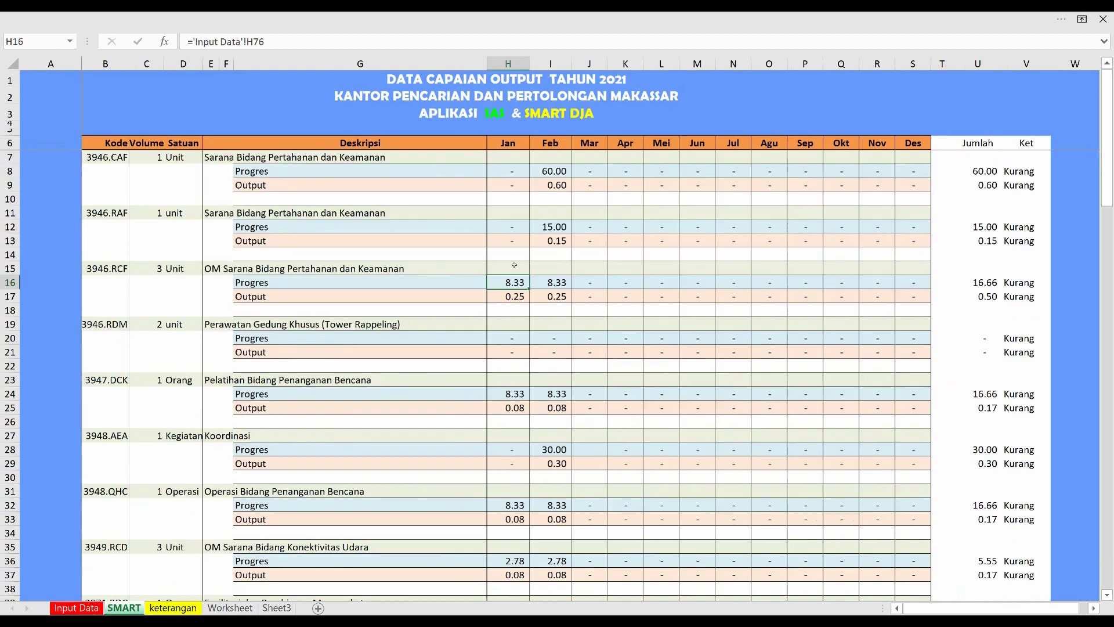
pyautogui.click(90, 607)
pyautogui.scroll(20, 255, 206)
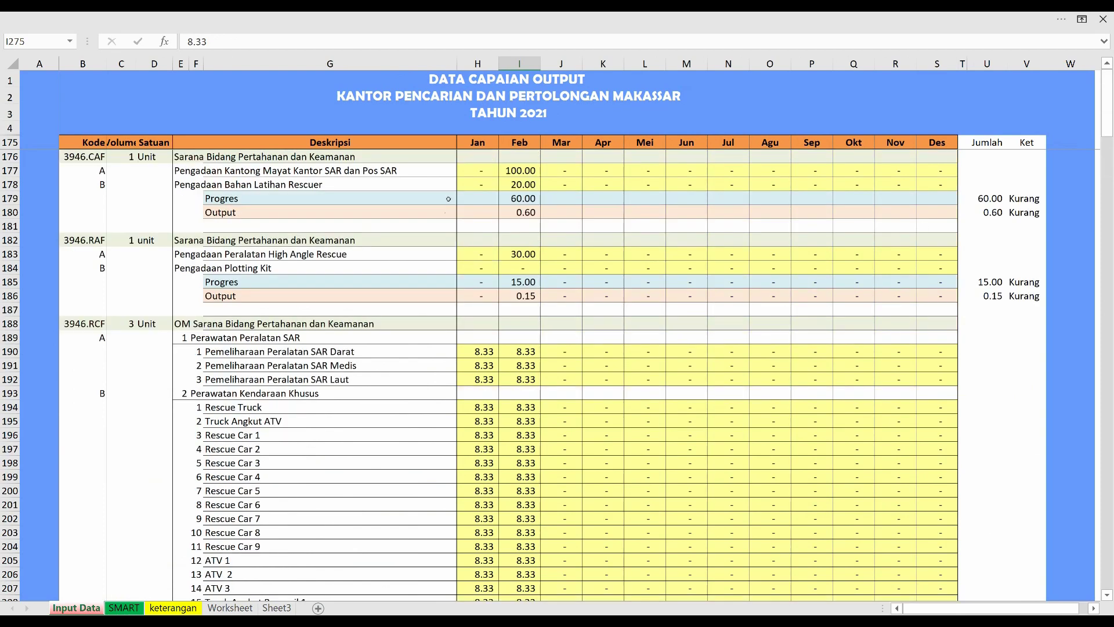
pyautogui.click(475, 185)
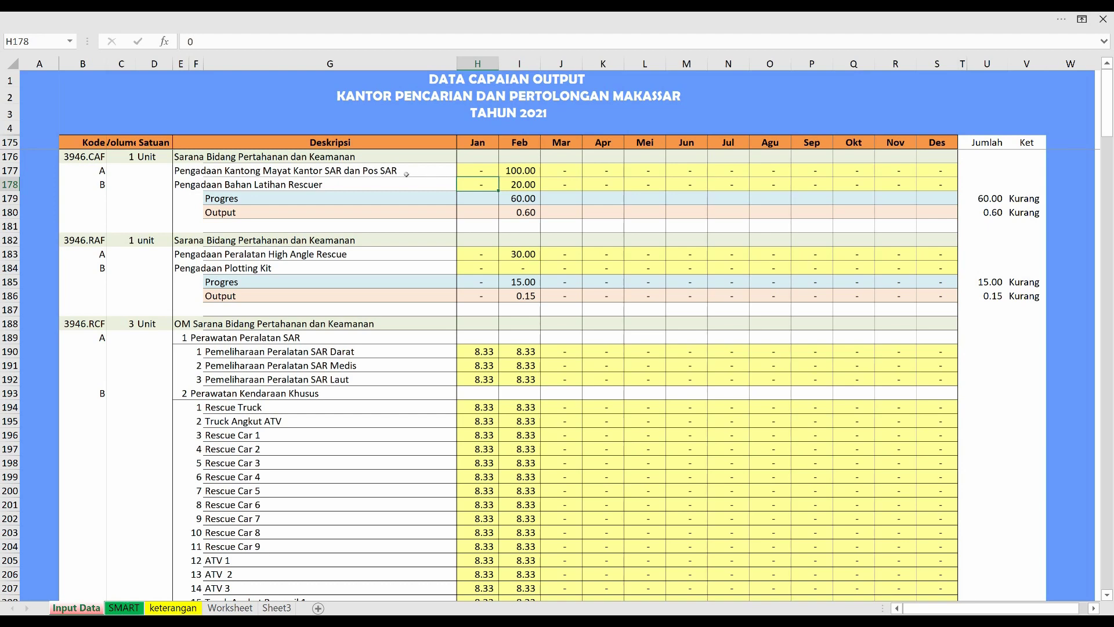
pyautogui.click(525, 171)
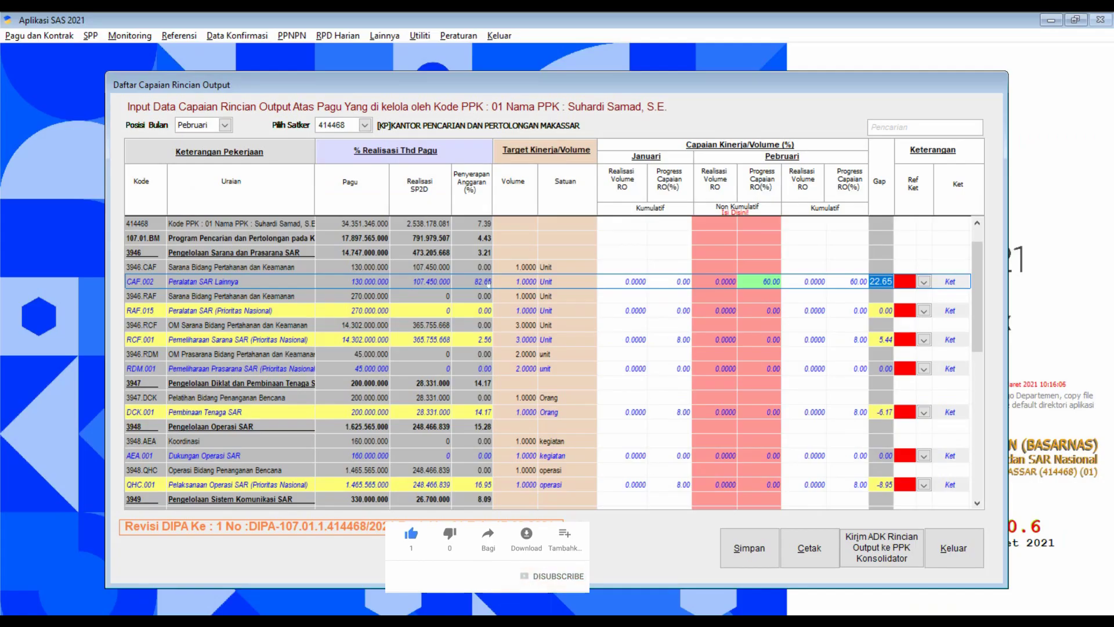
# Choose explanation reference 99 Lainnya for CAF.002.
pyautogui.click(924, 283)
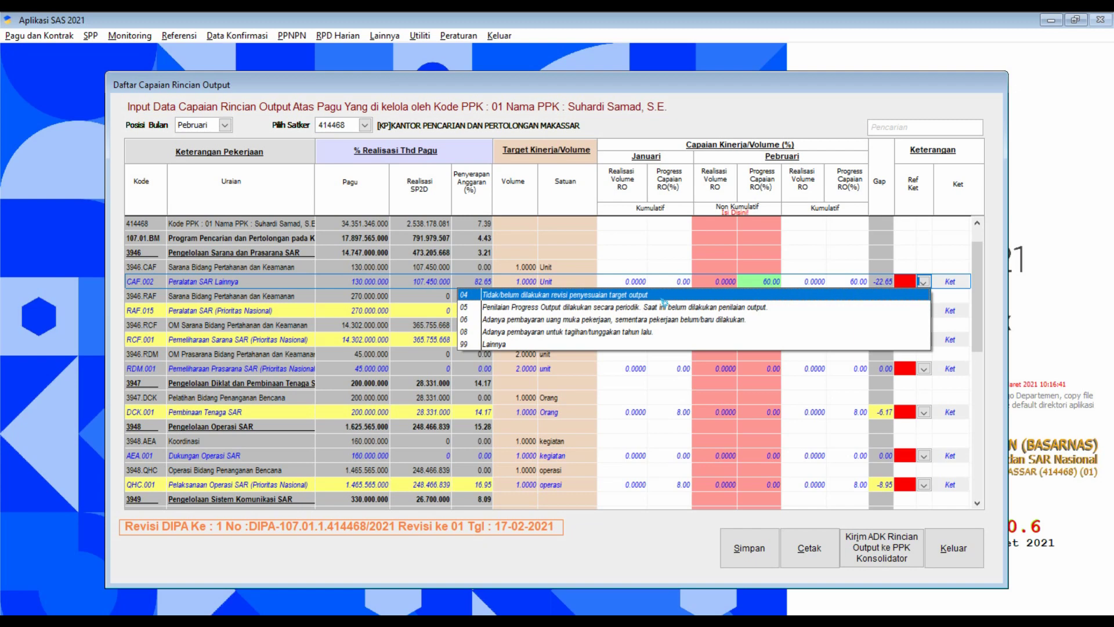
pyautogui.click(604, 345)
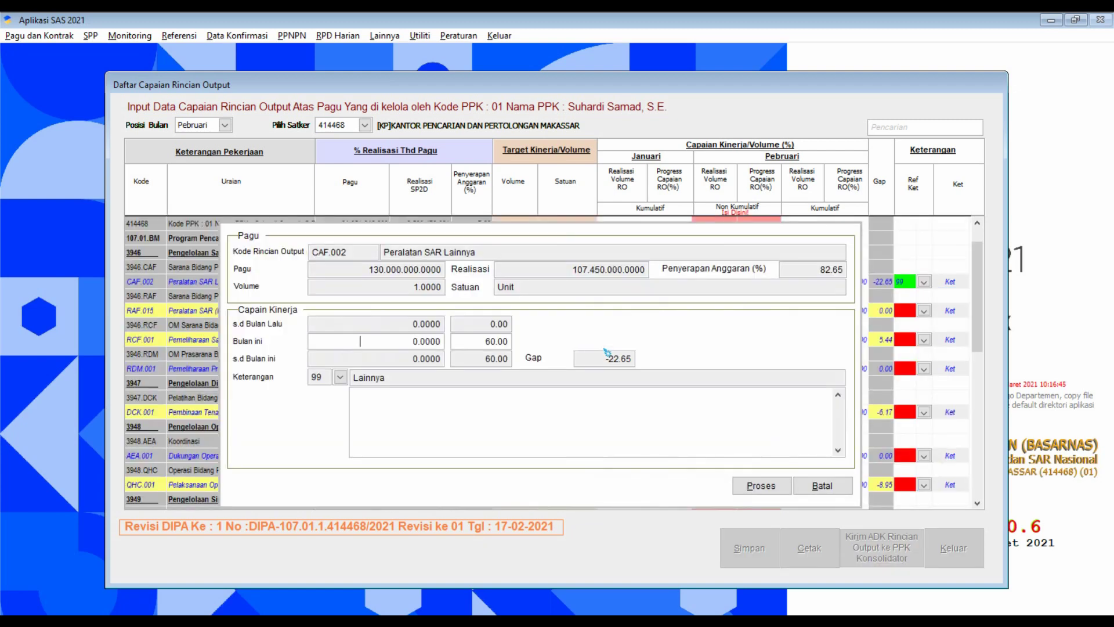
# Write CAF.002's explanation 'RCRO lebih kecil dari PA karena salah komponen VRO...' and apply it.
pyautogui.click(467, 407)
pyautogui.write('R')
pyautogui.write('C')
pyautogui.write('R')
pyautogui.write('O')
pyautogui.write(' lebih')
pyautogui.write(' ke')
pyautogui.write('cil da')
pyautogui.write('ri')
pyautogui.write(' PA ka')
pyautogui.write('rena')
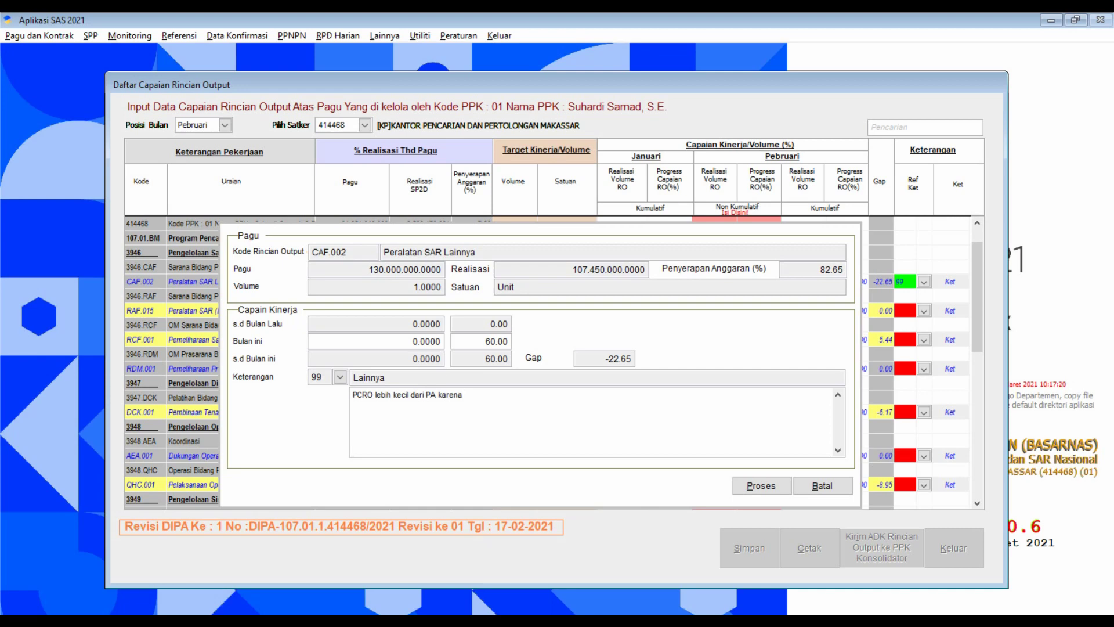
pyautogui.write('salah komponen VRO telah sele')
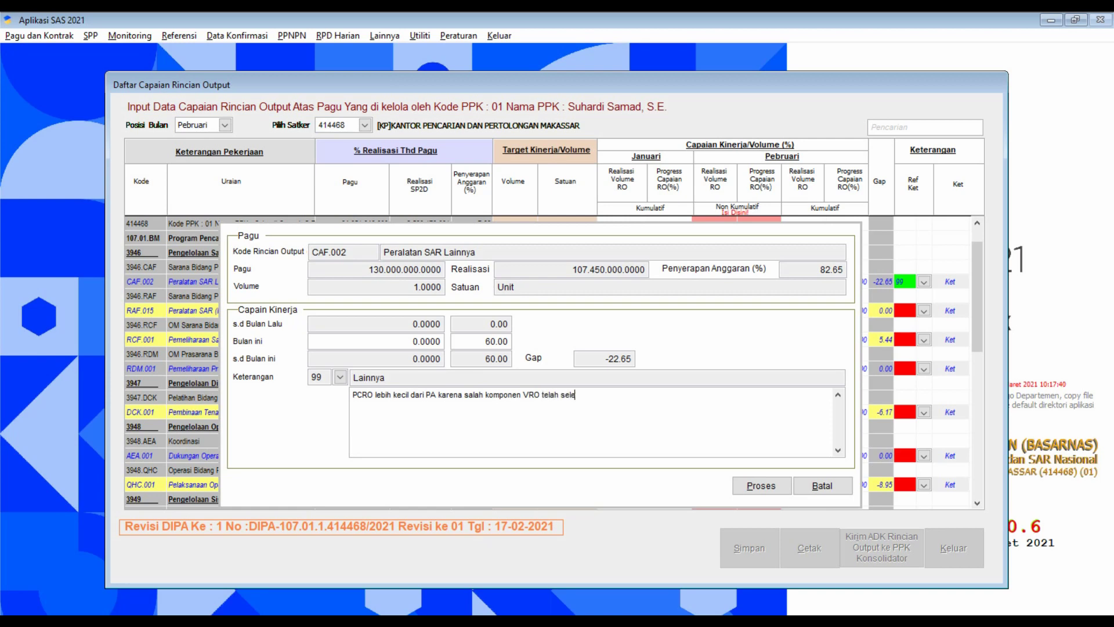
pyautogui.write('sai dengan anggaran lebih besar da')
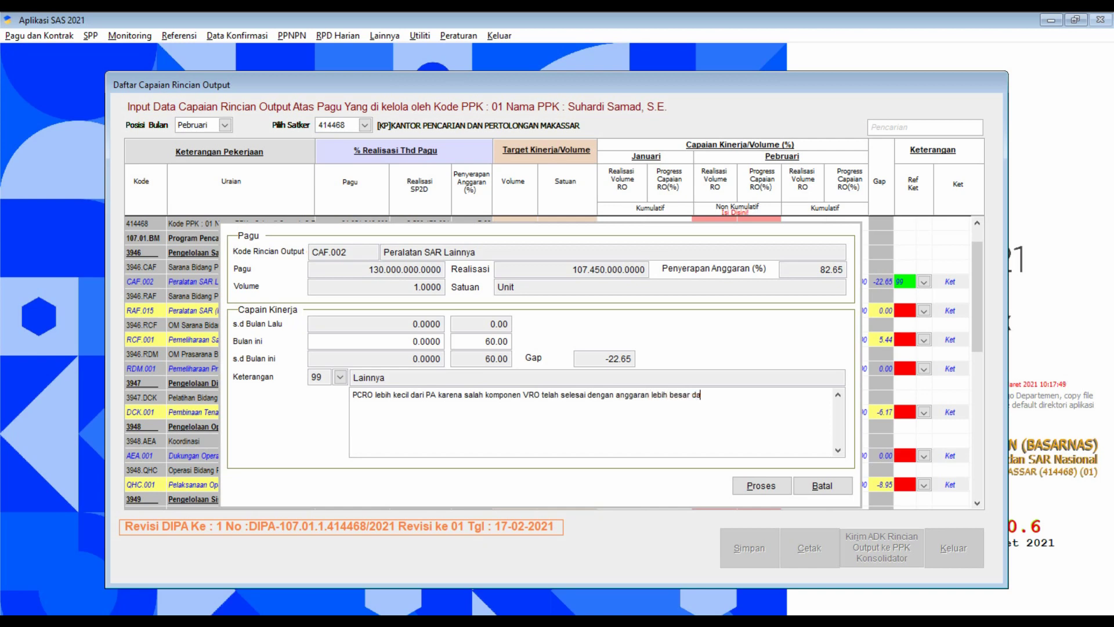
pyautogui.write('ripada komponen yang belum s')
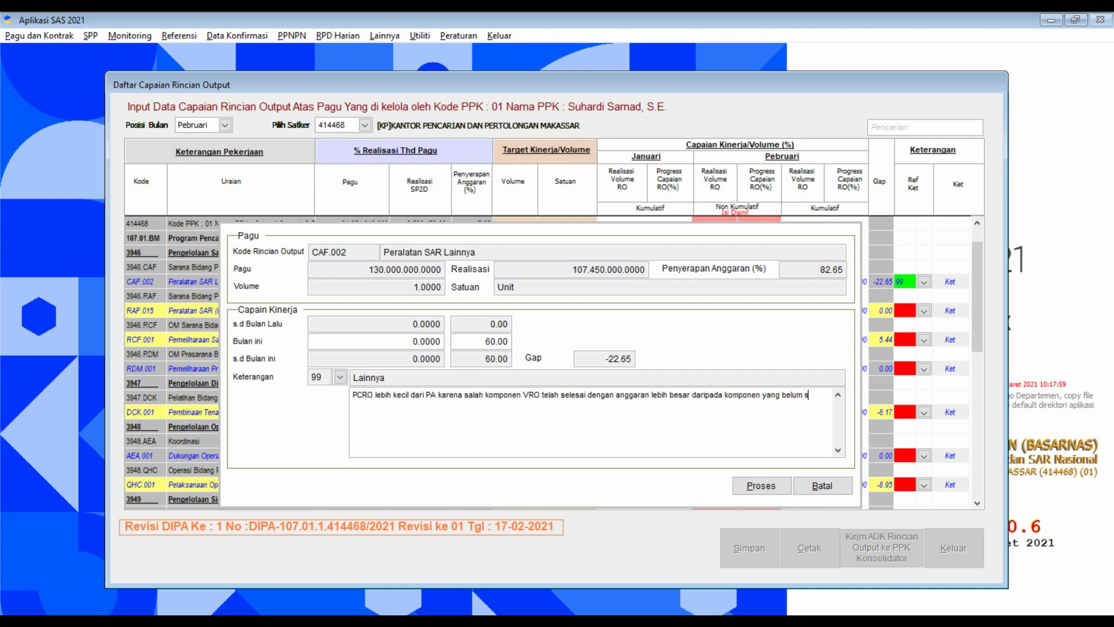
pyautogui.write('elesai.')
pyautogui.click(753, 490)
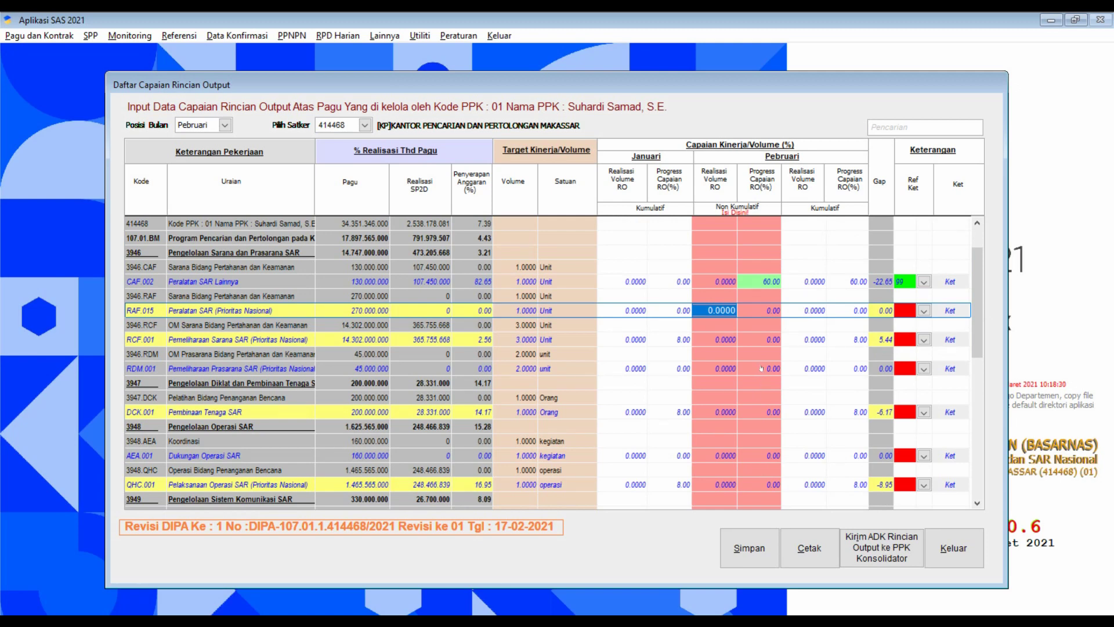
# Save the February achievements and acknowledge 'Data Berhasil Disimpan!'.
pyautogui.click(754, 438)
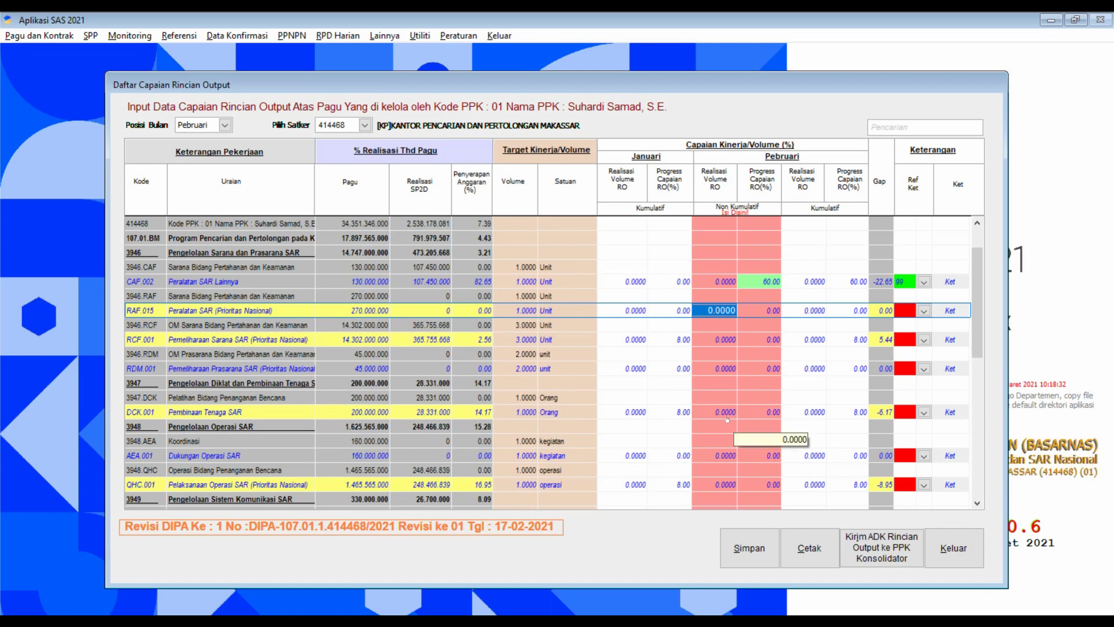
pyautogui.scroll(-5, 754, 438)
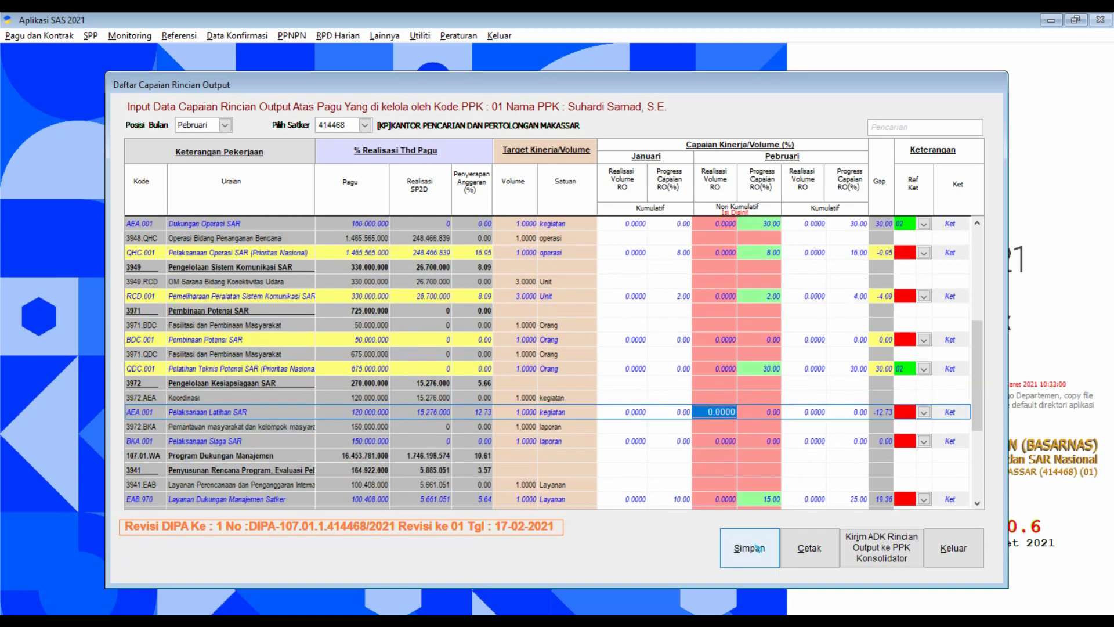
pyautogui.click(757, 547)
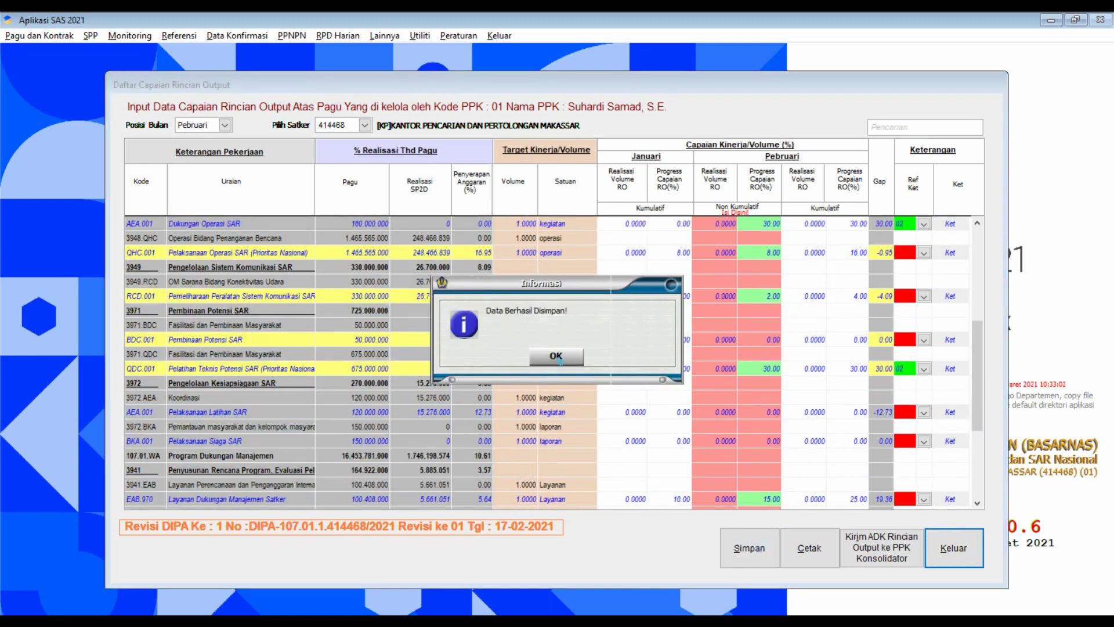
pyautogui.click(557, 358)
# Start sending the output ADK to the PPK Konsolidator.
pyautogui.click(805, 411)
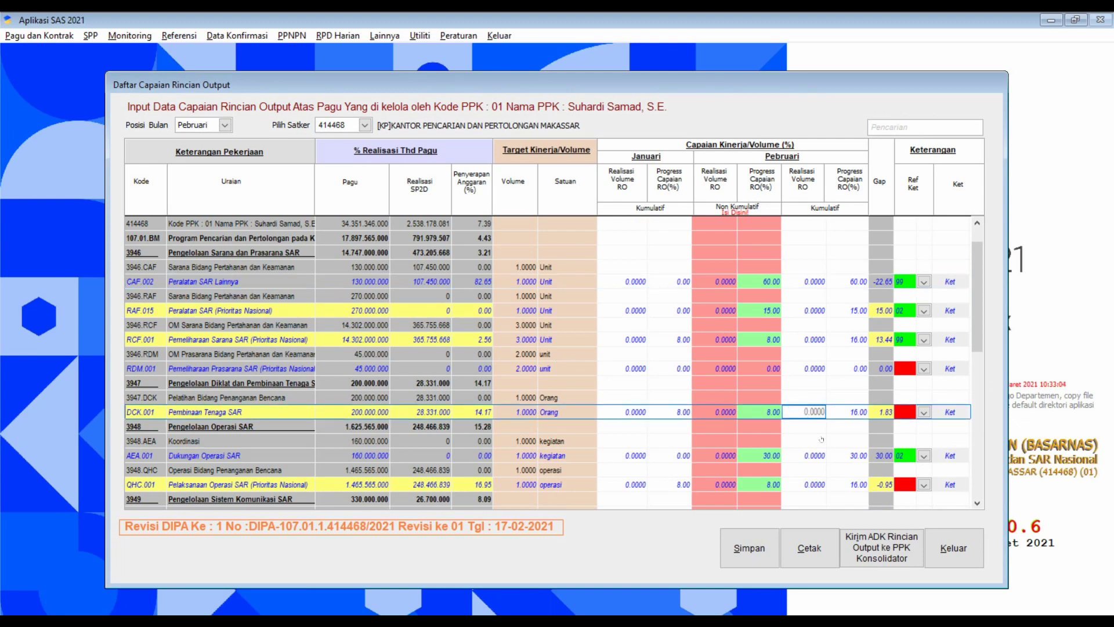
pyautogui.scroll(-5, 864, 502)
pyautogui.scroll(-2, 844, 502)
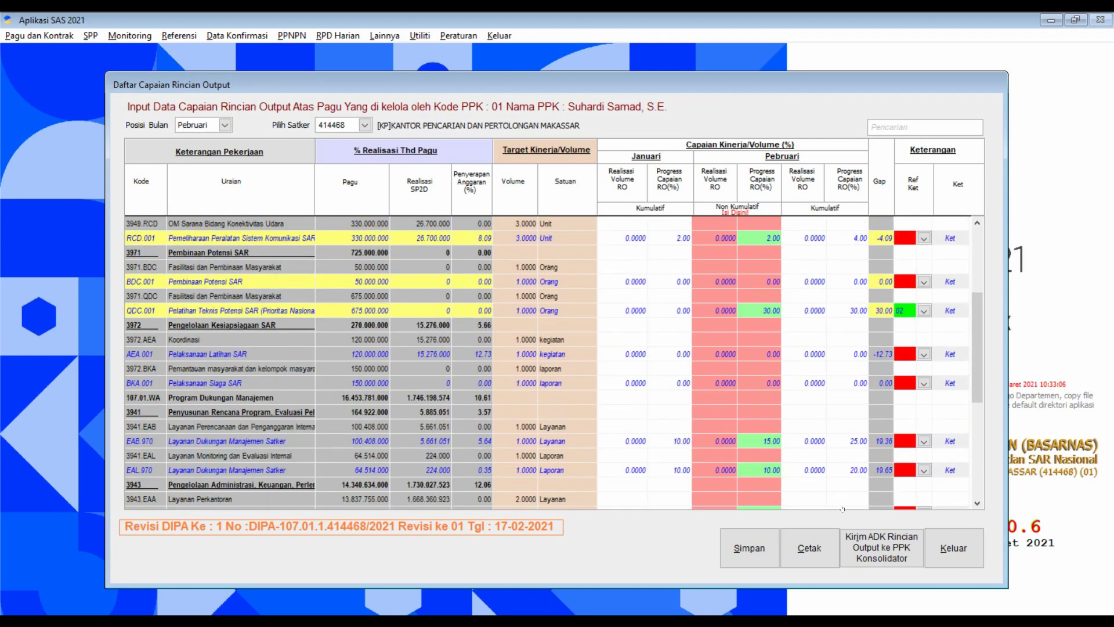
pyautogui.click(874, 547)
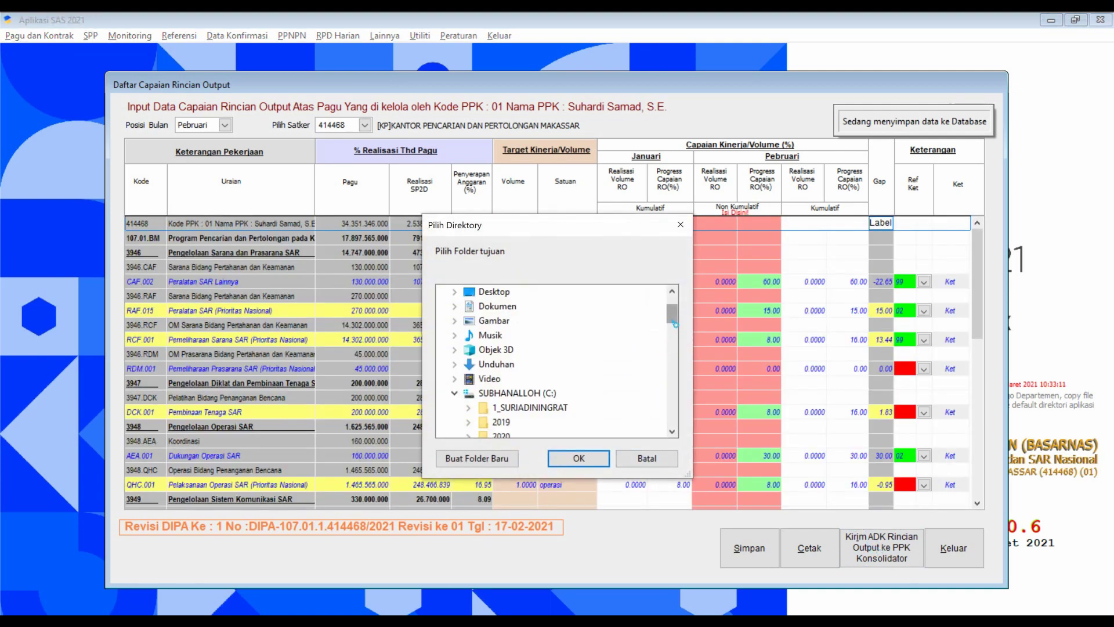
# Export ADK file 414468_2021_02_01.out to C:\AplikasiSAS2021, retrying after the 'Belum Pilih Folder' error.
pyautogui.click(647, 460)
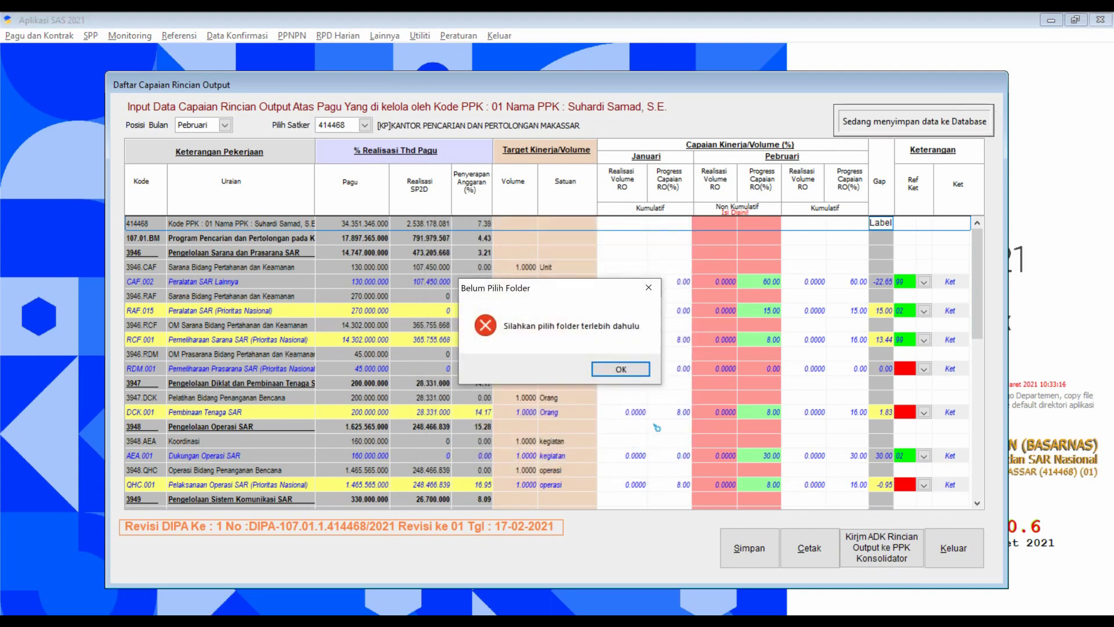
pyautogui.click(630, 369)
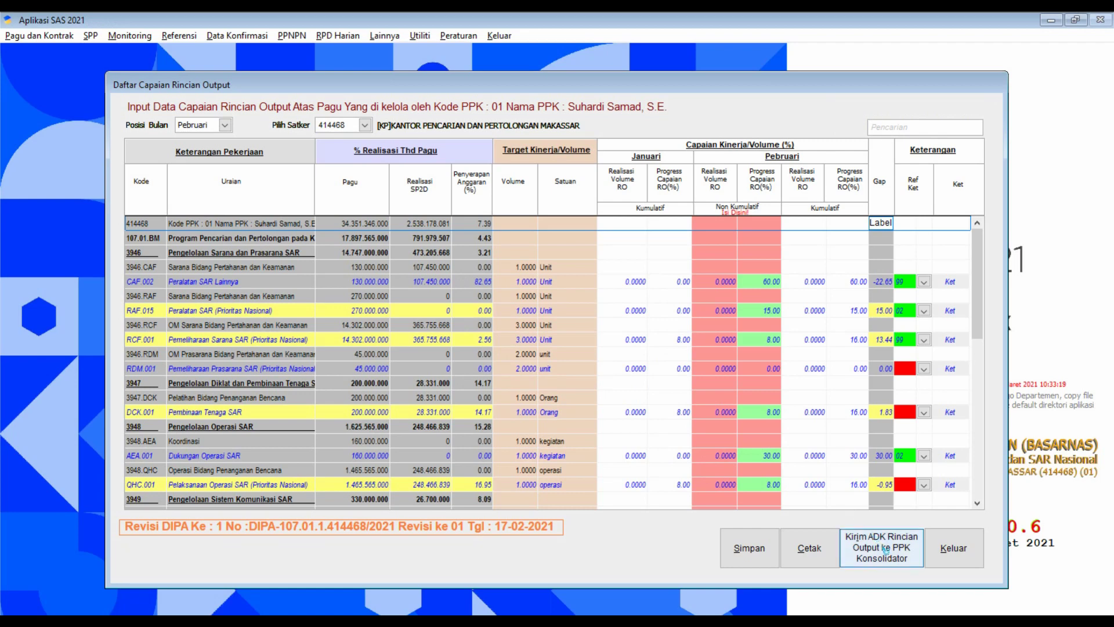
pyautogui.scroll(-5, 842, 480)
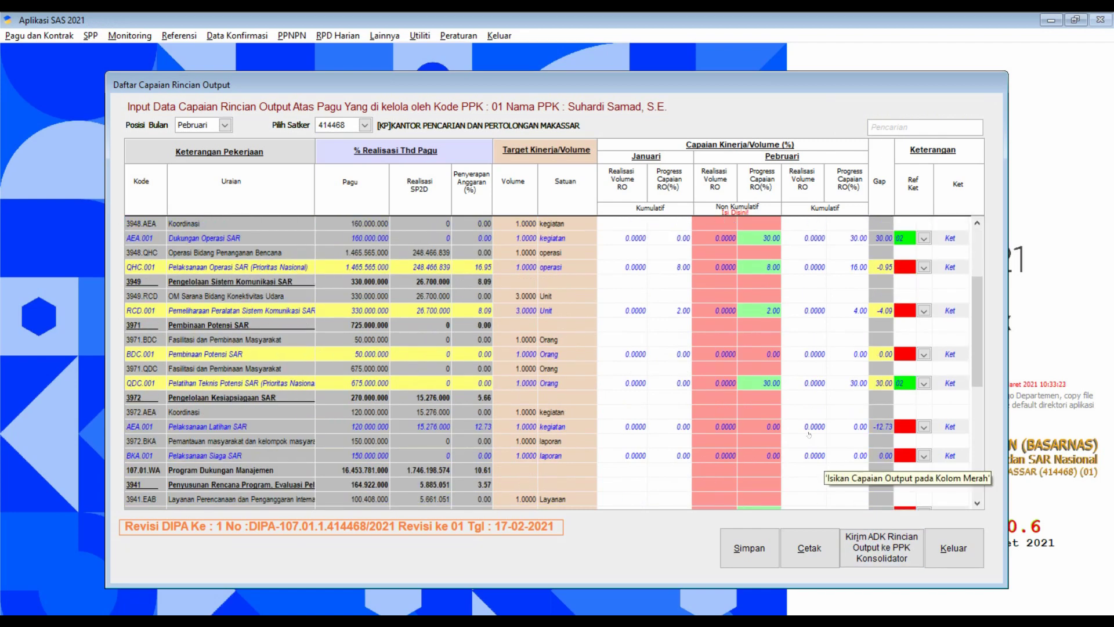
pyautogui.click(882, 547)
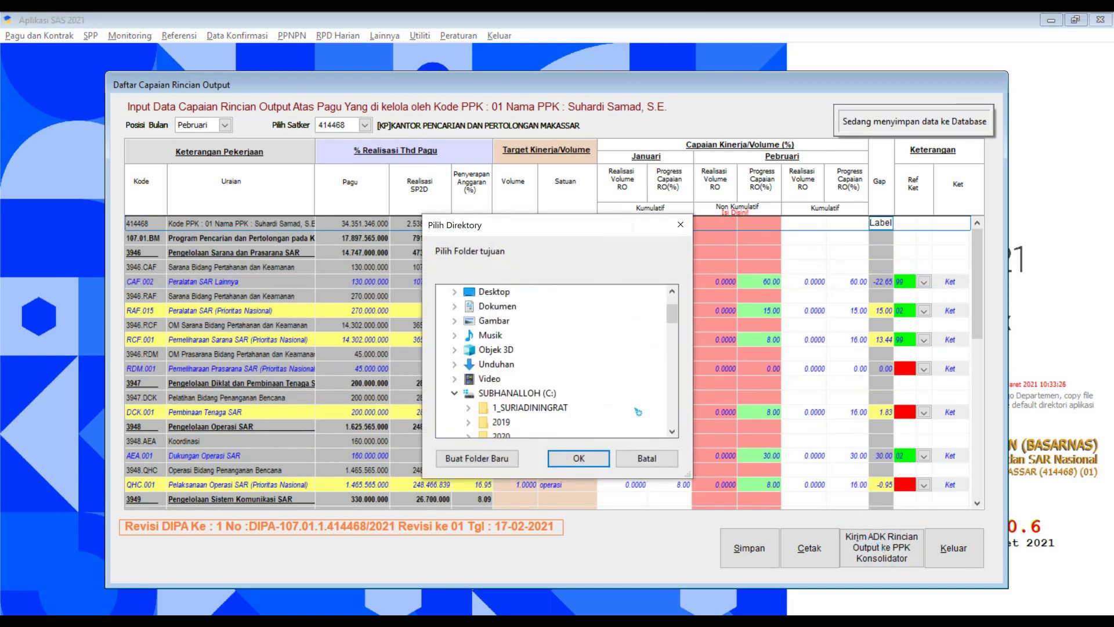
pyautogui.click(671, 431)
pyautogui.click(672, 431)
pyautogui.click(671, 431)
pyautogui.click(672, 431)
pyautogui.click(672, 431)
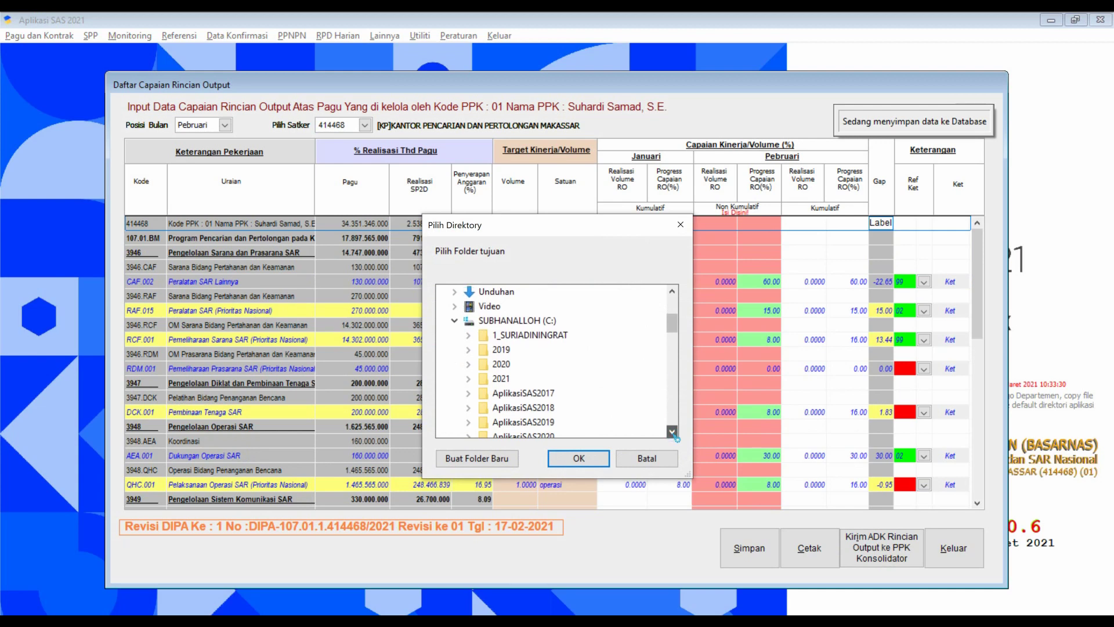
pyautogui.click(672, 431)
pyautogui.click(672, 431)
pyautogui.click(673, 433)
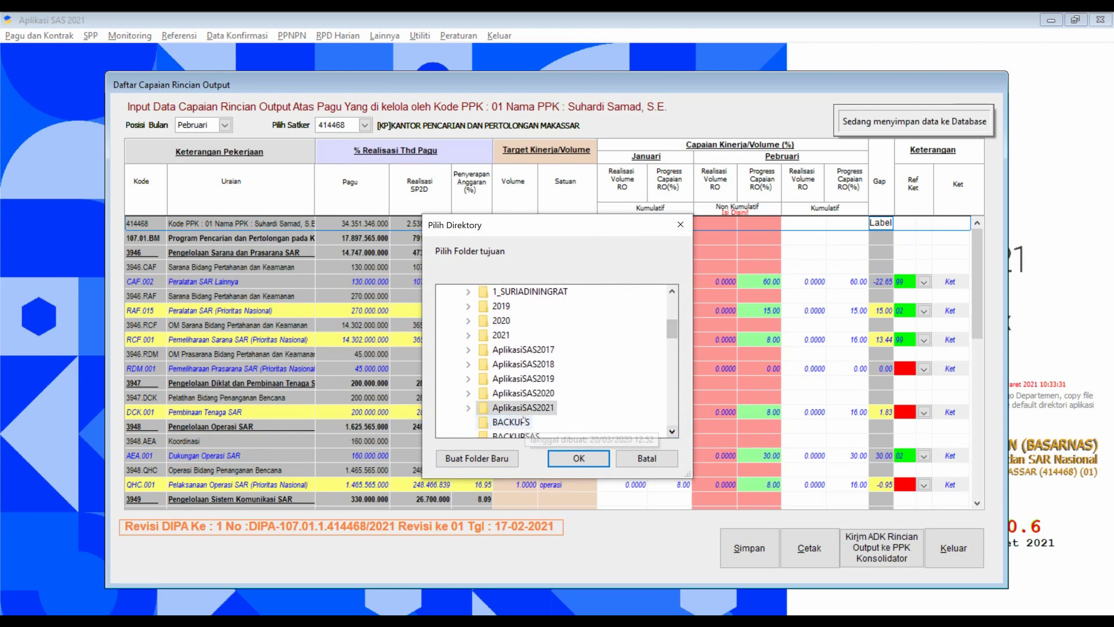
pyautogui.click(576, 461)
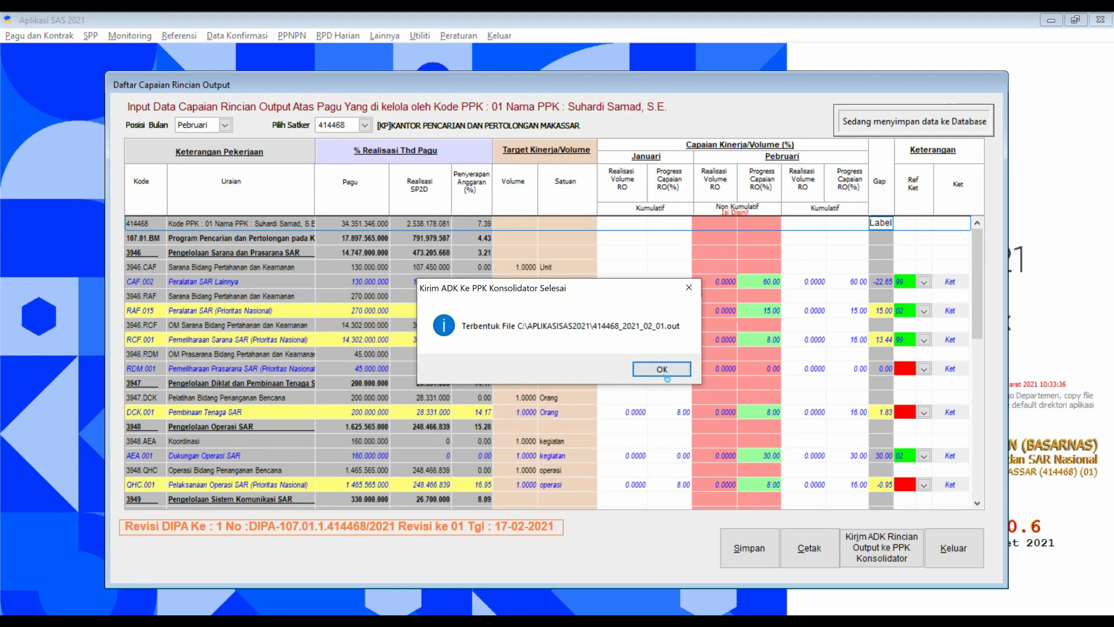
pyautogui.click(664, 375)
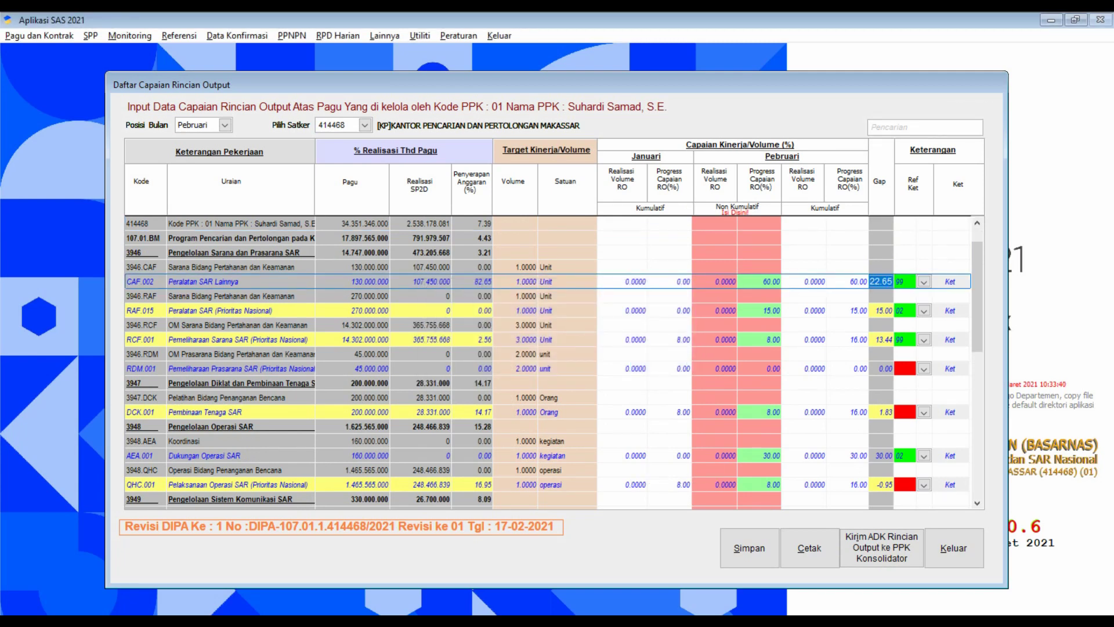
# Confirm 414468_2021_02_01.out (30 KB) is in AplikasiSAS2021, then close the Capaian Output window.
pyautogui.hotkey('alt', 'Tab')
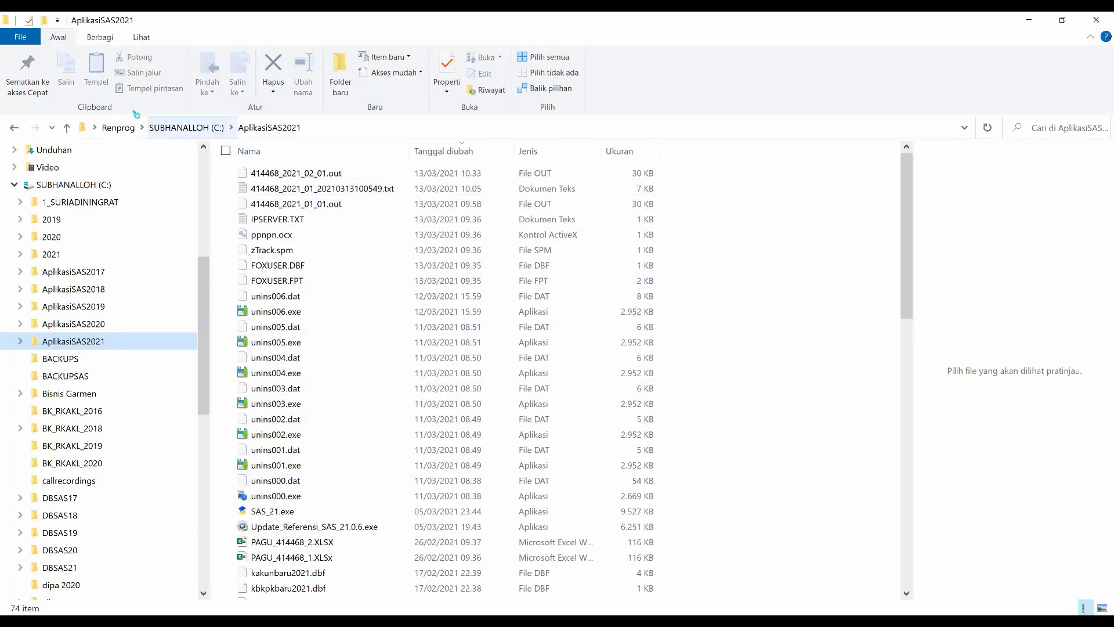
pyautogui.click(105, 323)
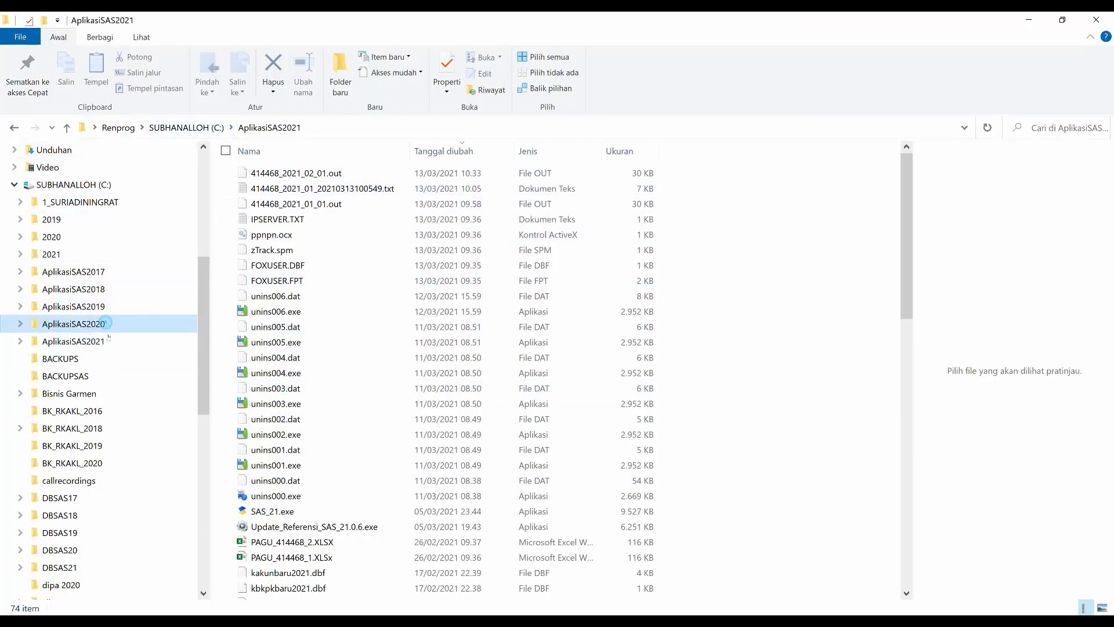
pyautogui.click(97, 341)
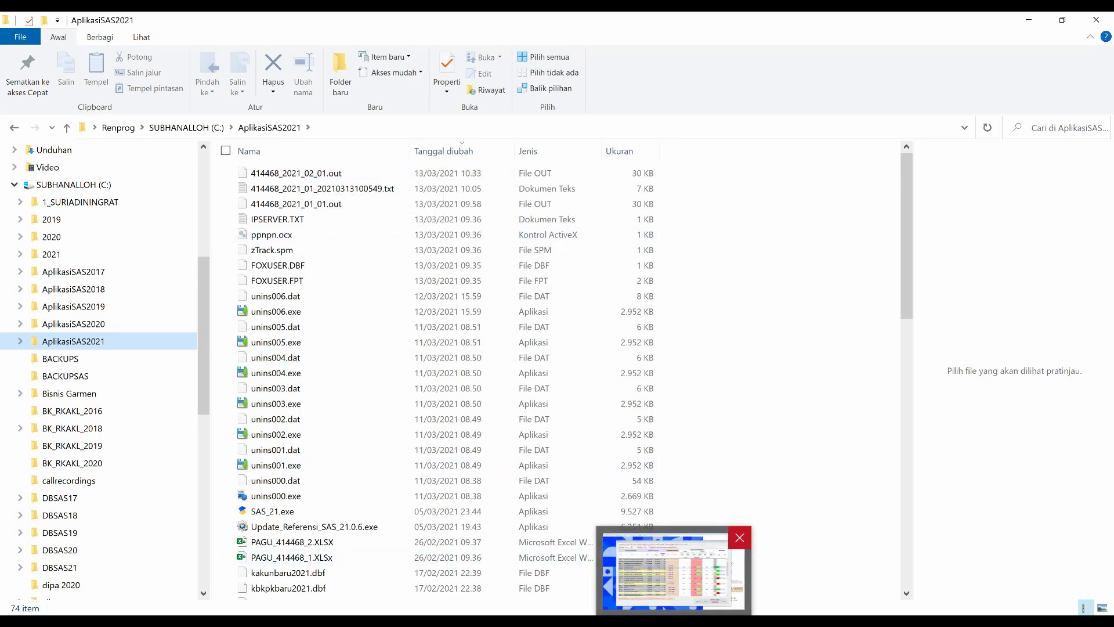
pyautogui.click(676, 560)
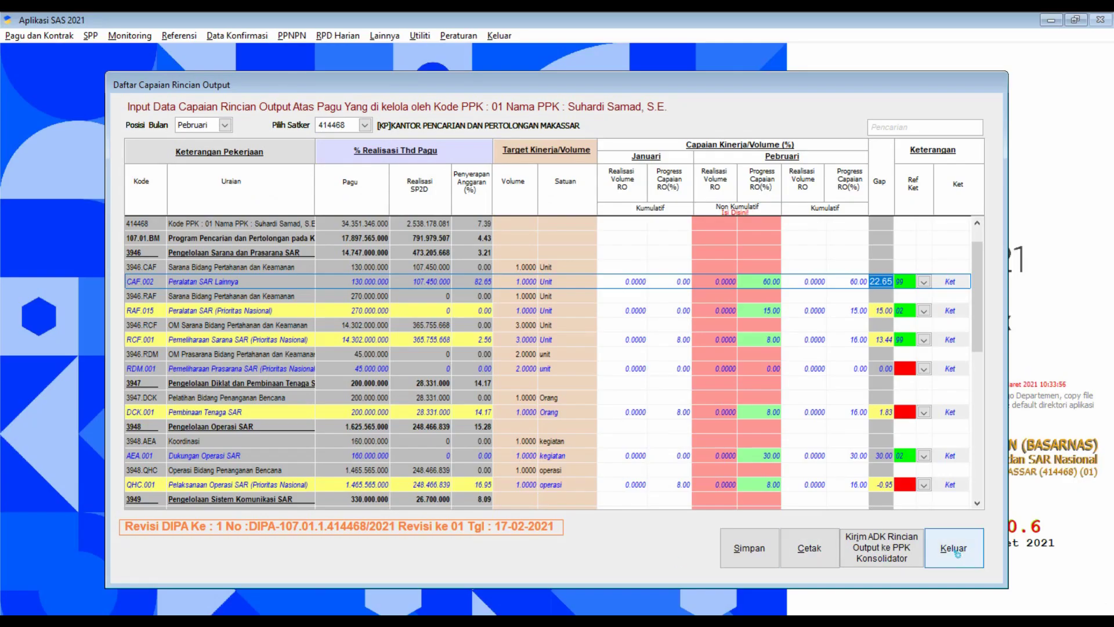
pyautogui.click(961, 554)
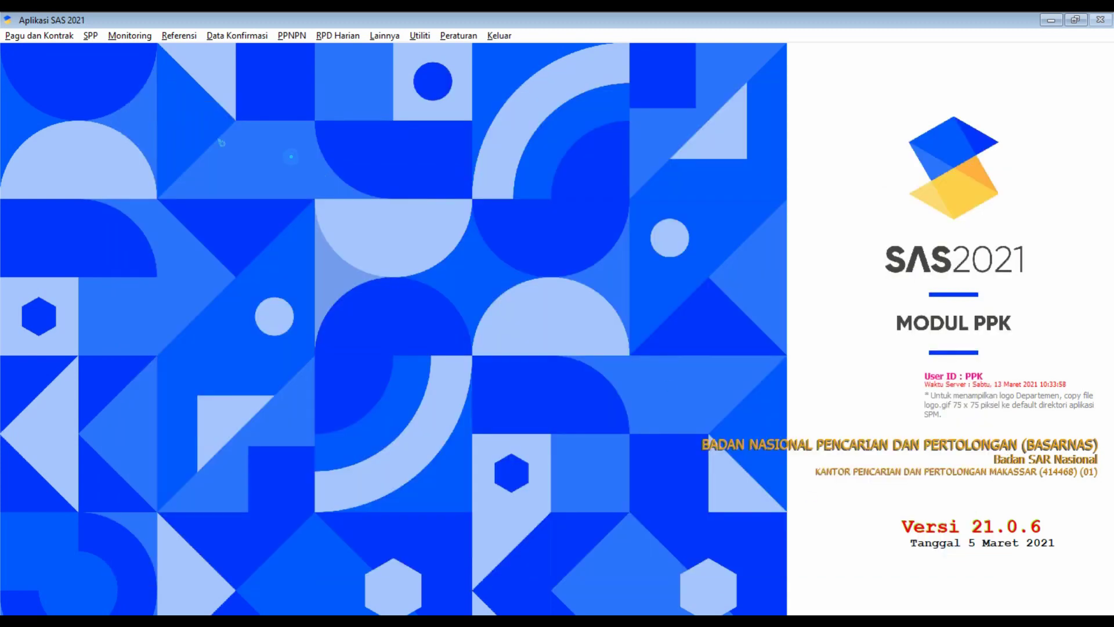
# Open Pagu dan Kontrak > Konsolidasi Capaian Output with month Pebruari and satker 414468.
pyautogui.click(51, 37)
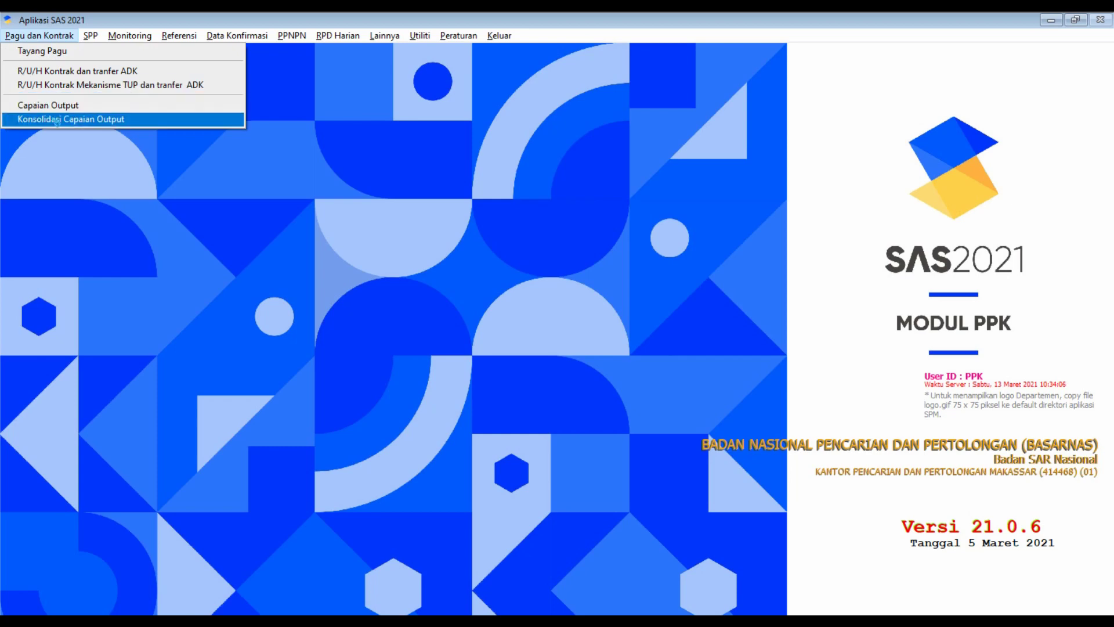
pyautogui.click(56, 120)
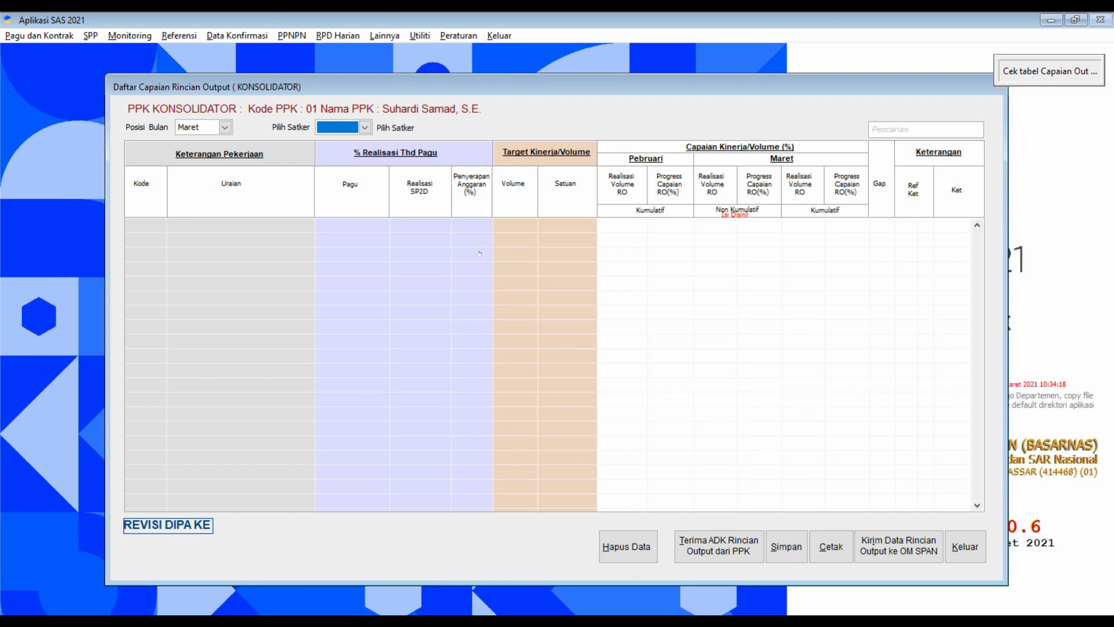
pyautogui.click(224, 127)
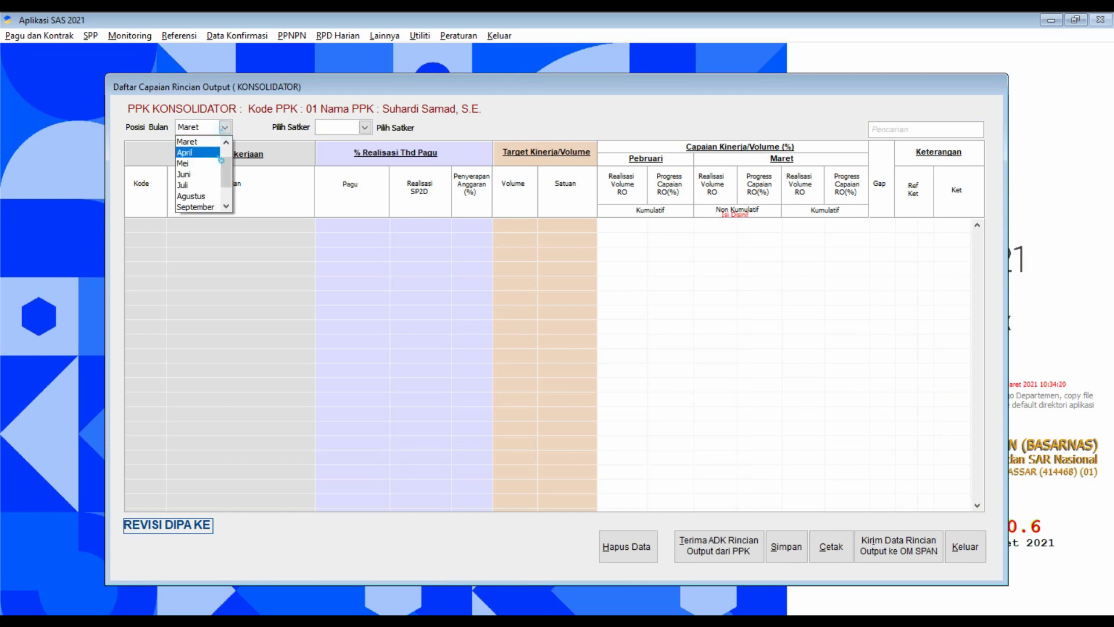
pyautogui.click(227, 142)
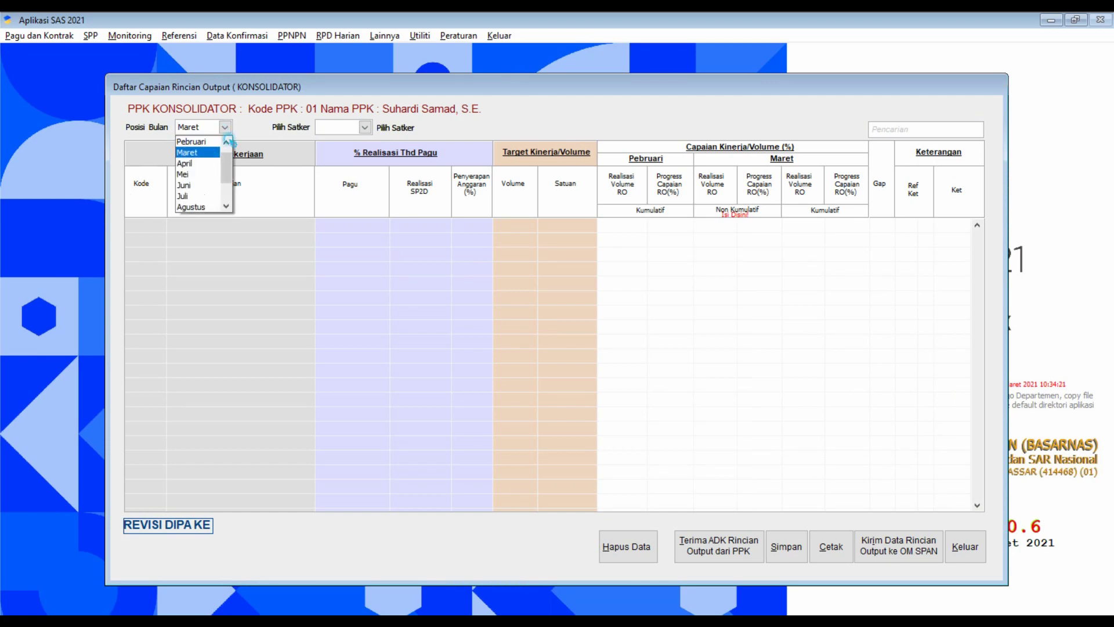
pyautogui.click(191, 141)
pyautogui.click(359, 126)
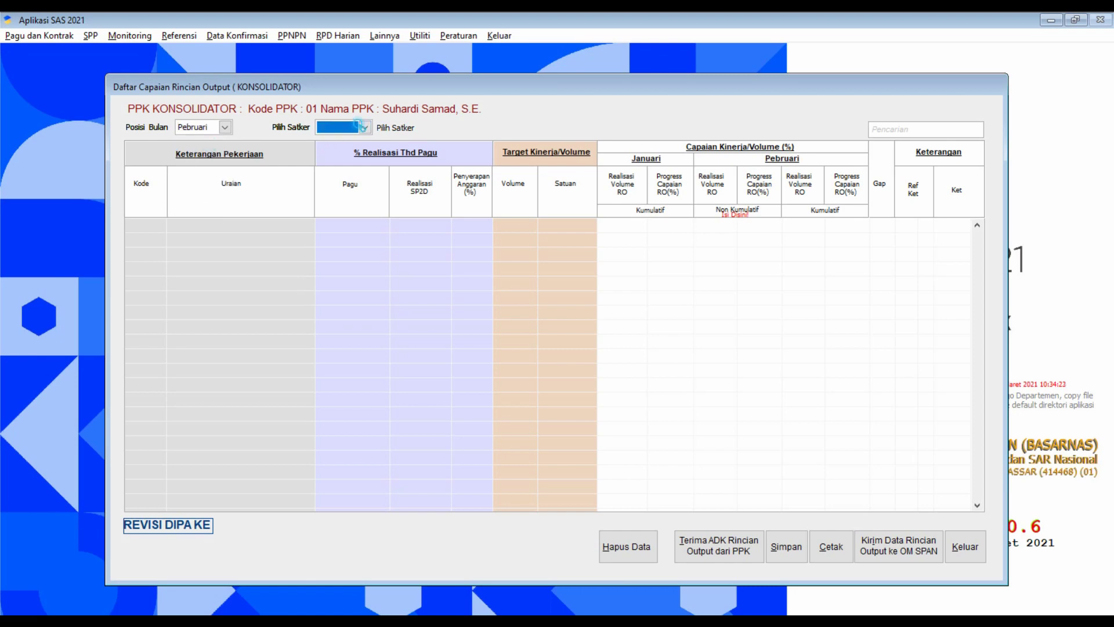
pyautogui.click(363, 139)
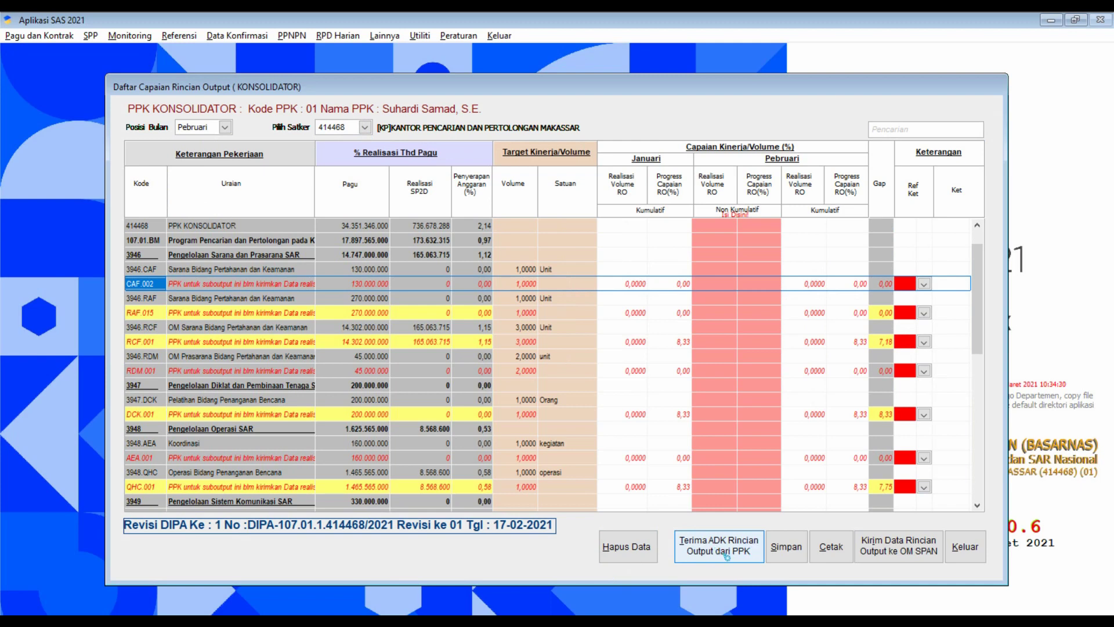
# Receive the PPK output ADK file 414468_2021_02_01.out into the konsolidator.
pyautogui.click(726, 549)
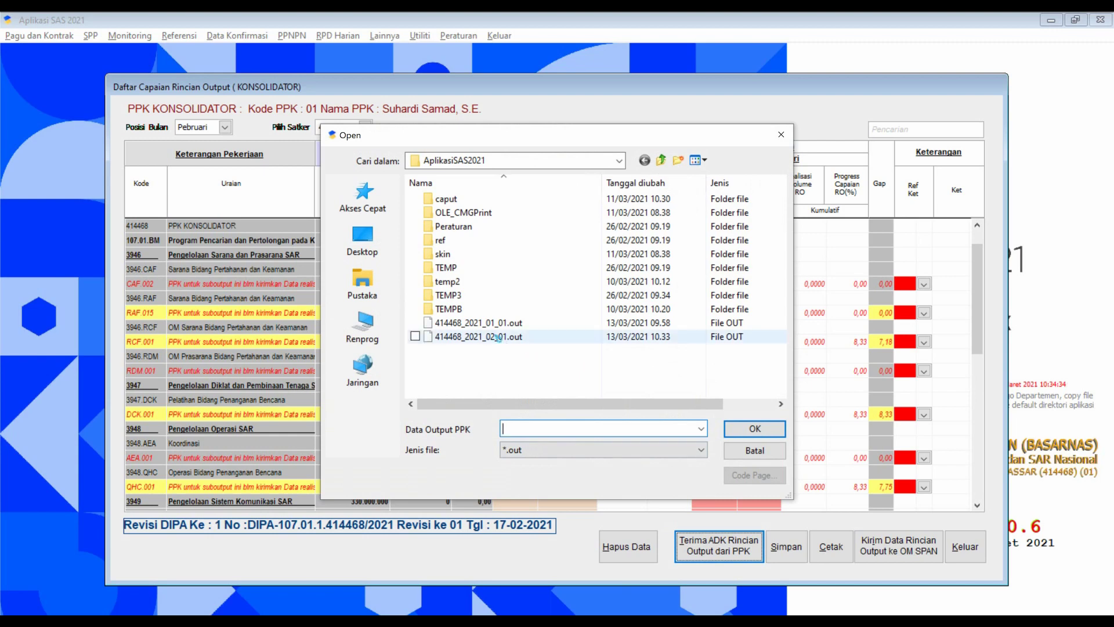
pyautogui.click(496, 339)
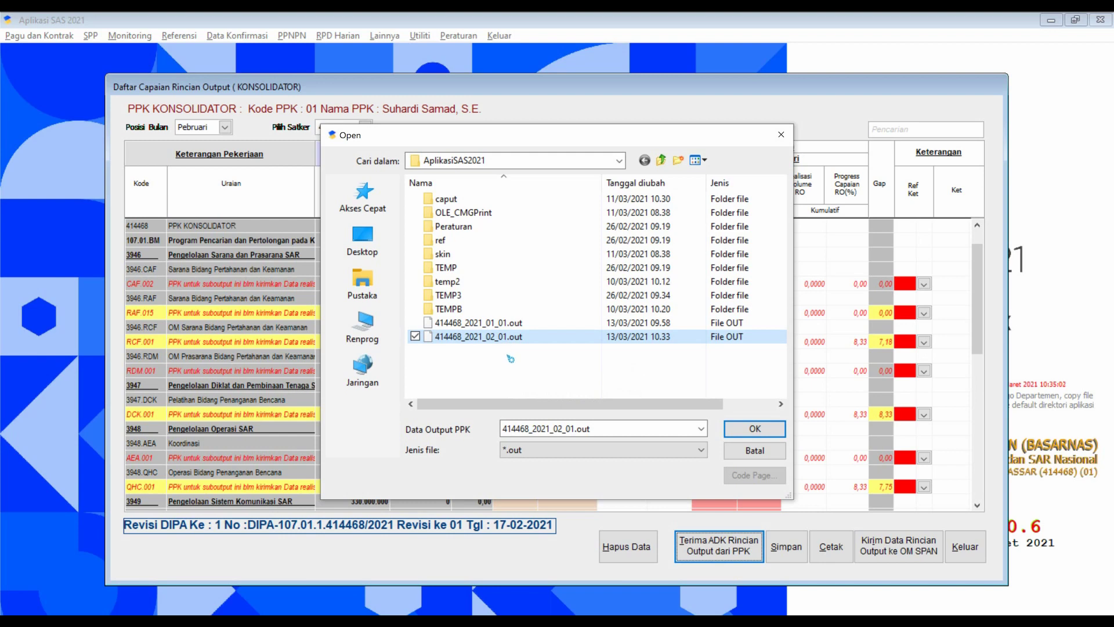
pyautogui.click(755, 429)
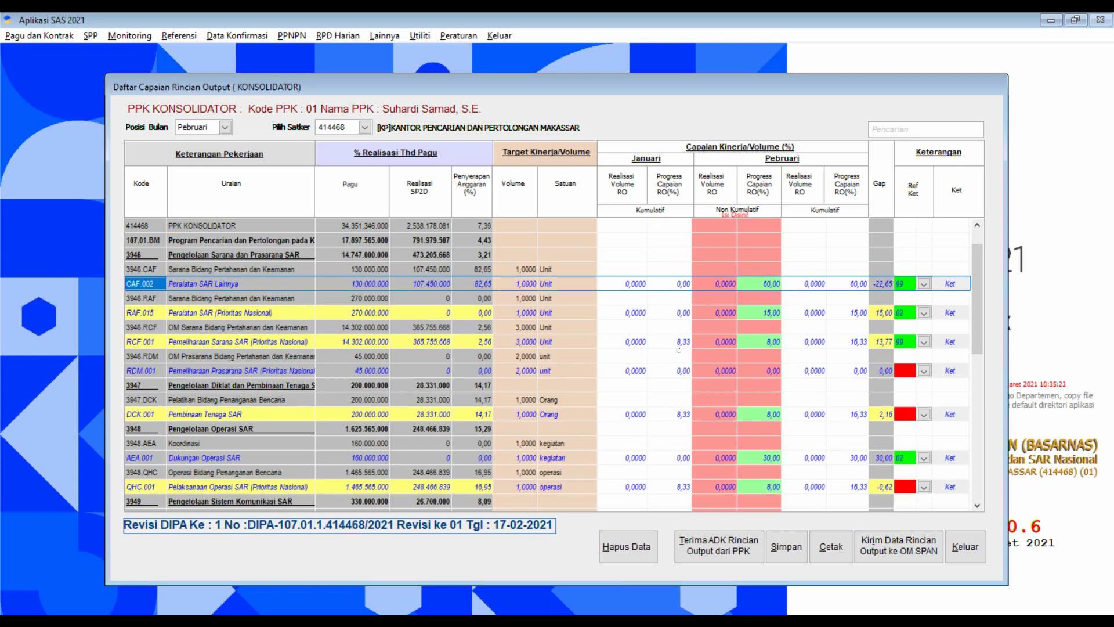
# Change RCF.001's Pebruari progress from 8,00 to 8,33 and confirm keeping it.
pyautogui.click(776, 342)
pyautogui.moveTo(774, 343); pyautogui.dragTo(782, 344)
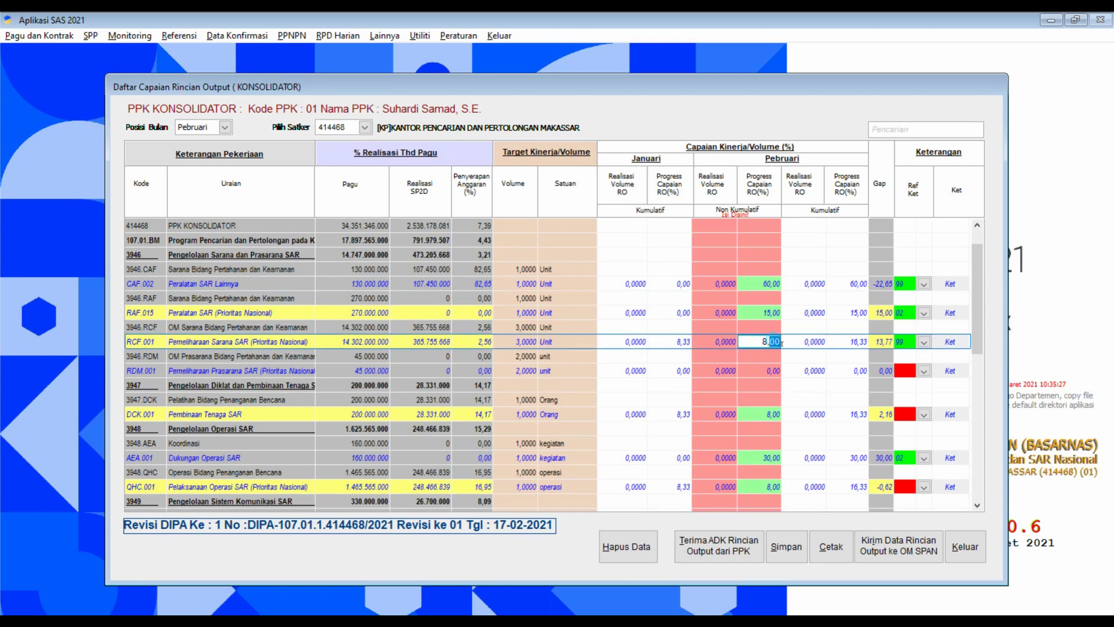
pyautogui.write('33')
pyautogui.press('Return')
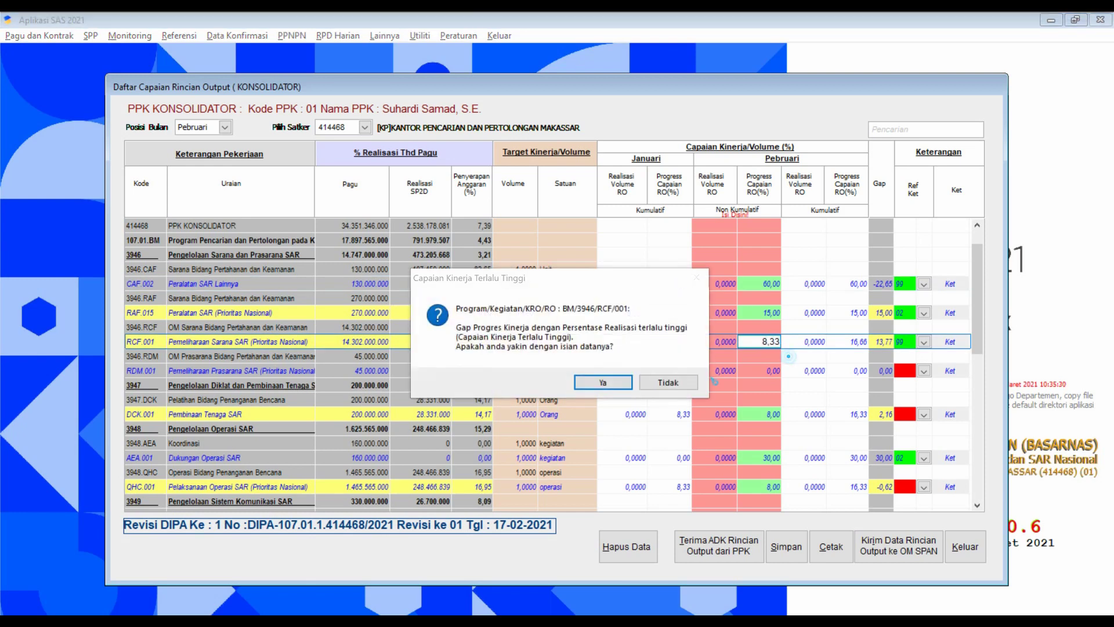
pyautogui.press('Return')
# Review the February progress values and save the konsolidator data.
pyautogui.click(770, 419)
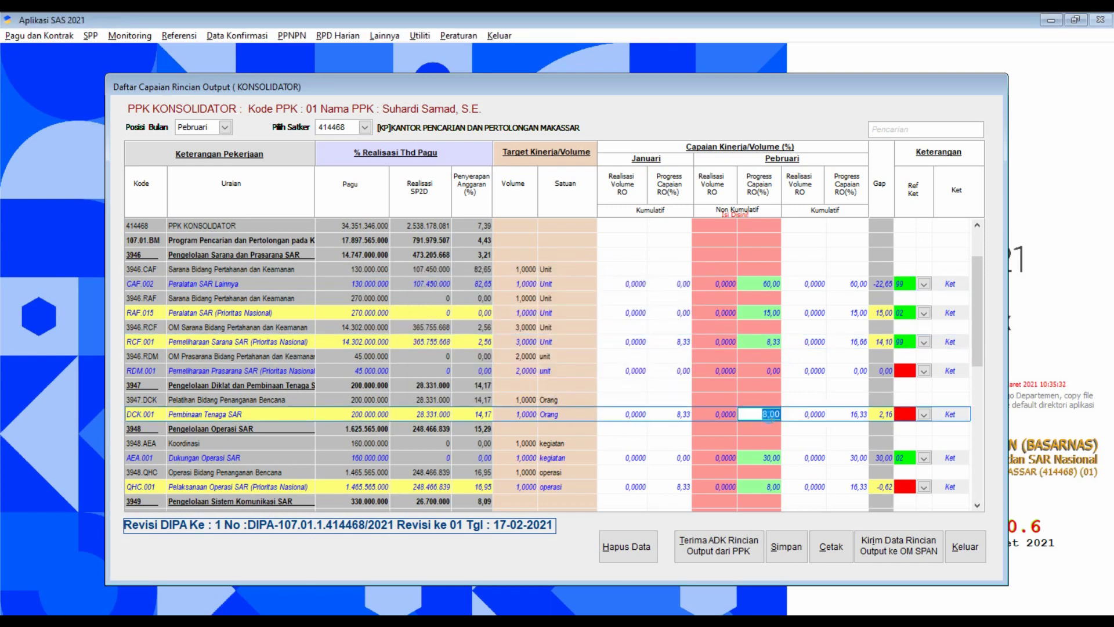
pyautogui.scroll(-7, 778, 433)
pyautogui.scroll(-5, 768, 476)
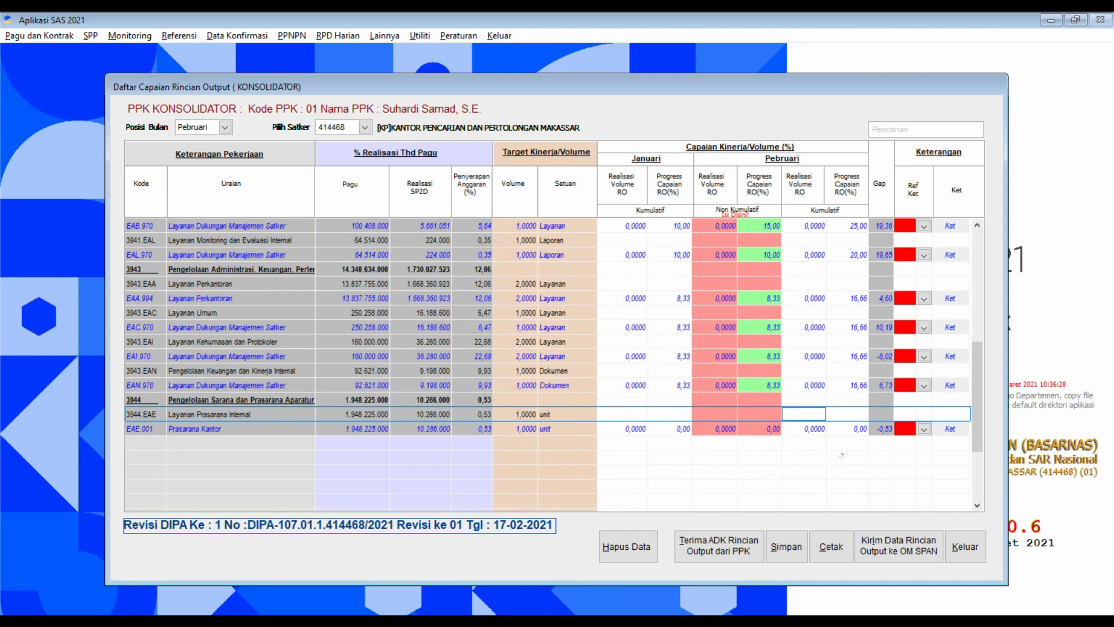
pyautogui.scroll(5, 762, 349)
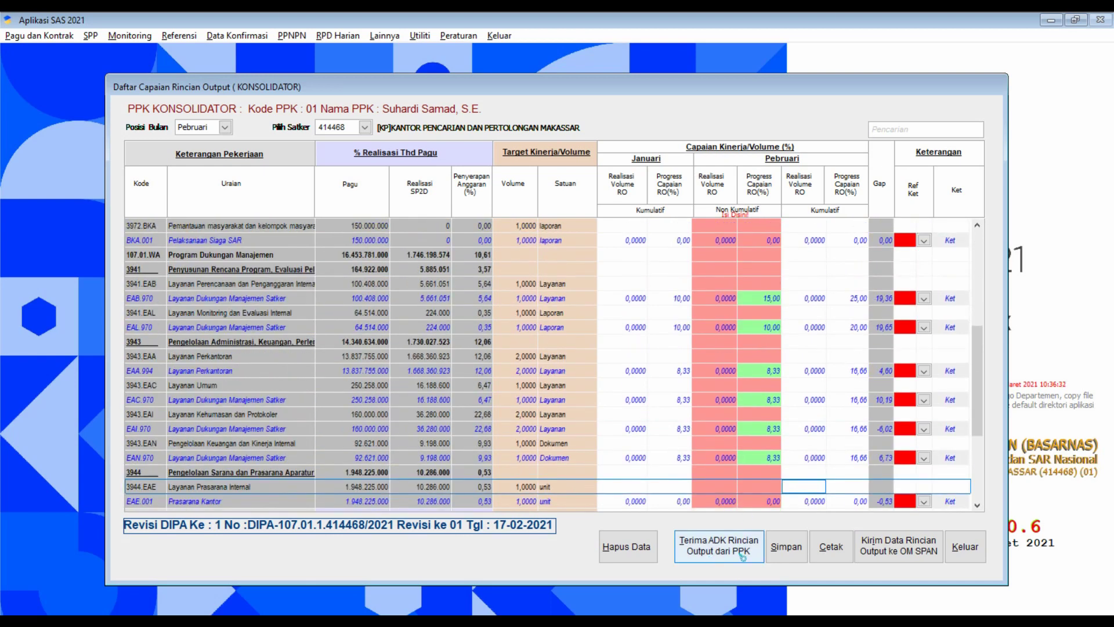
pyautogui.click(790, 553)
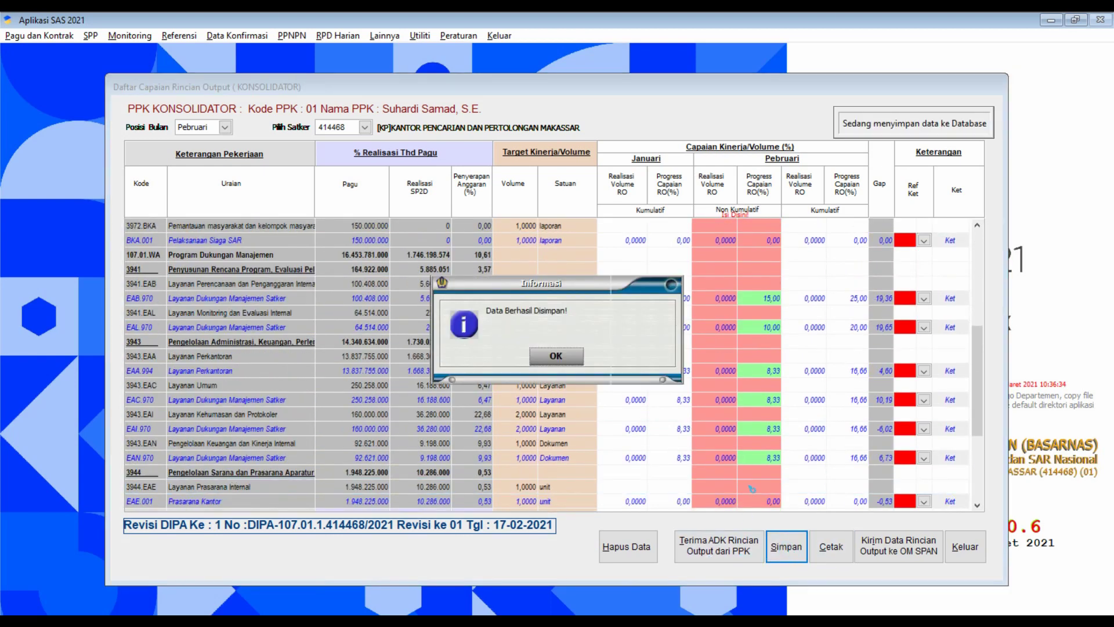
pyautogui.click(556, 357)
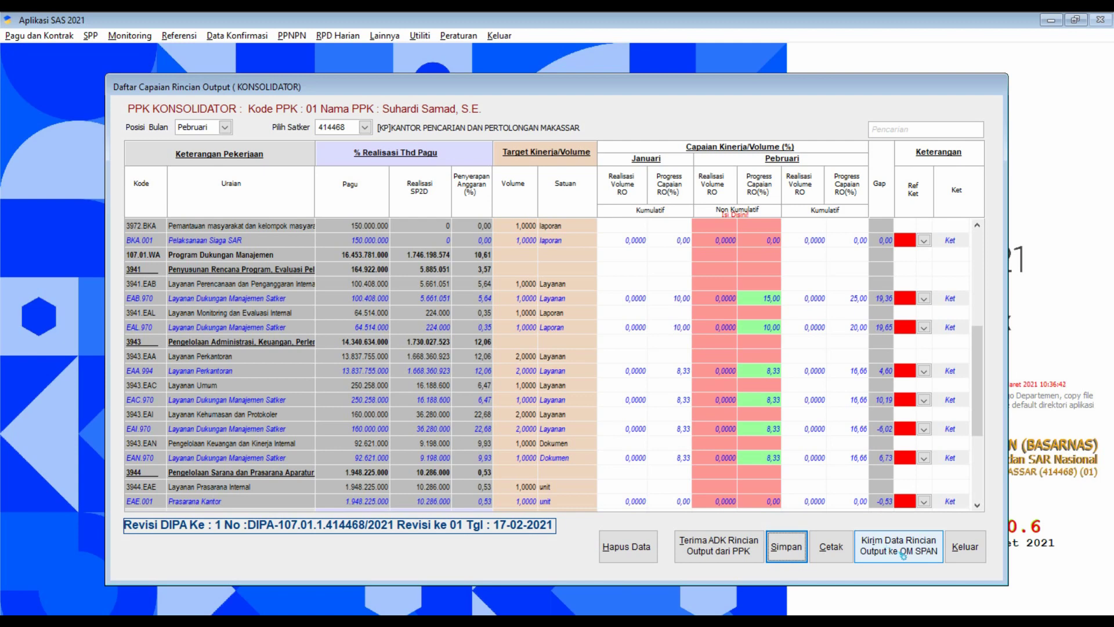
# Send the February output data to OM SPAN as a txt file in AplikasiSAS2021.
pyautogui.click(902, 556)
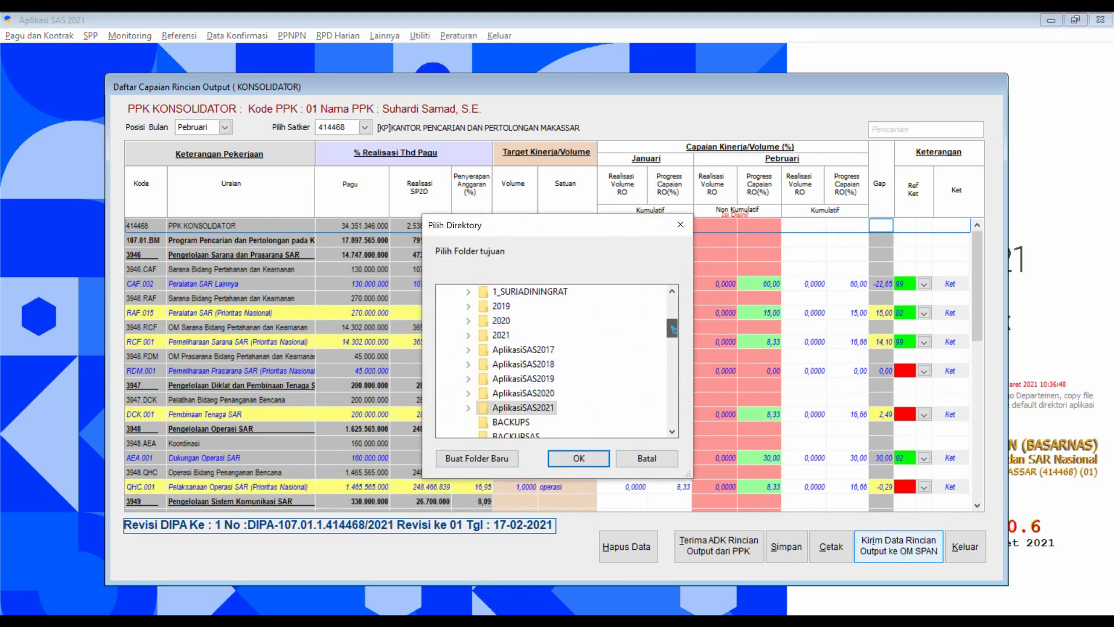
pyautogui.click(578, 458)
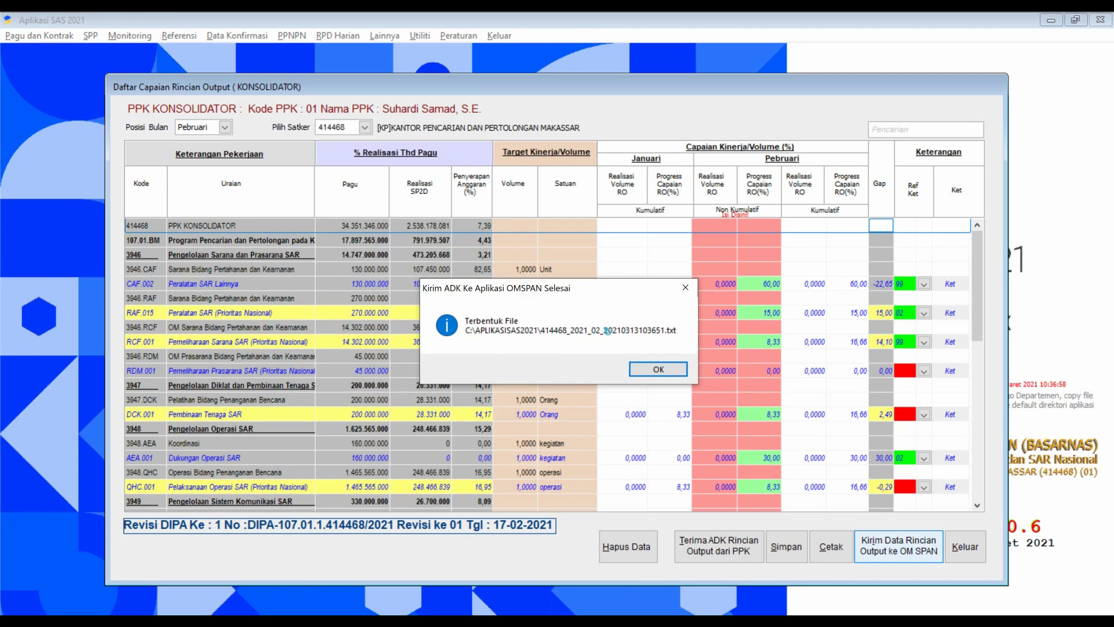
pyautogui.click(659, 369)
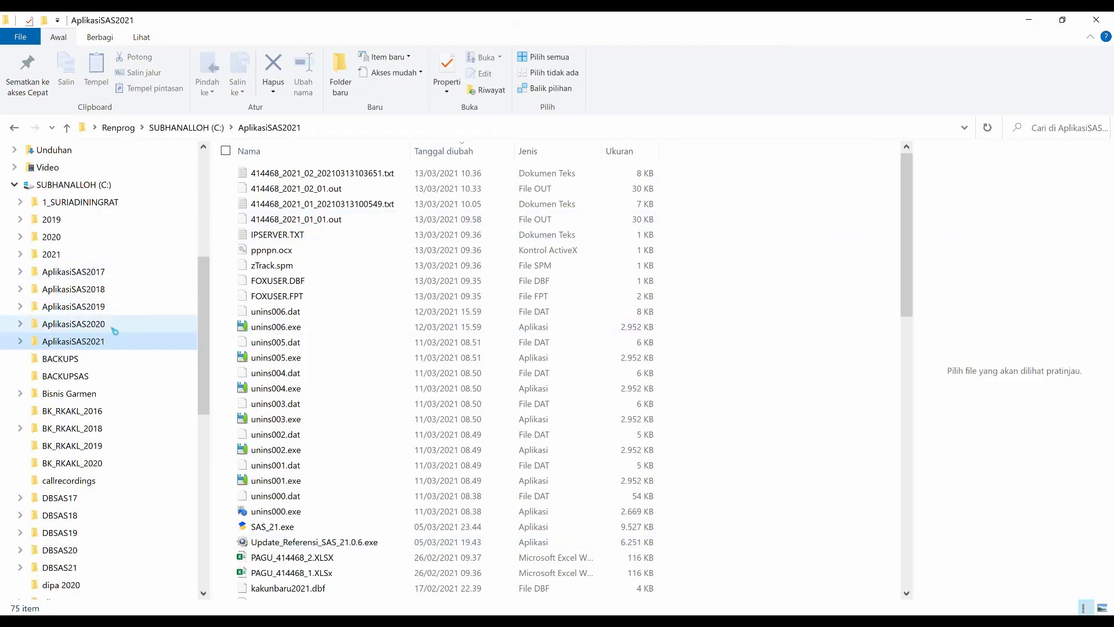
# Refresh AplikasiSAS2021 to confirm the 8 KB file 414468_2021_02_20210313103651.txt.
pyautogui.click(109, 324)
pyautogui.click(116, 341)
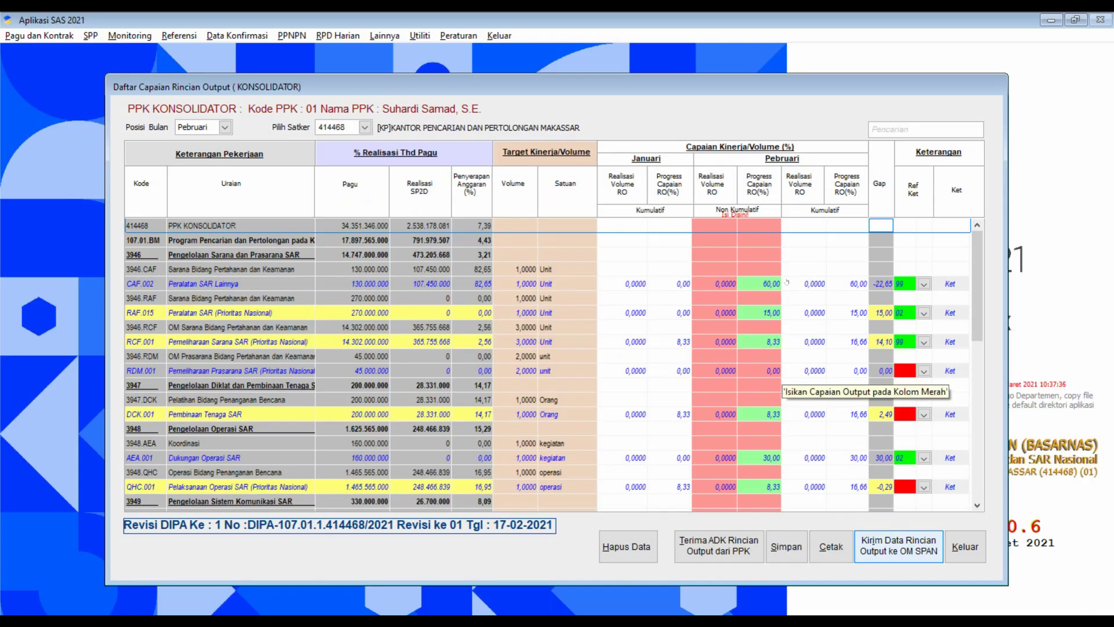
# Review the Pebruari konsolidator grid, then close the output list.
pyautogui.scroll(-5, 754, 383)
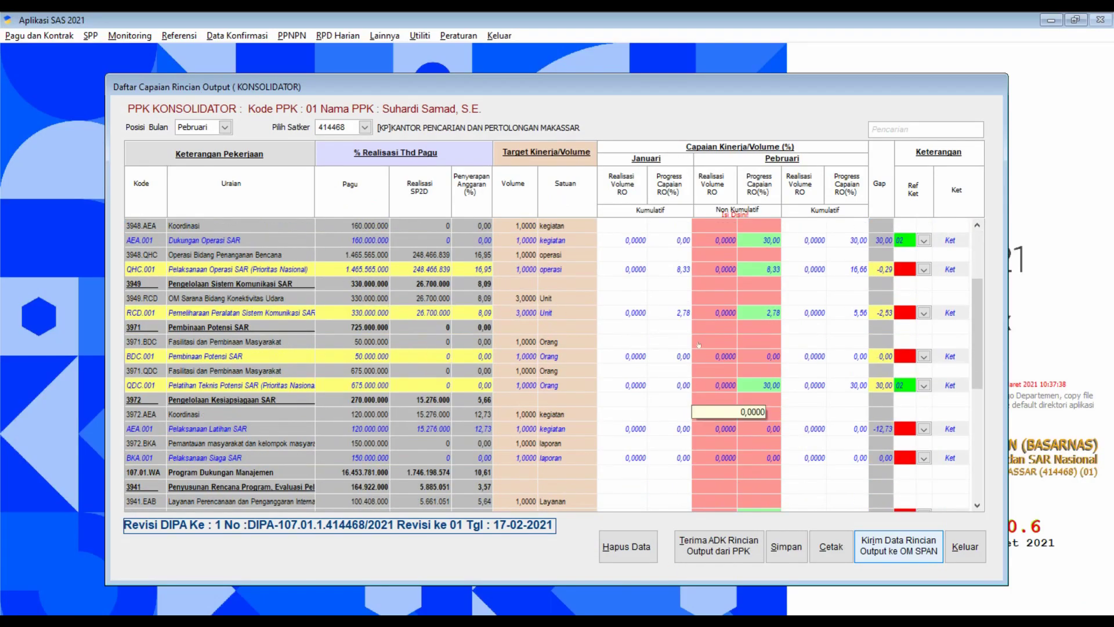
pyautogui.scroll(2, 759, 413)
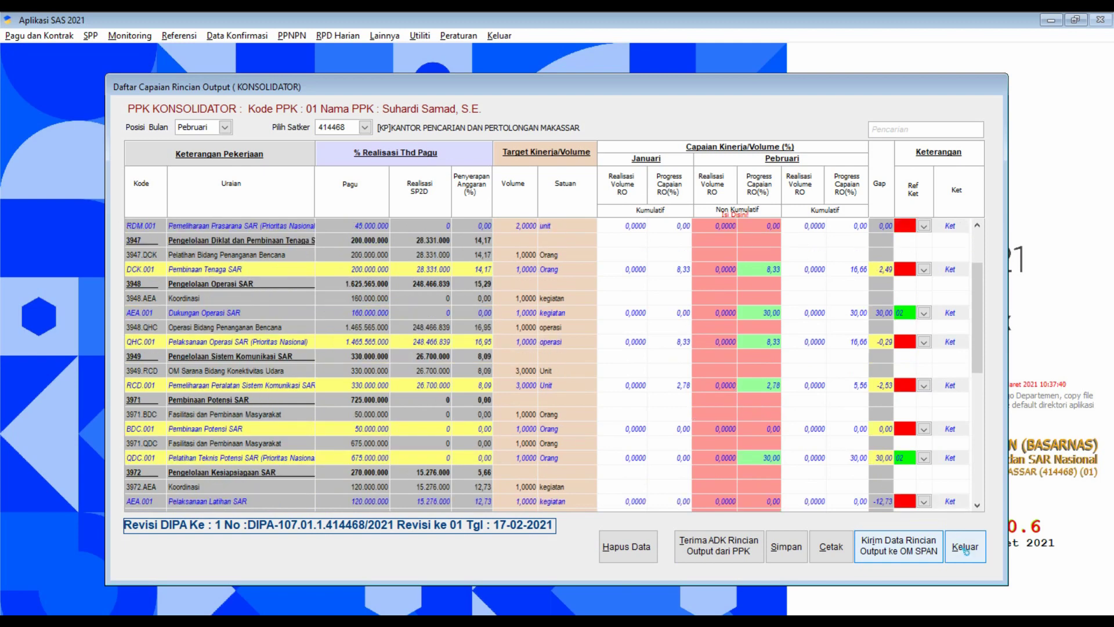
pyautogui.click(965, 547)
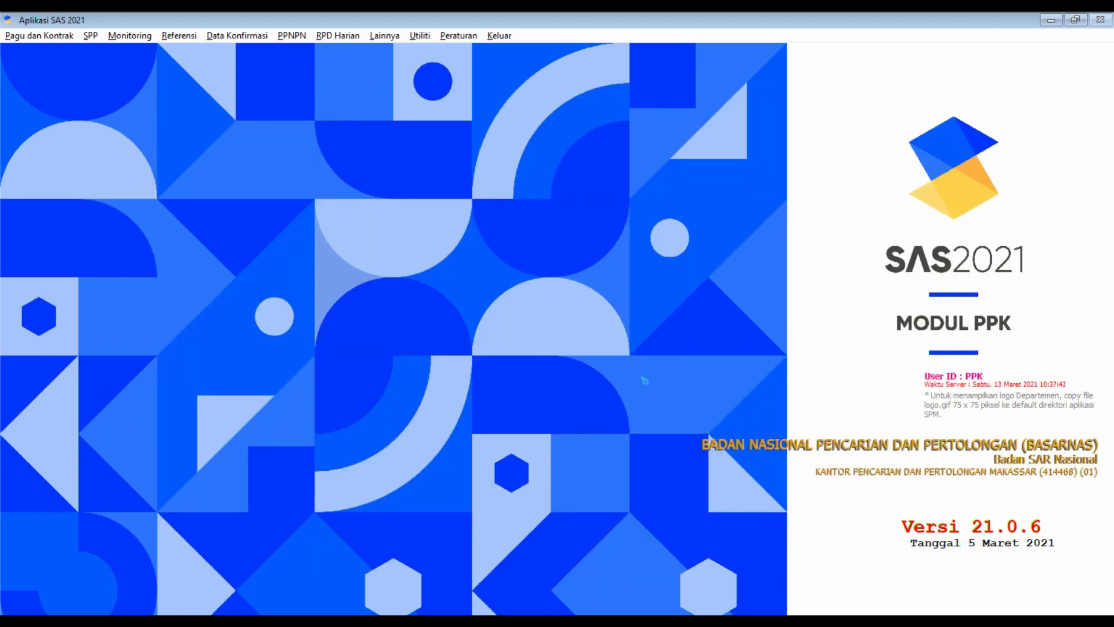